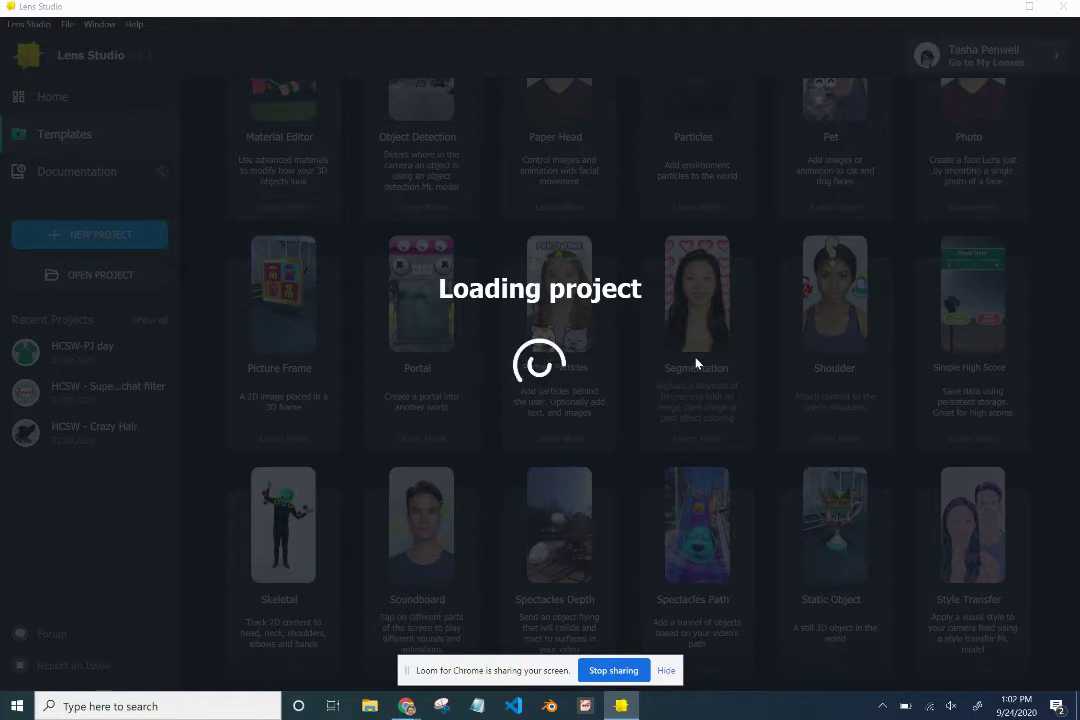
# - Hide the screen-sharing notification bar and reset the lens preview
pyautogui.hotkey('alt', 'Tab')
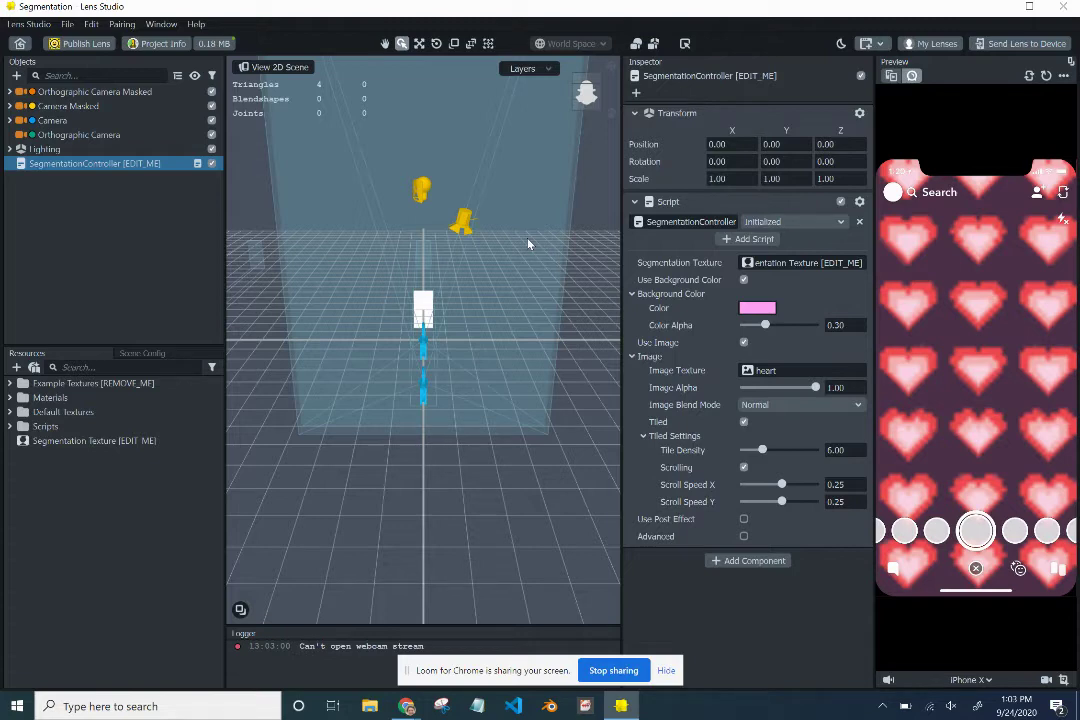
pyautogui.click(665, 672)
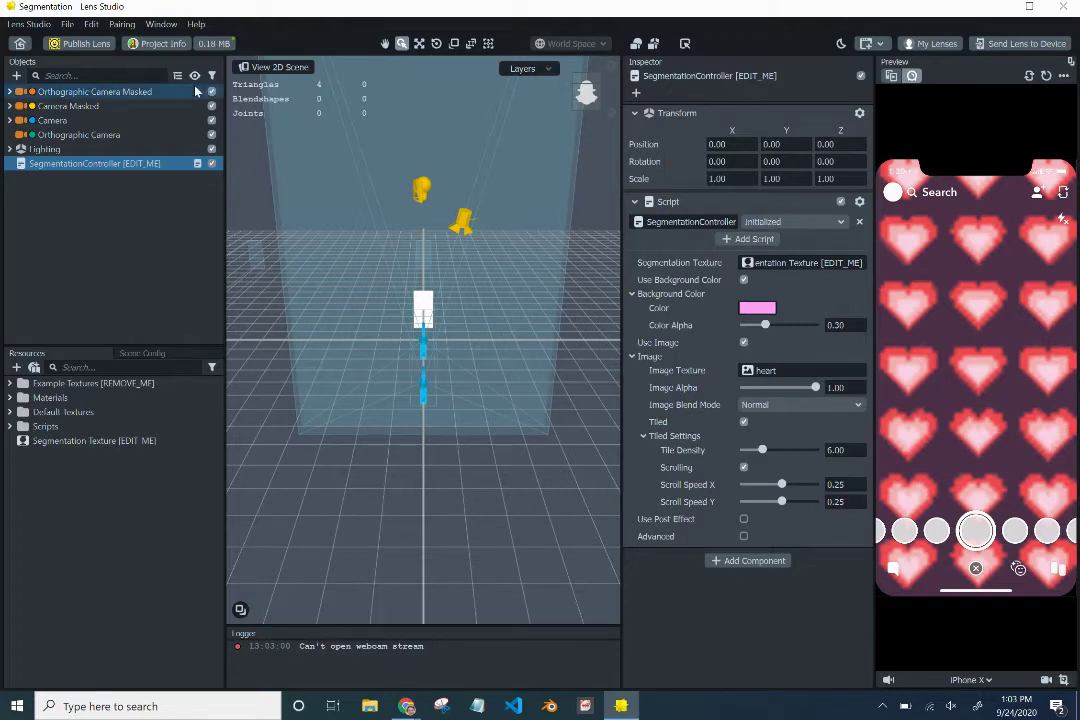
pyautogui.click(67, 25)
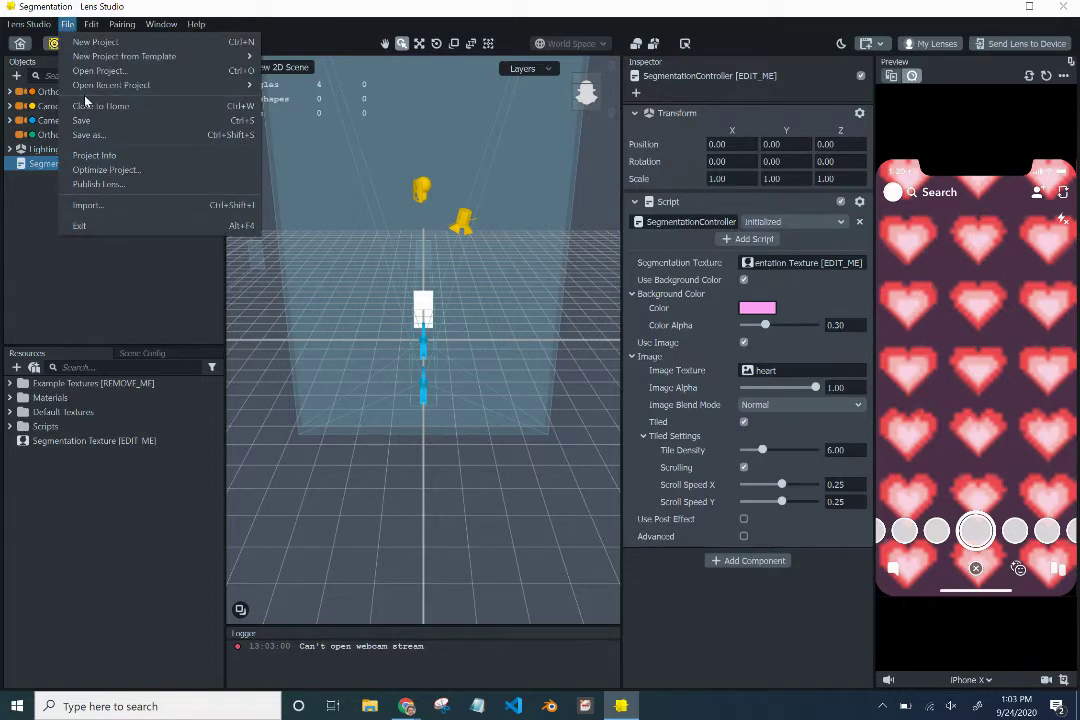
pyautogui.click(733, 645)
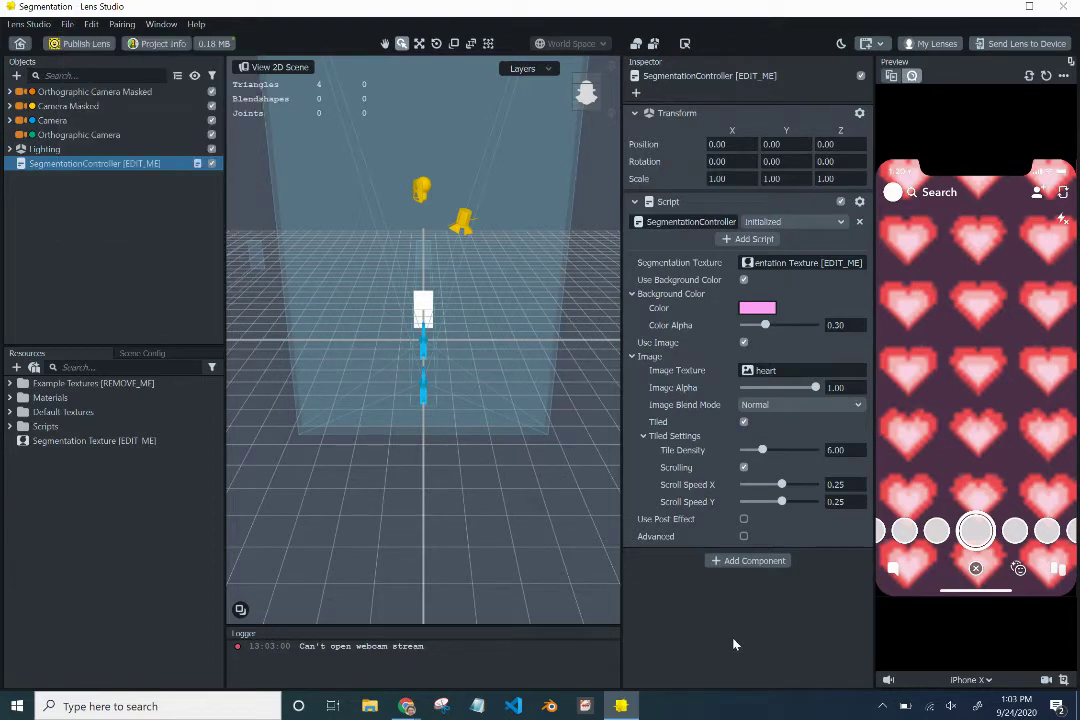
pyautogui.click(1047, 84)
# - Close the current project to the home screen and start a new project from the Segmentation template
pyautogui.click(67, 24)
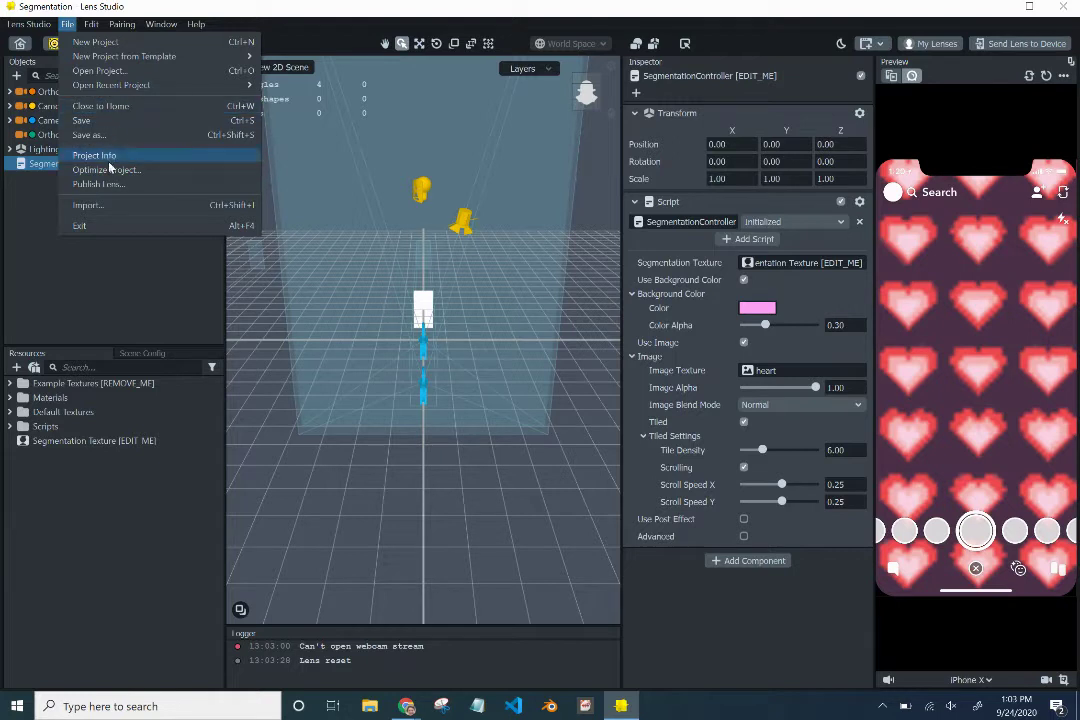
pyautogui.click(119, 112)
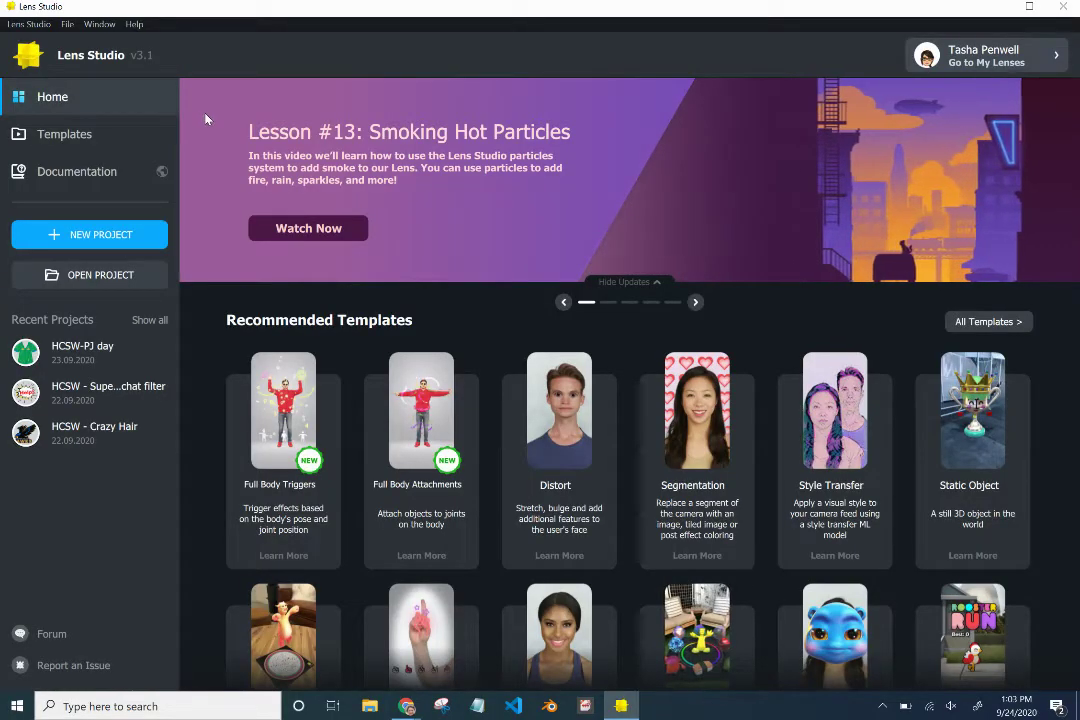
pyautogui.click(708, 460)
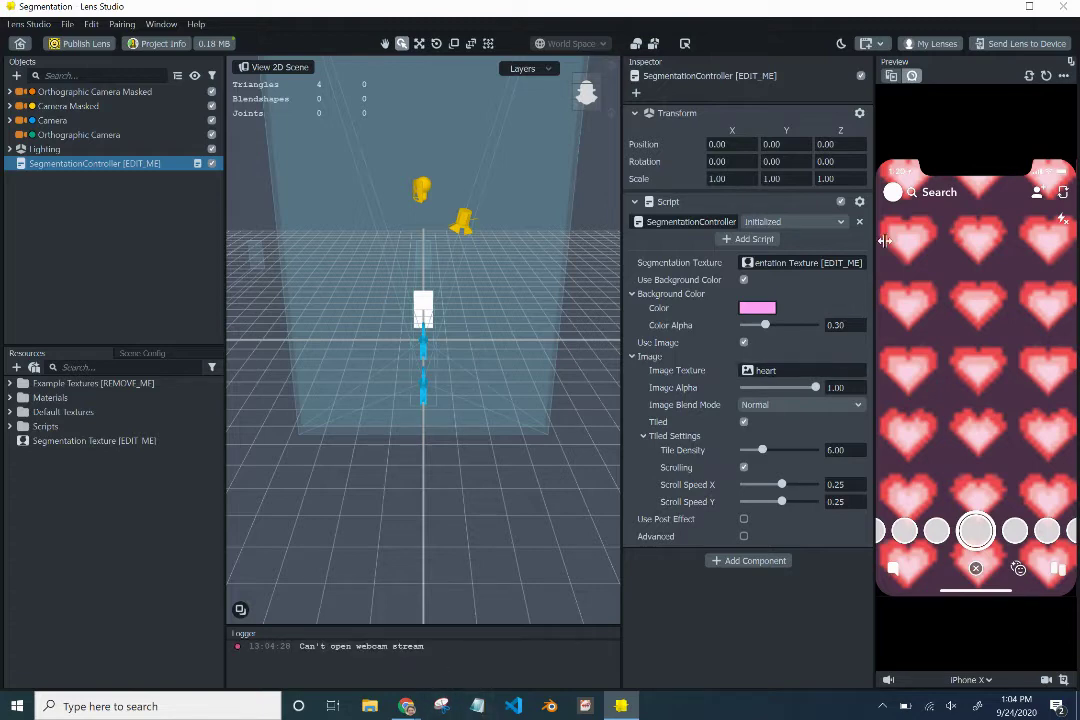
# - Switch the lens preview from the webcam to the Person 2 sample and make the Logger area slightly taller
pyautogui.click(891, 76)
pyautogui.click(912, 77)
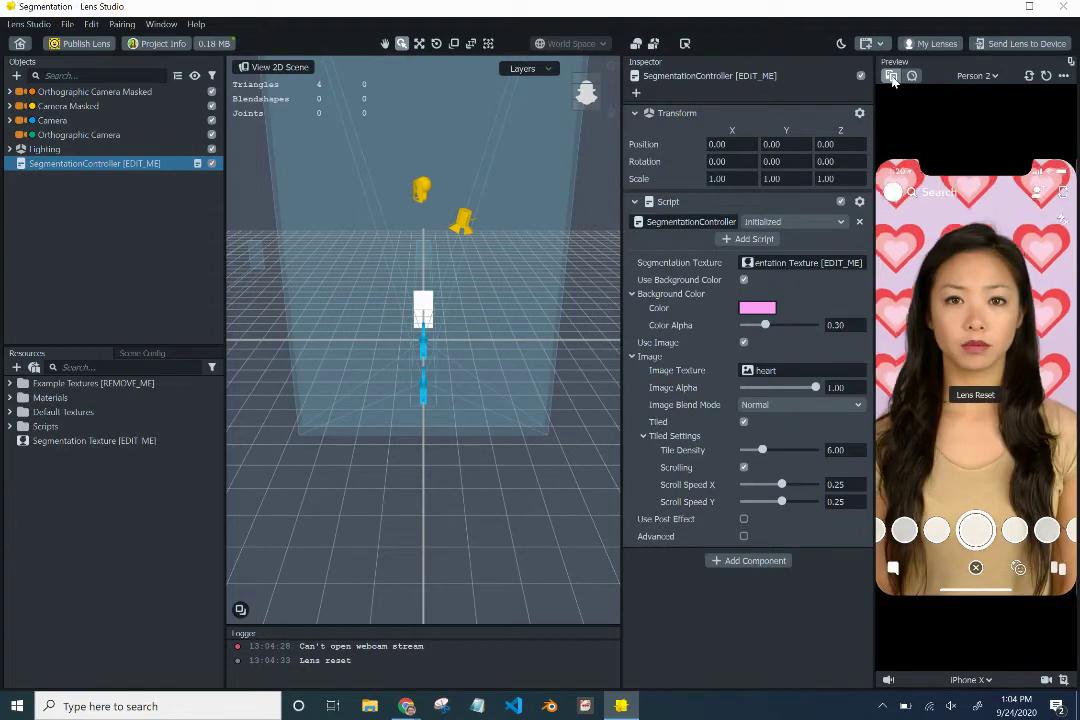
pyautogui.click(912, 77)
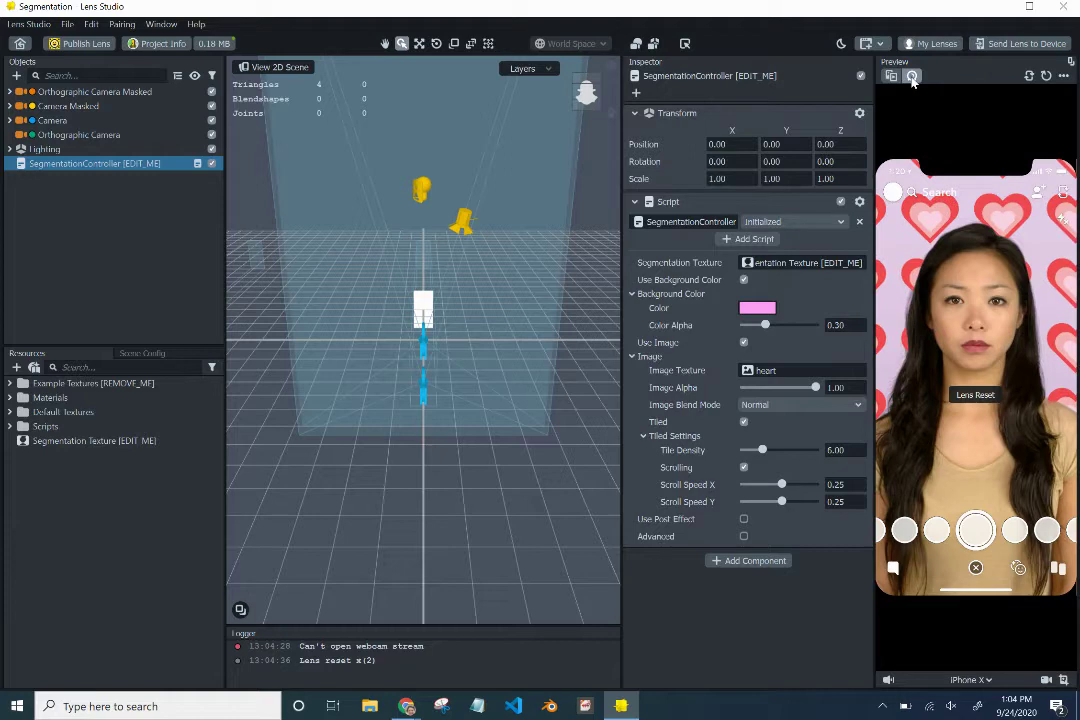
pyautogui.click(890, 80)
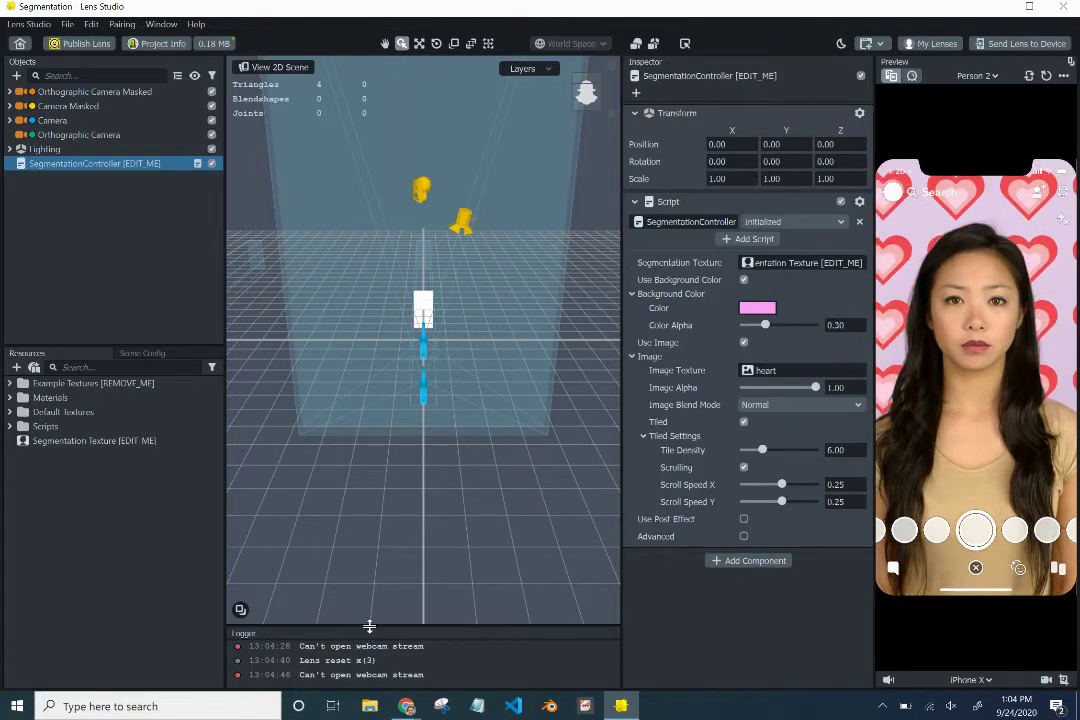
pyautogui.moveTo(368, 628); pyautogui.dragTo(392, 473)
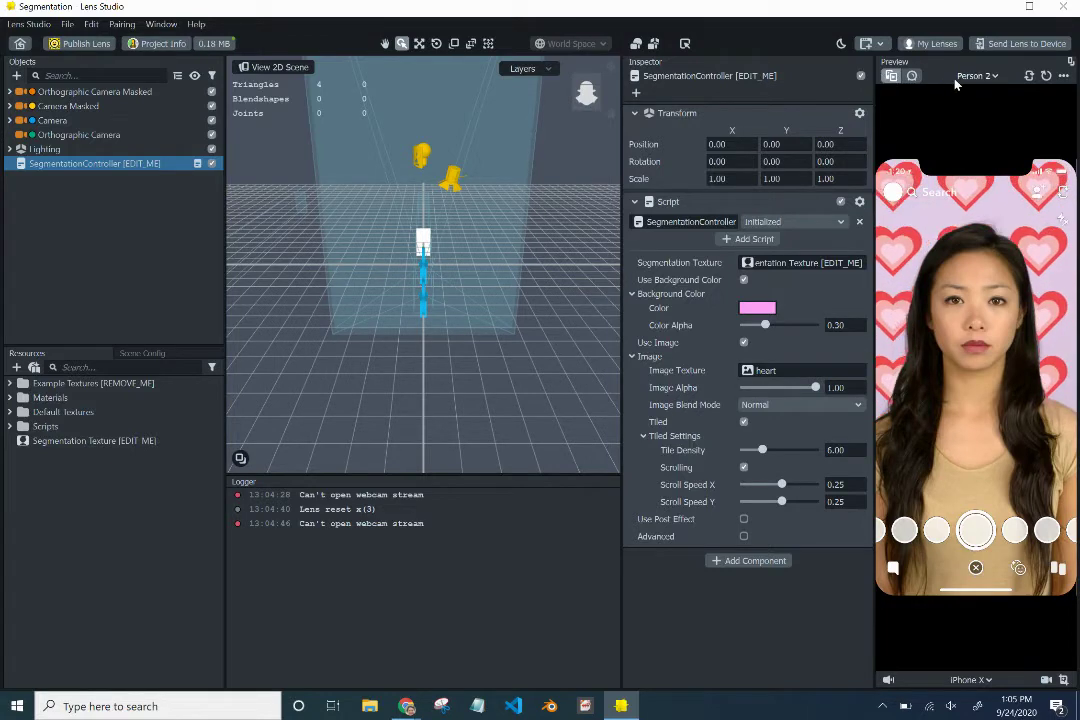
pyautogui.moveTo(437, 474); pyautogui.dragTo(422, 583)
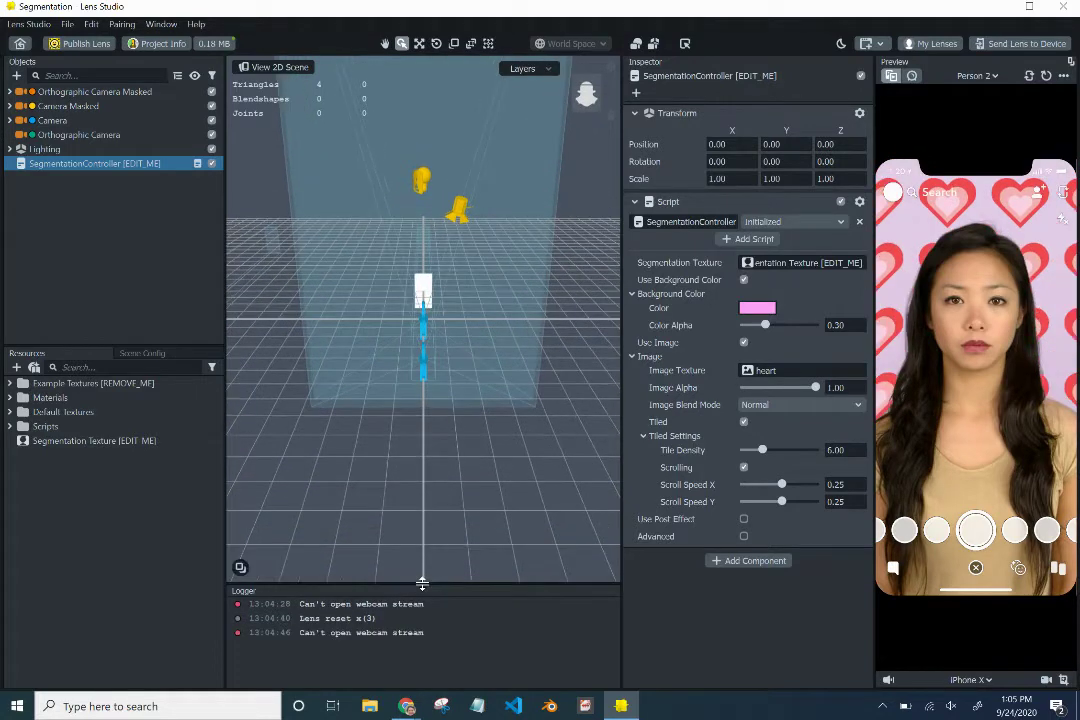
# - Import amazon career day.png, aws t and c (1).png and image (6).png through image (10).png from Downloads into the project resources
pyautogui.click(15, 368)
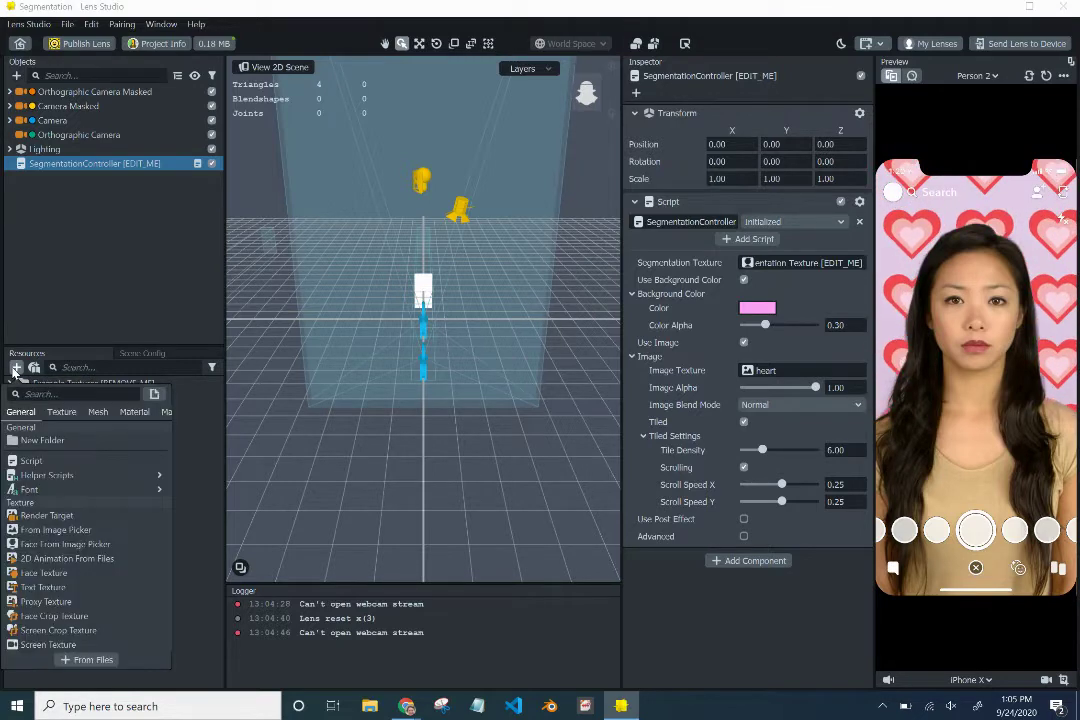
pyautogui.click(74, 660)
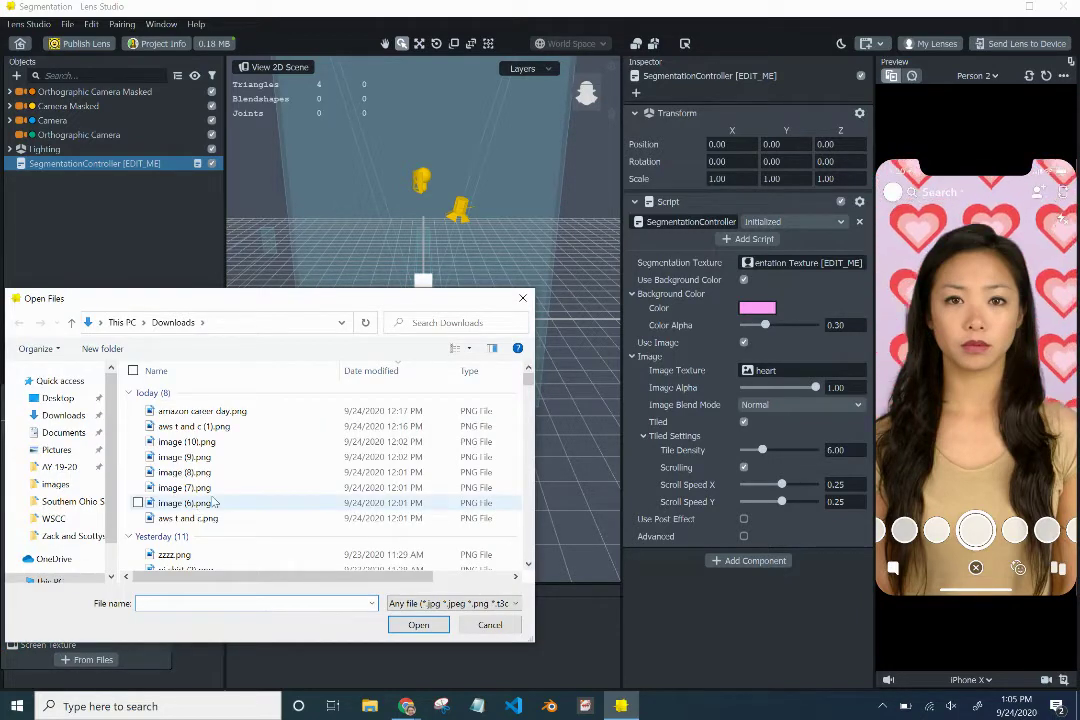
pyautogui.click(137, 411)
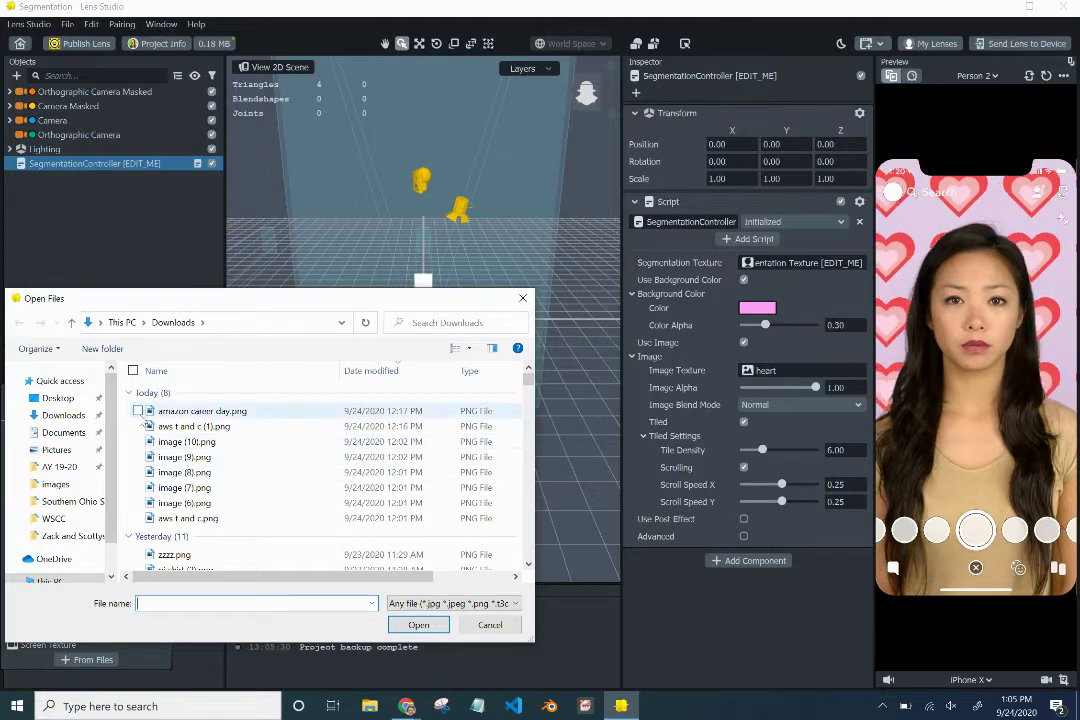
pyautogui.click(138, 426)
pyautogui.click(138, 441)
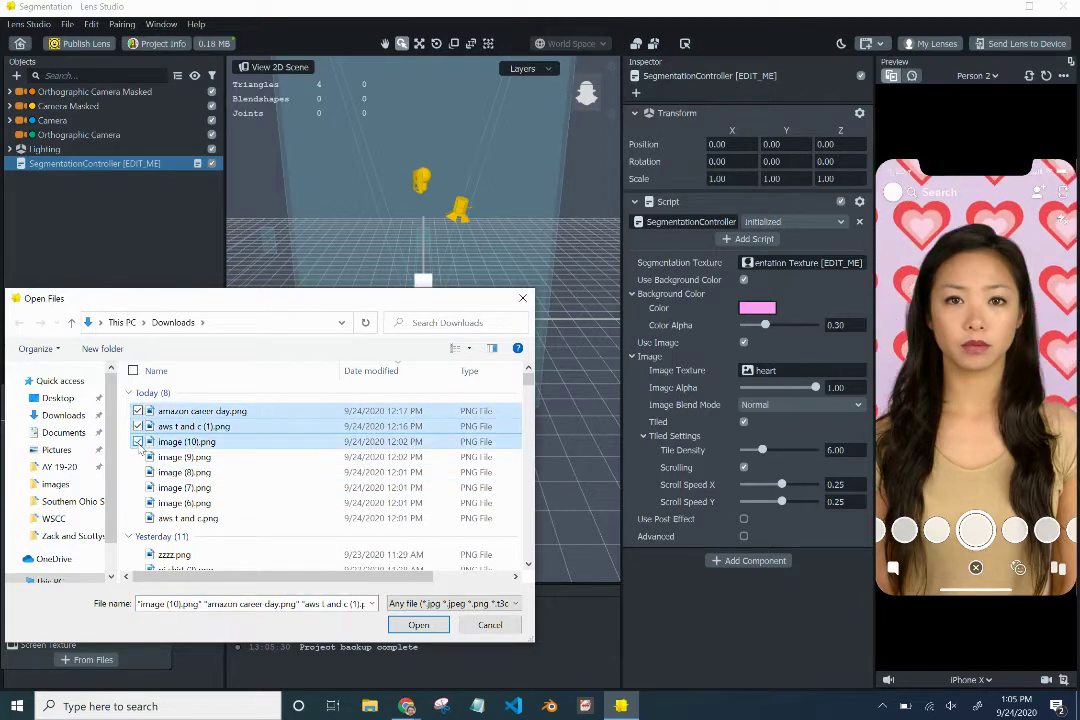
pyautogui.click(138, 457)
pyautogui.click(138, 472)
pyautogui.click(138, 487)
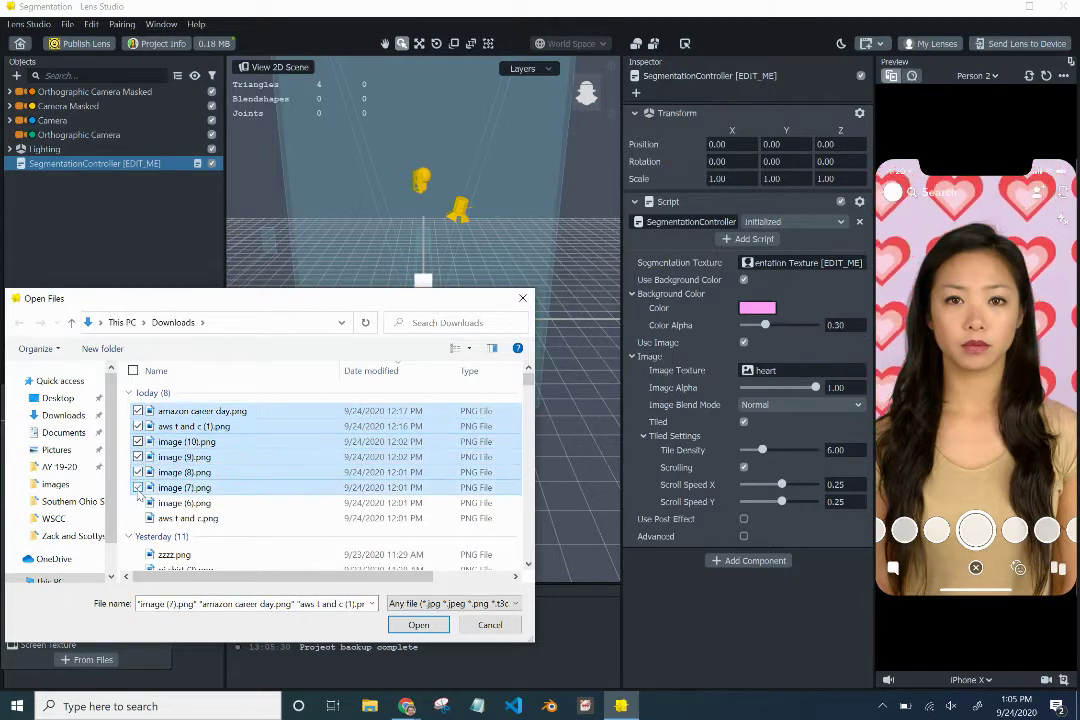
pyautogui.click(138, 503)
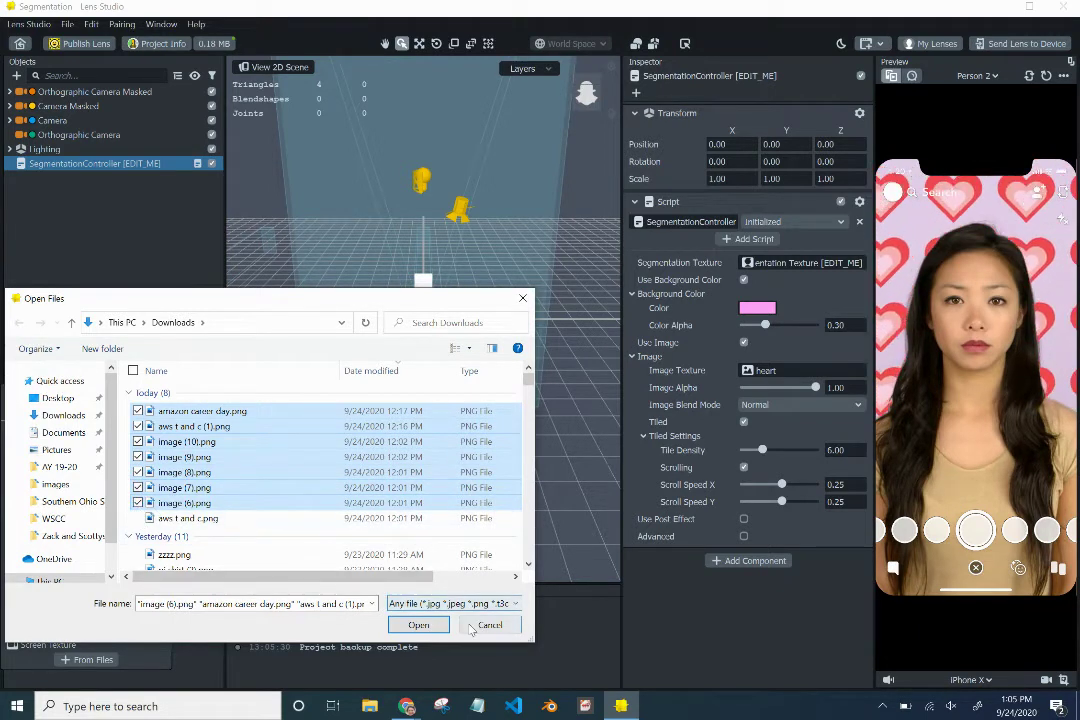
pyautogui.click(417, 624)
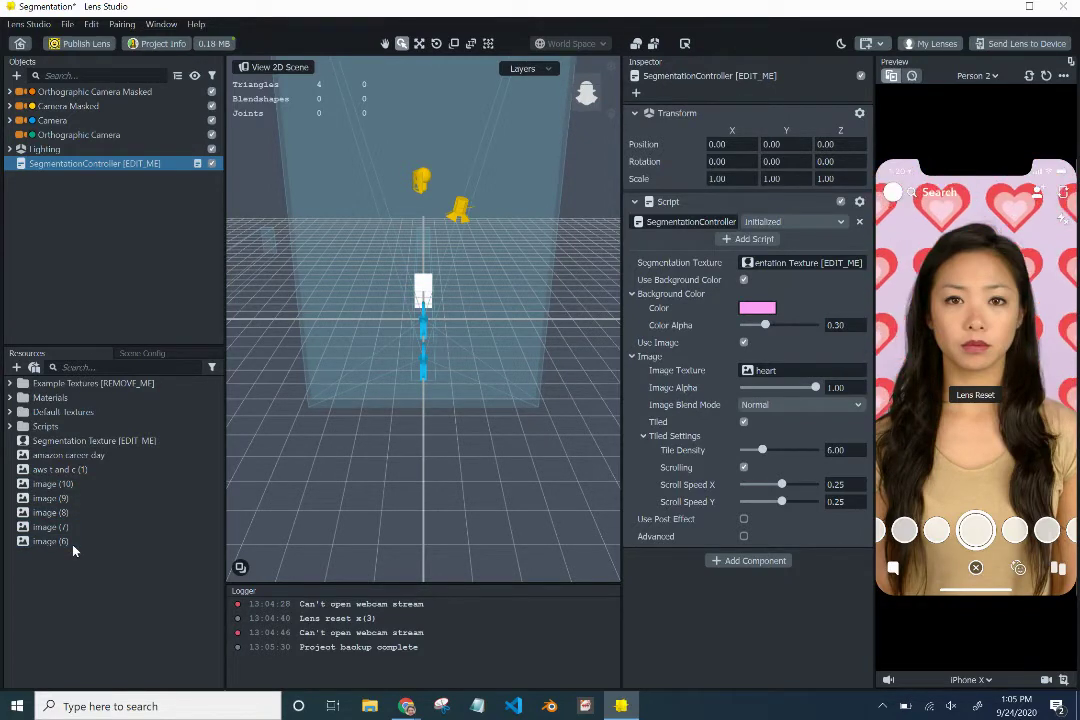
# - Turn off Use Background Color for the SegmentationController object
pyautogui.click(75, 545)
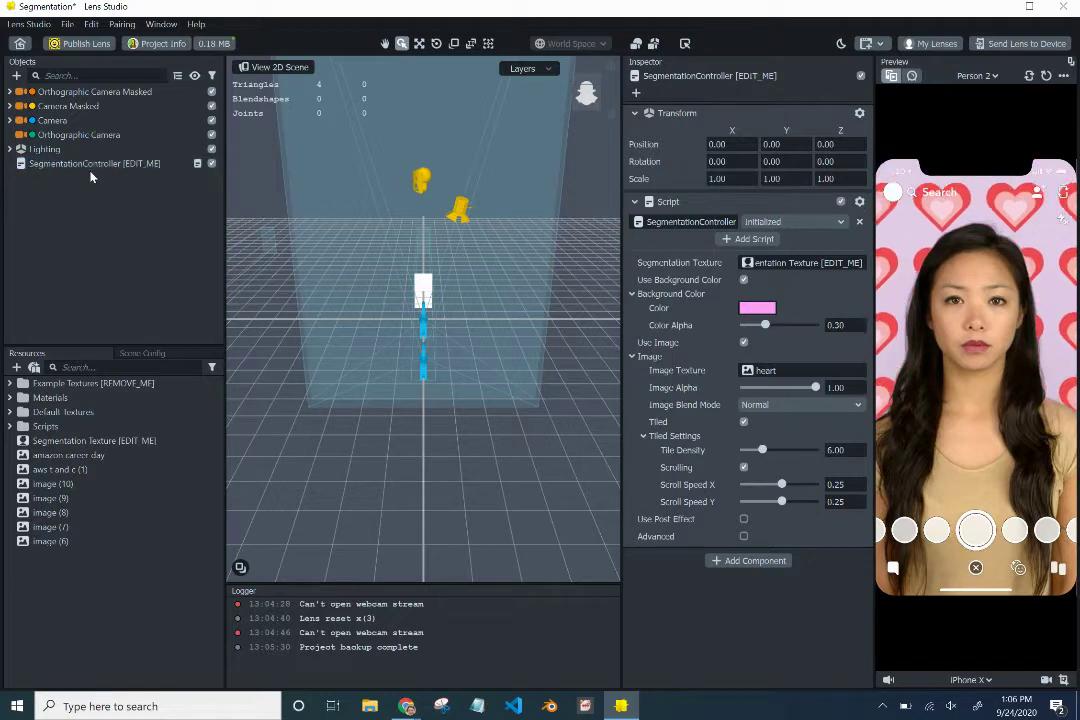
pyautogui.click(90, 177)
pyautogui.click(90, 169)
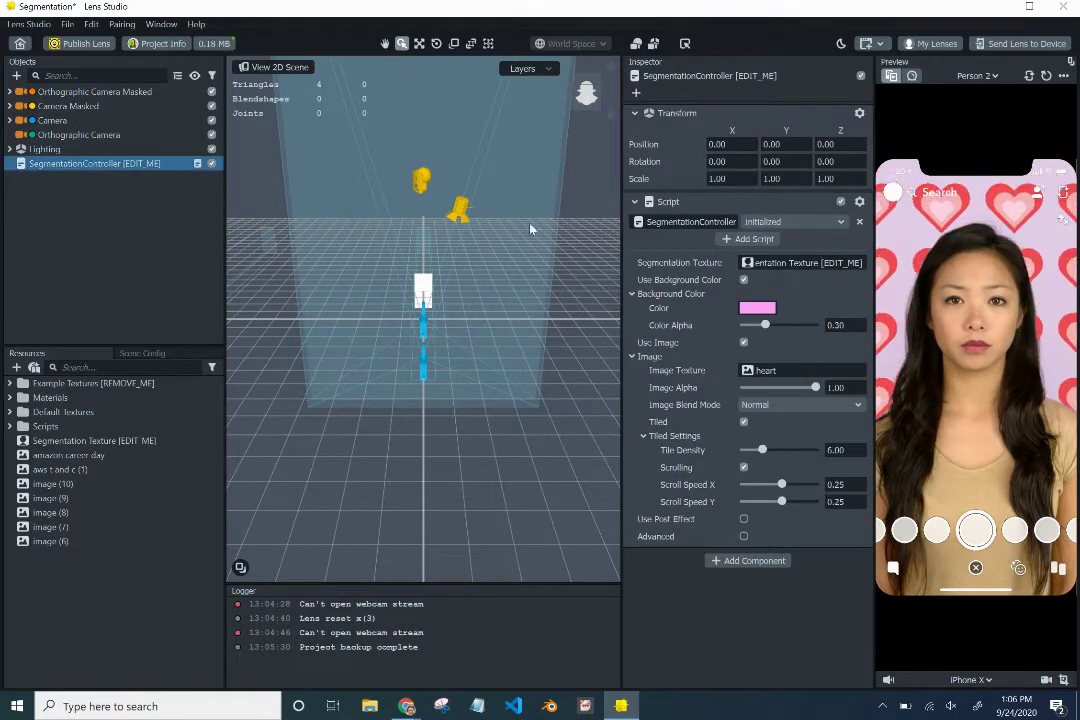
pyautogui.click(743, 280)
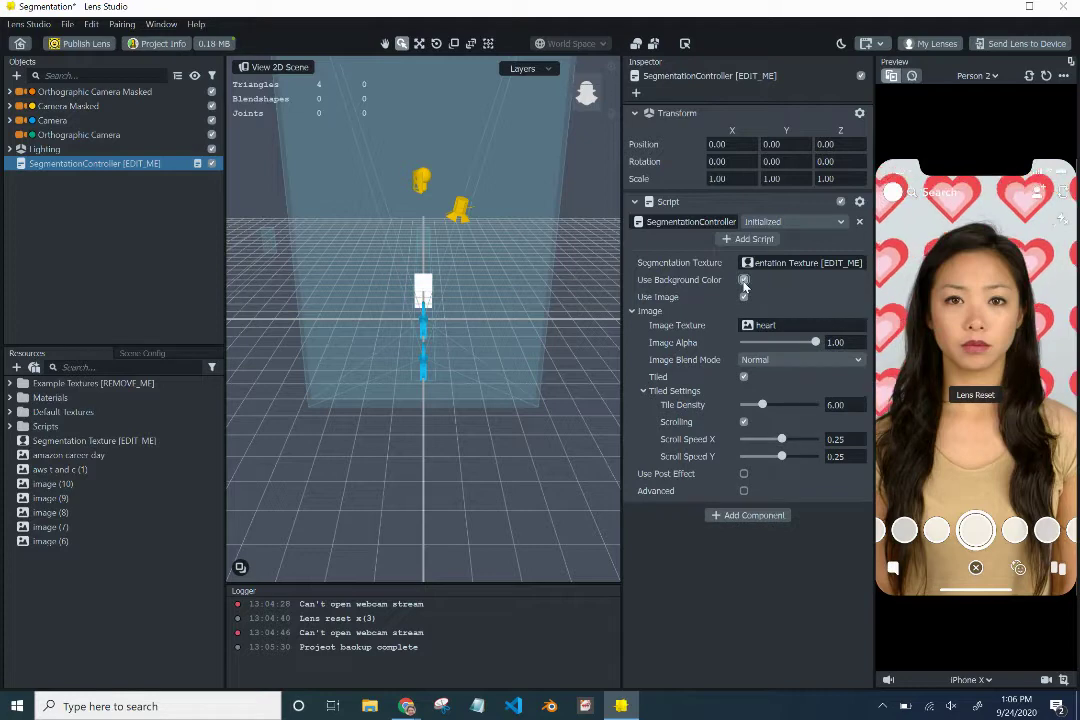
pyautogui.click(743, 280)
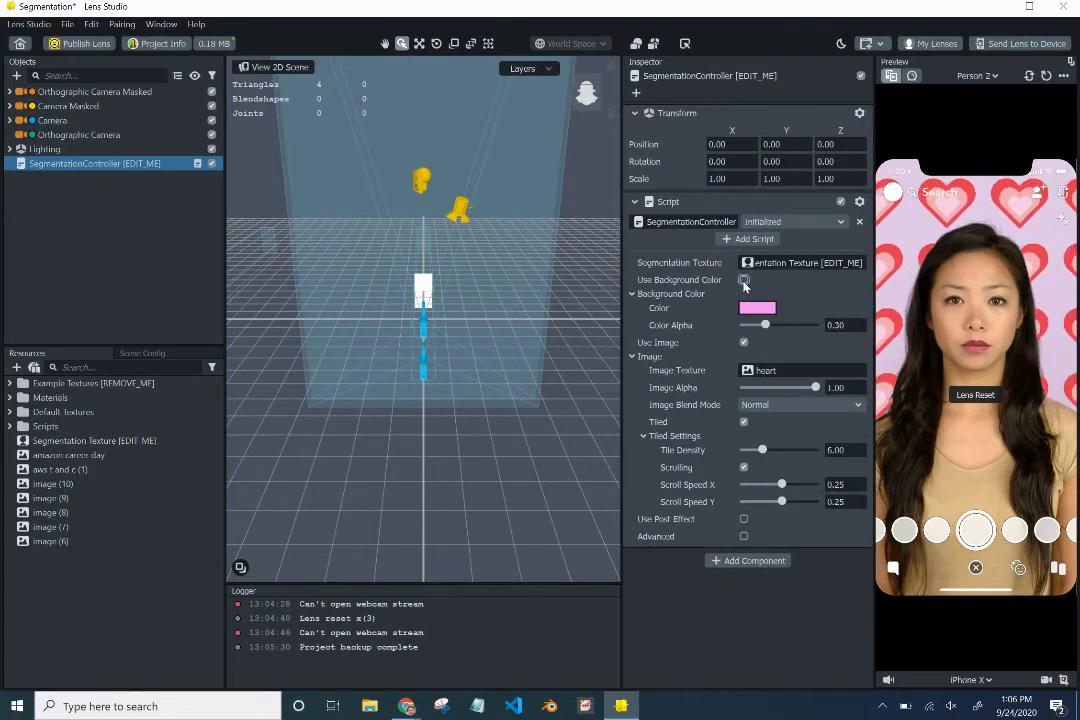
pyautogui.click(743, 280)
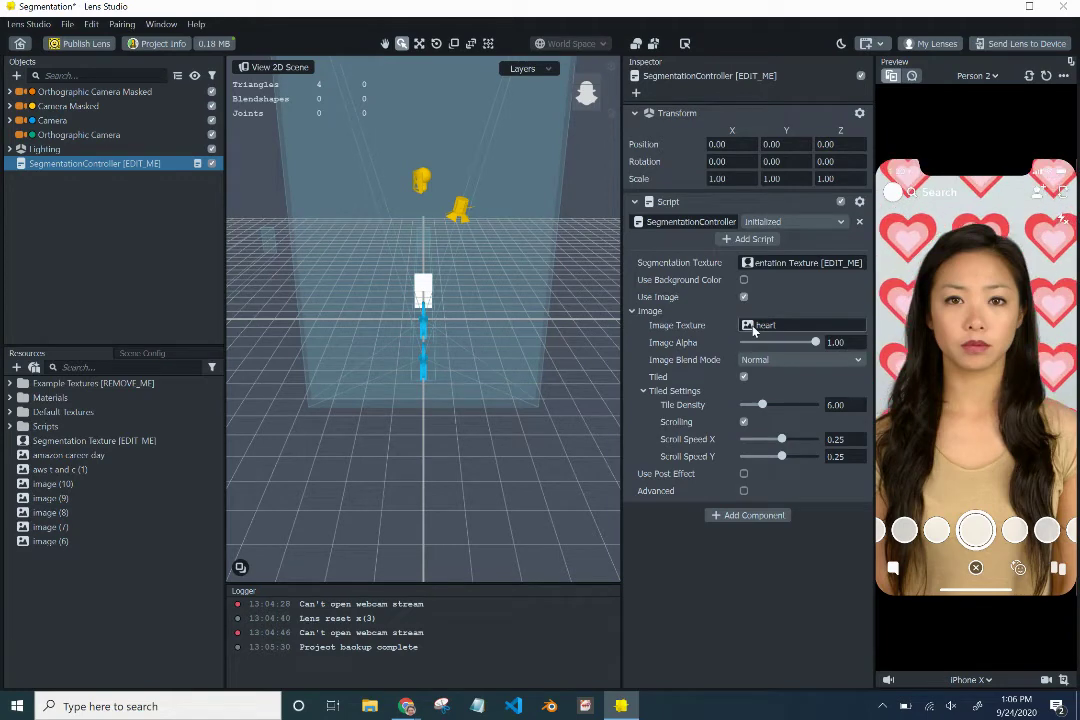
# - Assign the imported image (10) as the Image Texture of the SegmentationController, replacing the heart texture
pyautogui.click(62, 484)
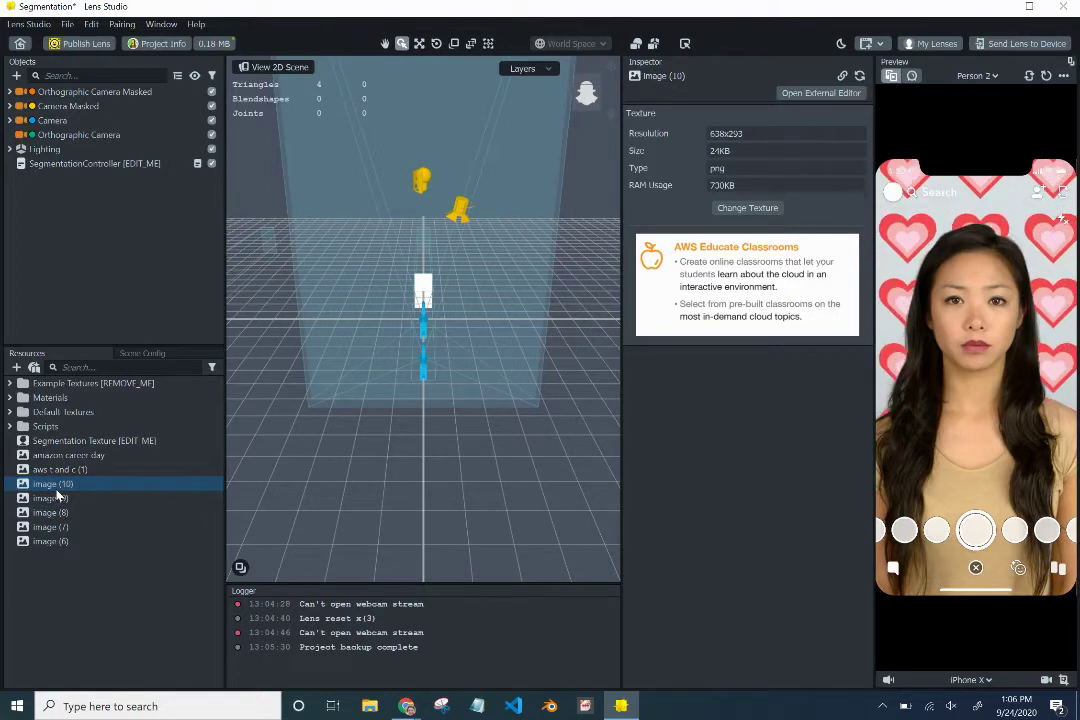
pyautogui.click(48, 488)
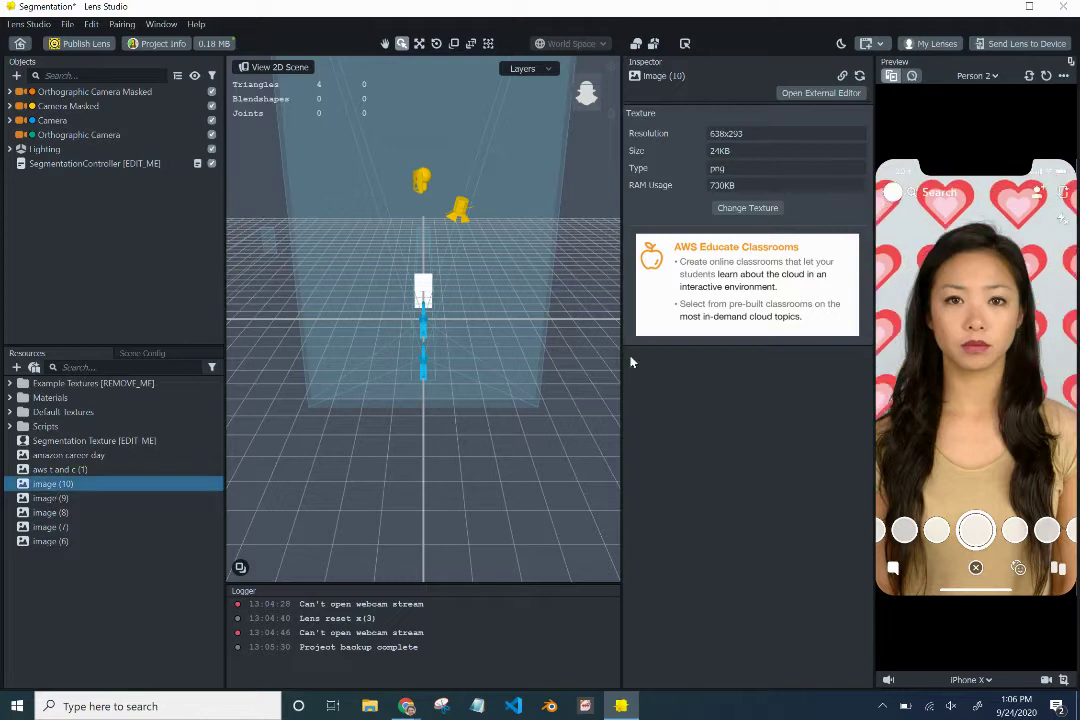
pyautogui.click(145, 166)
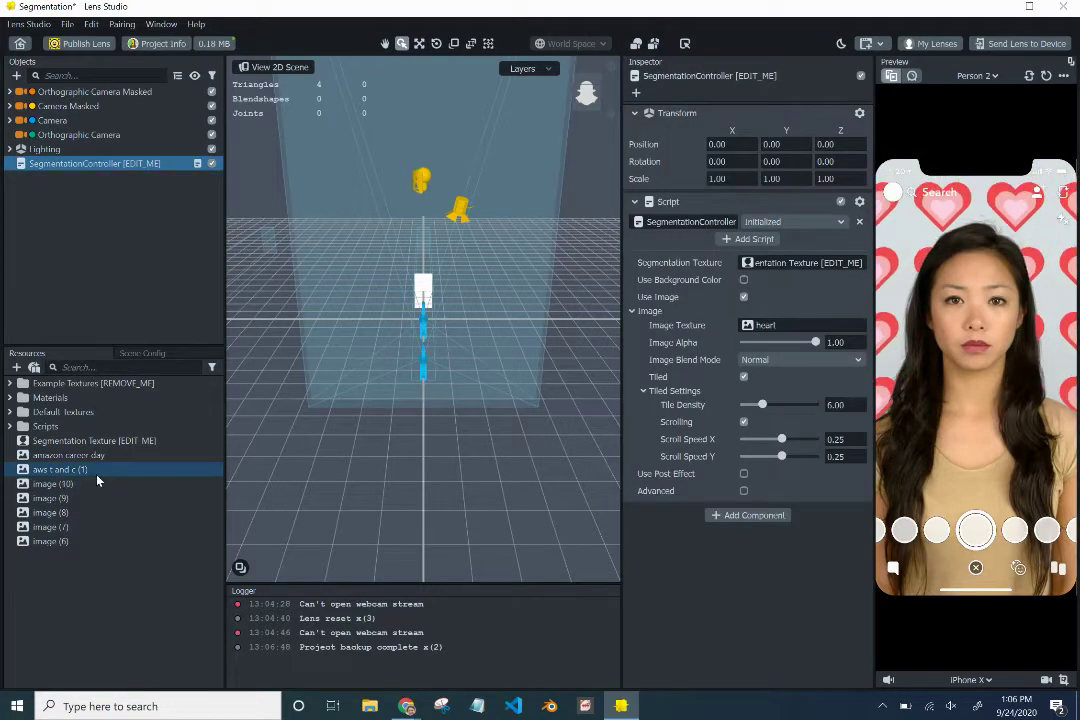
pyautogui.moveTo(502, 443); pyautogui.dragTo(752, 327)
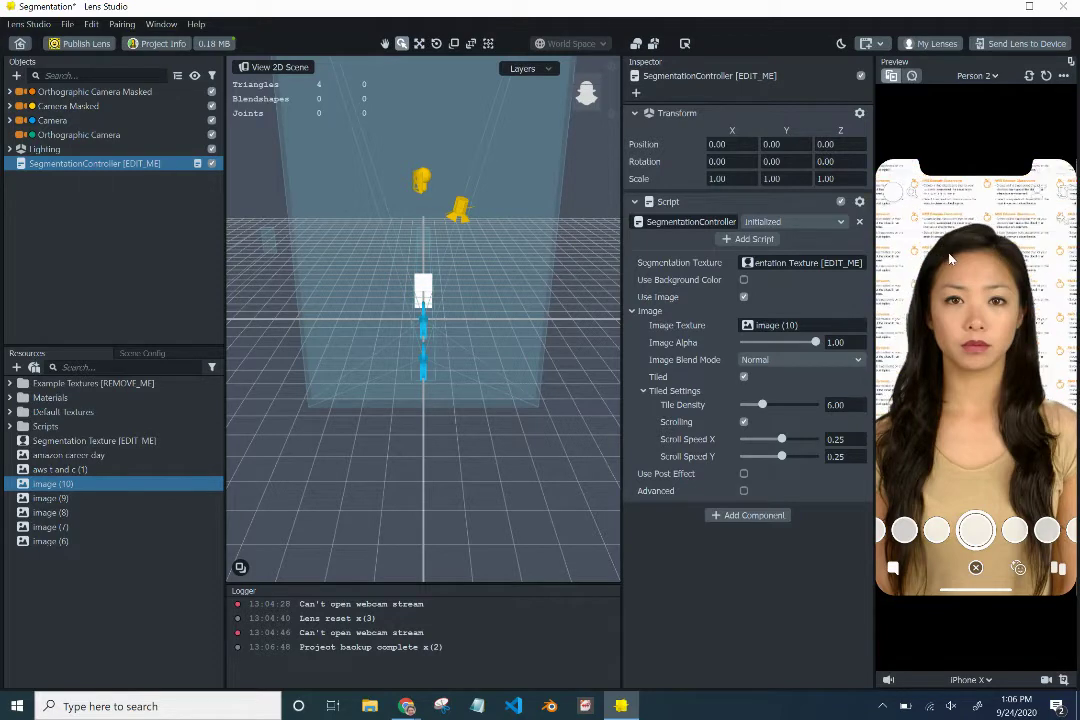
# - Try the background image untiled with the Fill Mode set to Fit, and turn tiling back on
pyautogui.click(847, 365)
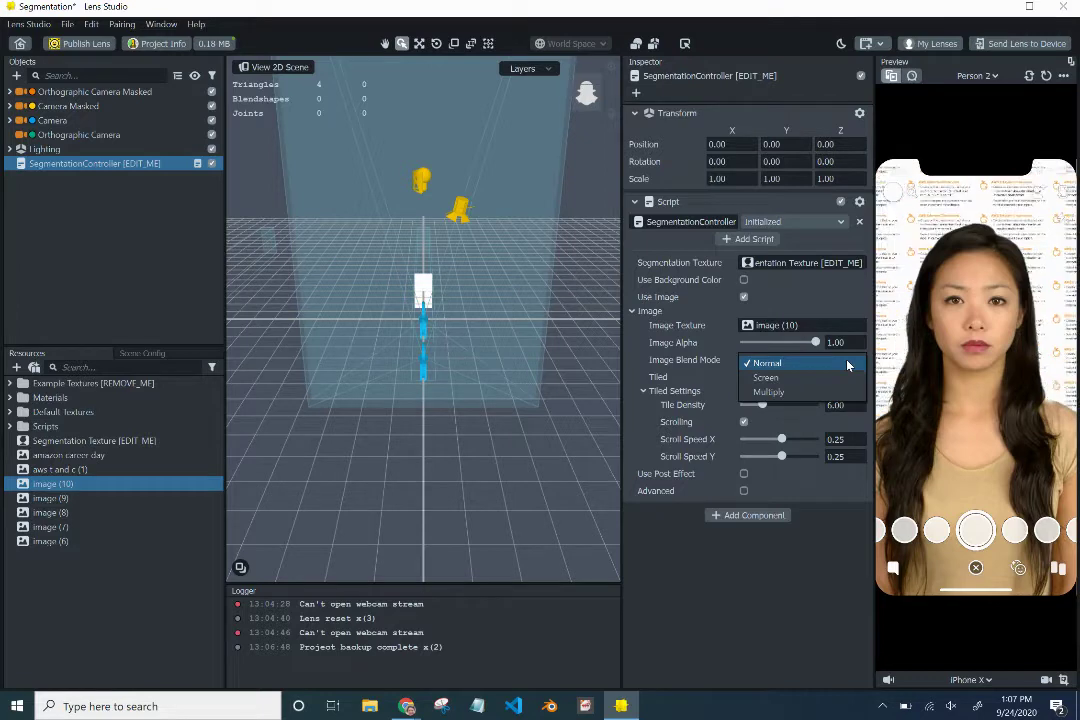
pyautogui.click(847, 364)
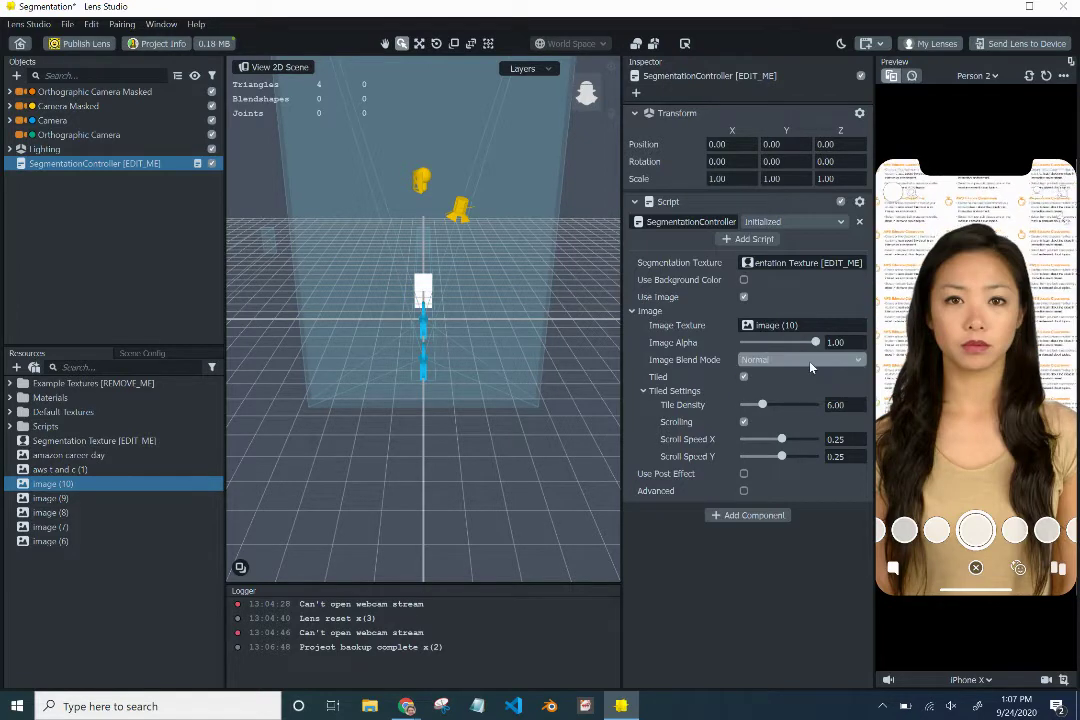
pyautogui.click(744, 378)
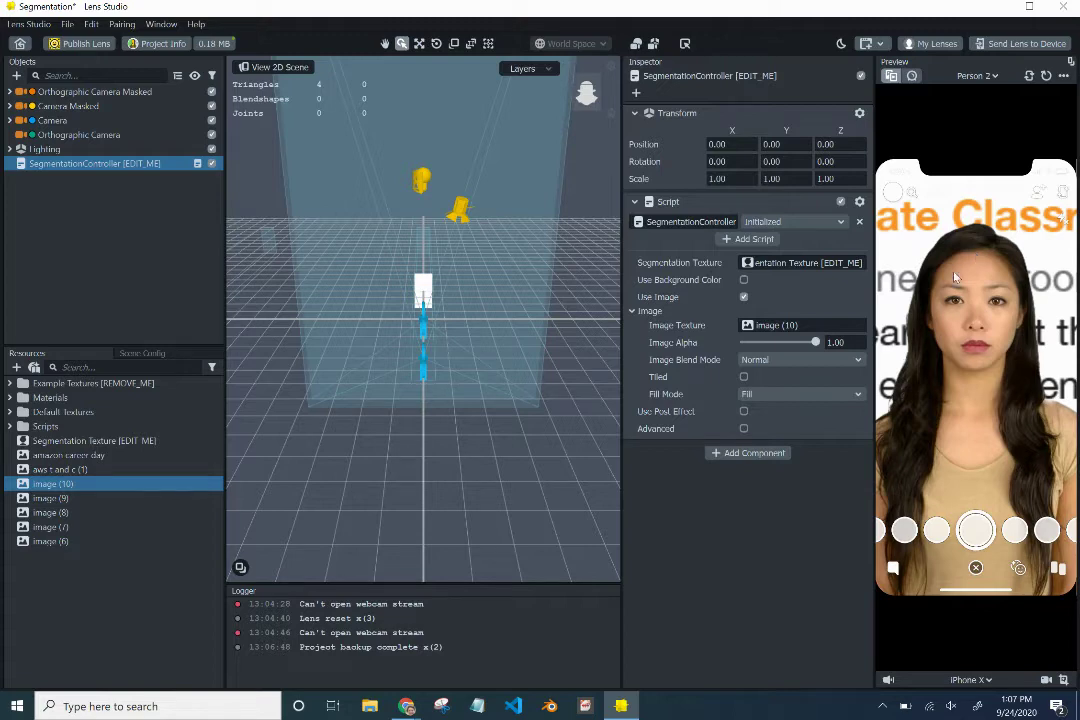
pyautogui.click(843, 398)
pyautogui.click(837, 383)
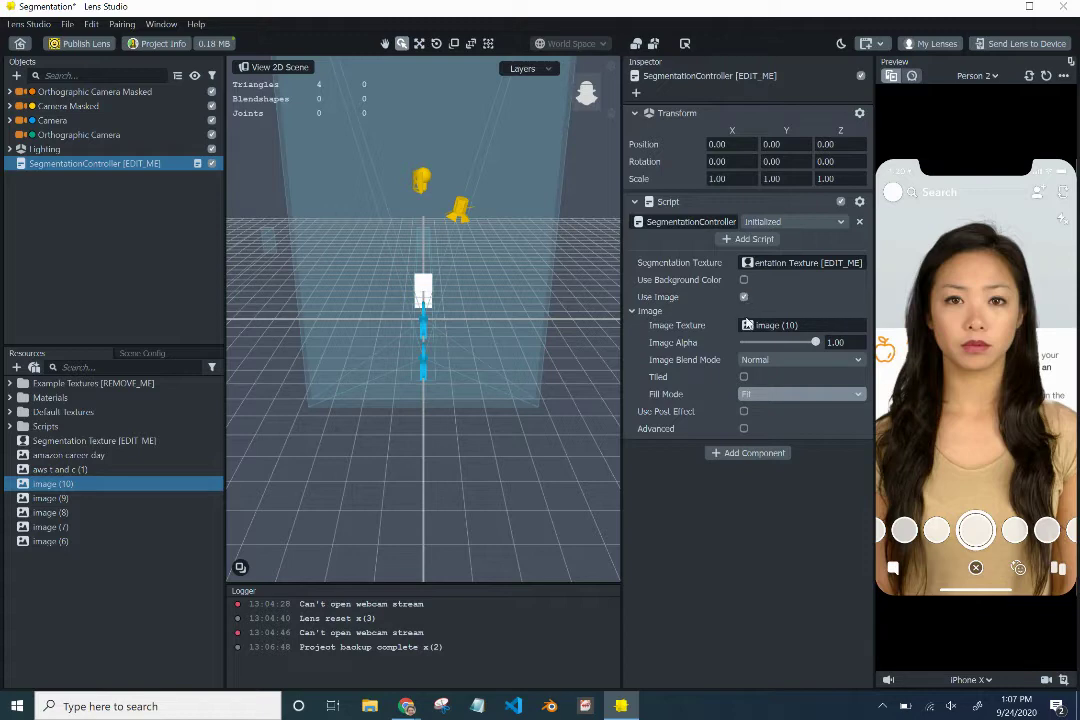
pyautogui.click(743, 377)
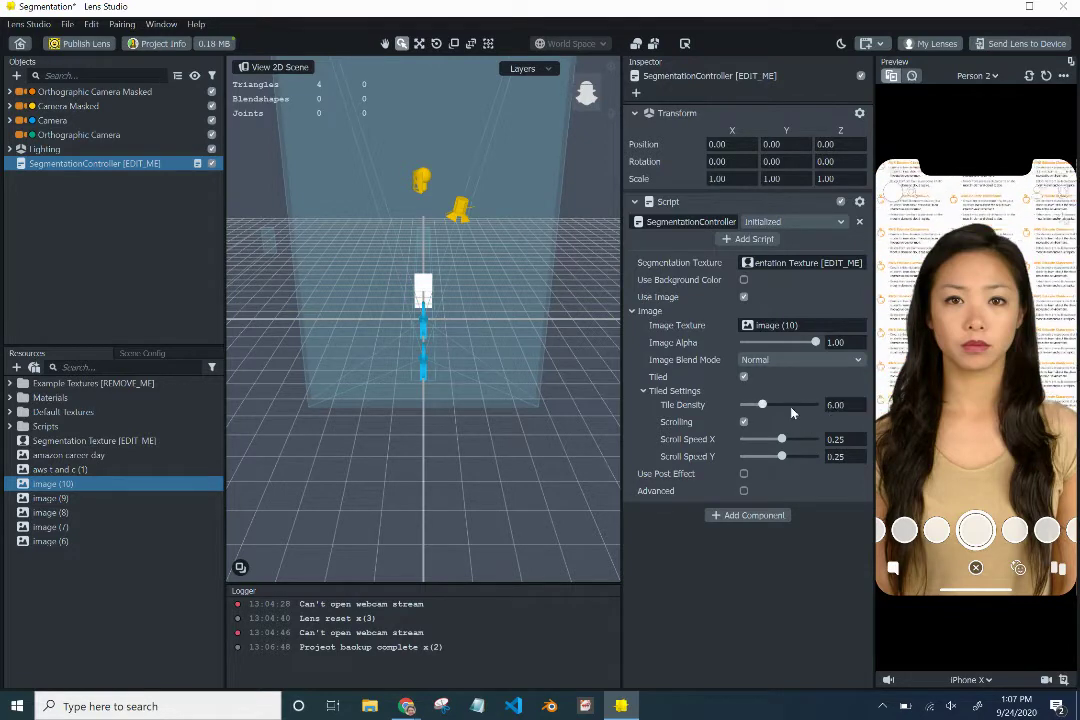
# - Set the background image's Tile Density to 1.00 and its Scroll Speed X to -4.50
pyautogui.moveTo(763, 408); pyautogui.dragTo(745, 410)
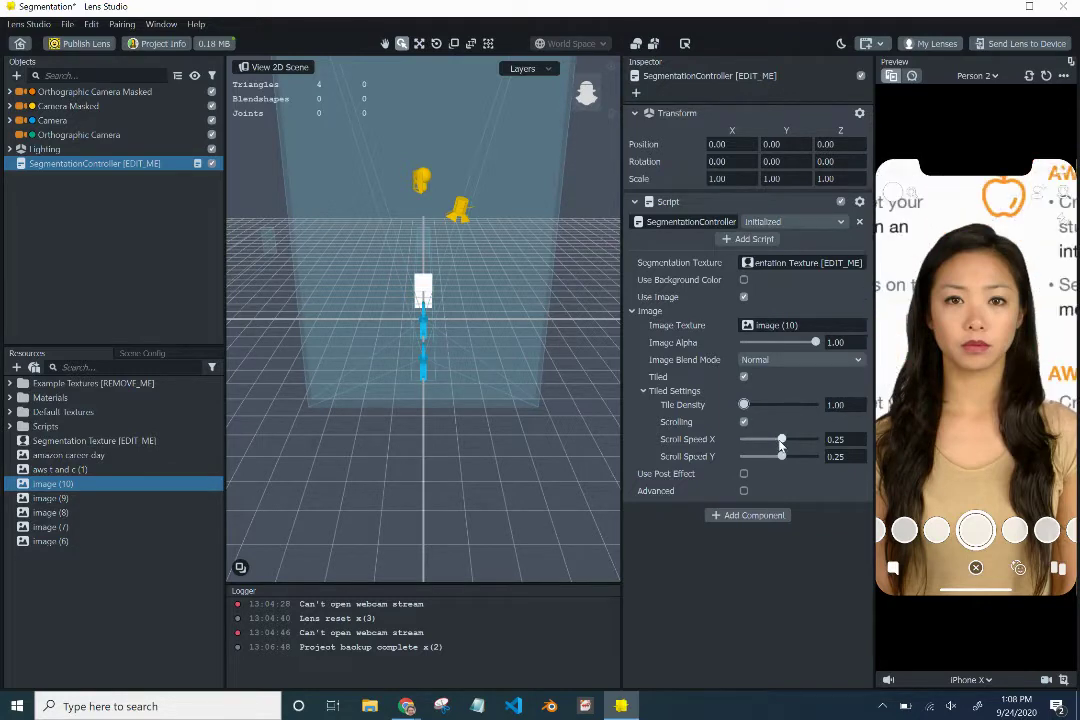
pyautogui.moveTo(781, 441); pyautogui.dragTo(749, 442)
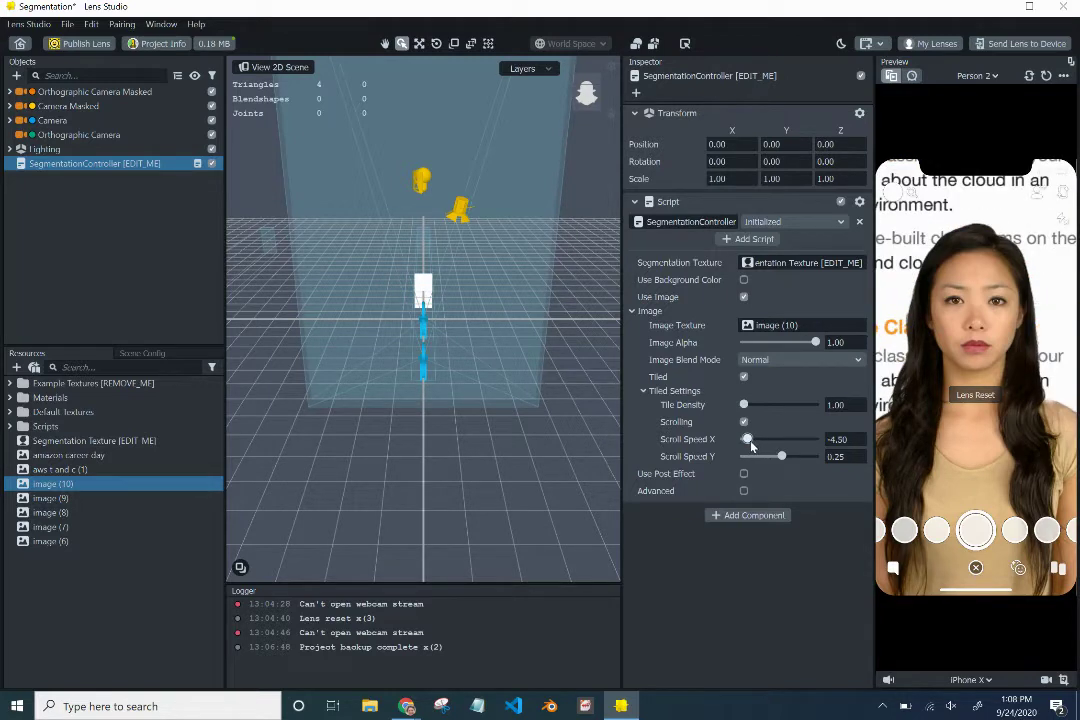
# - Slow the background image's scrolling by setting both Scroll Speed X and Scroll Speed Y to 0.03
pyautogui.moveTo(751, 446); pyautogui.dragTo(765, 447)
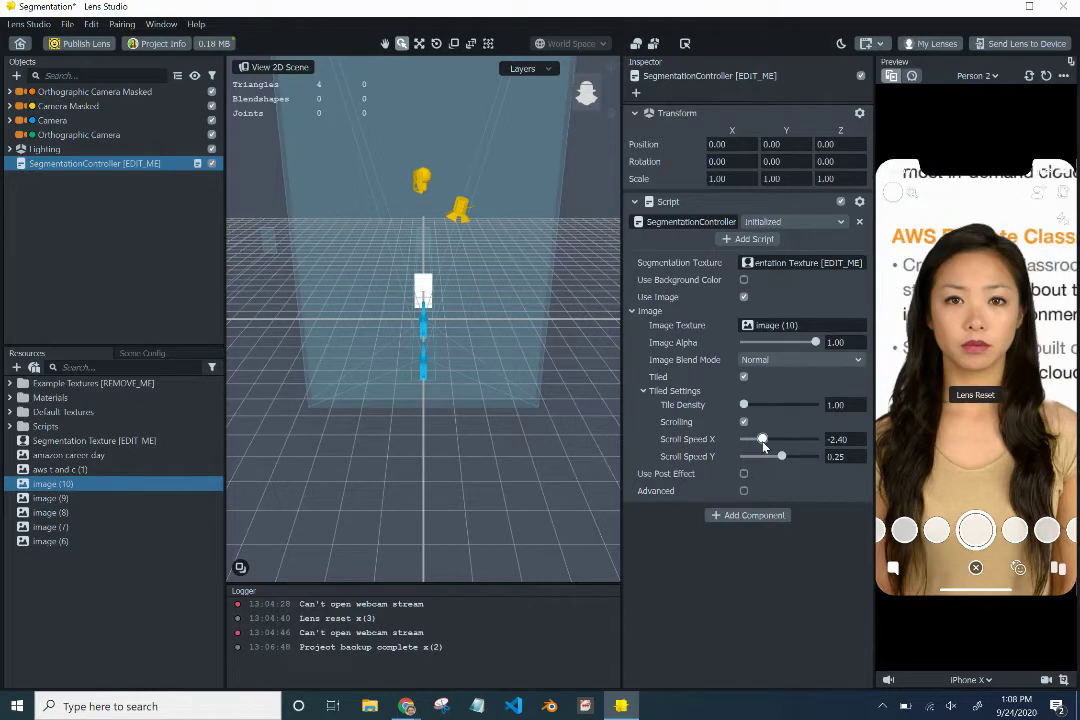
pyautogui.moveTo(763, 447); pyautogui.dragTo(781, 444)
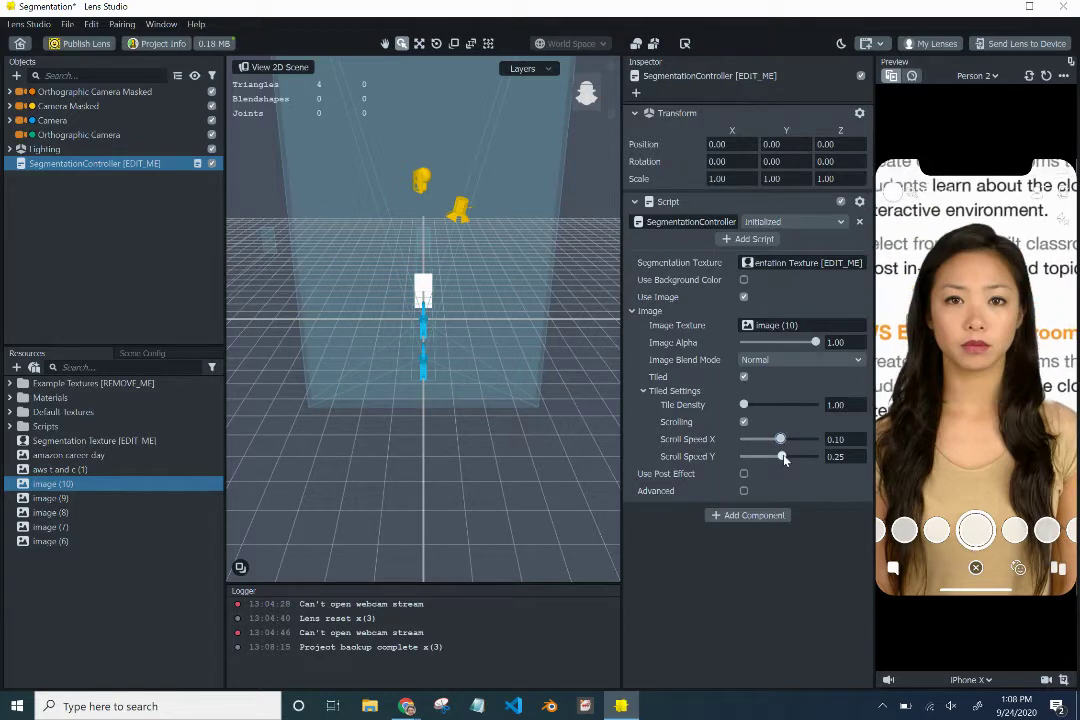
pyautogui.moveTo(782, 457); pyautogui.dragTo(780, 457)
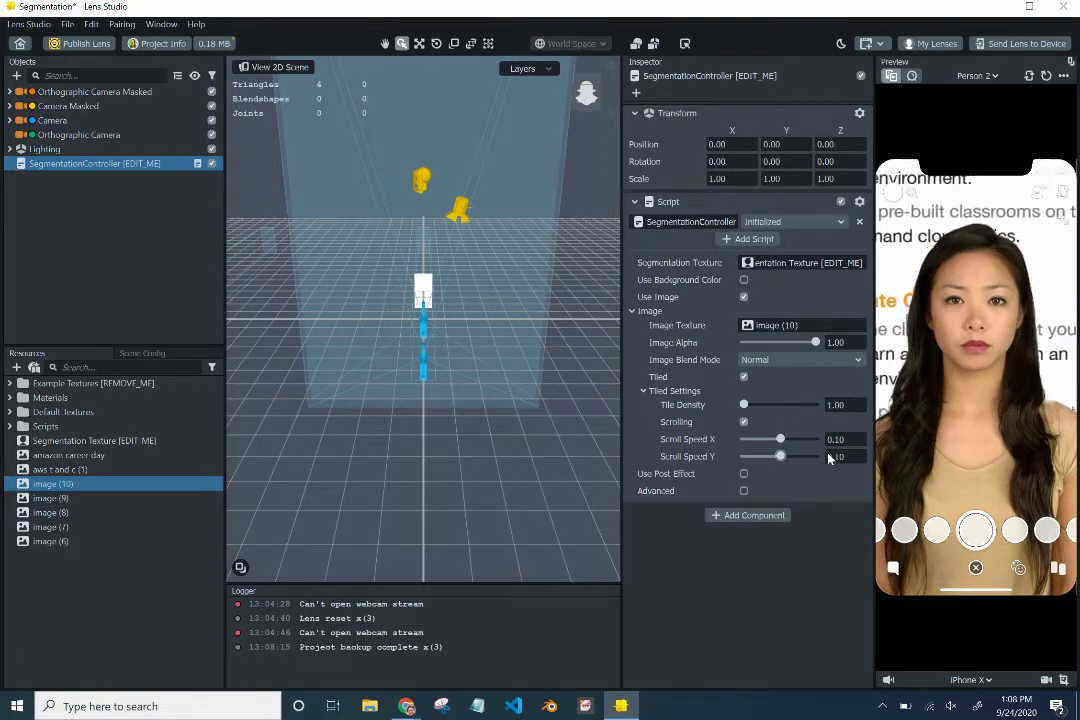
pyautogui.click(860, 443)
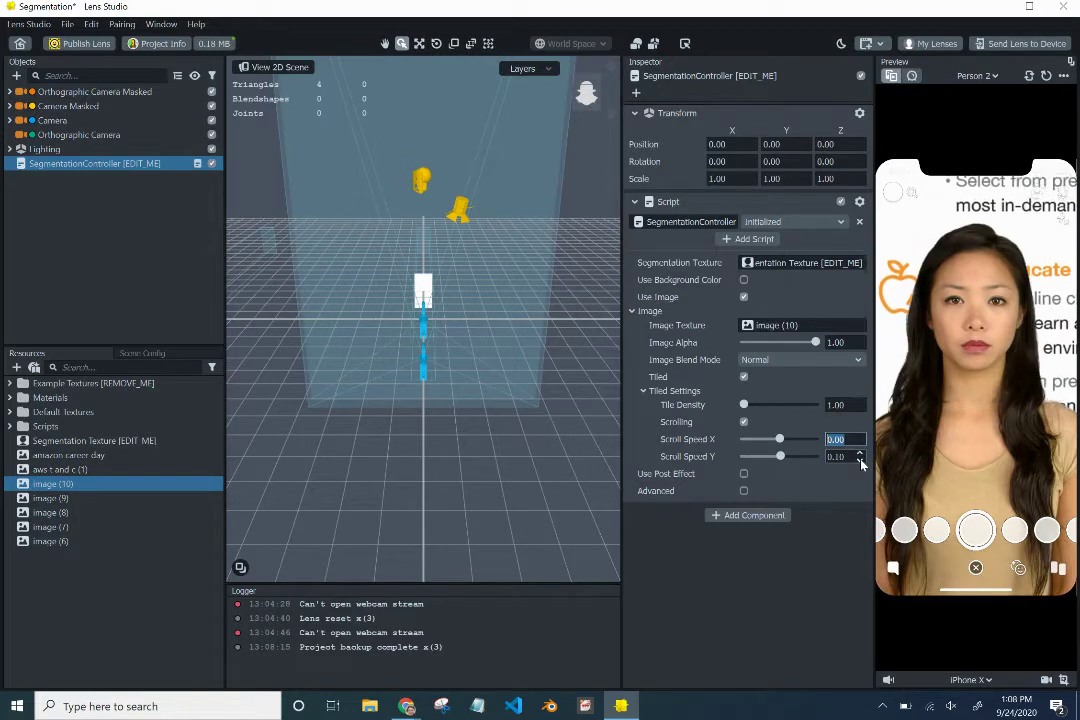
pyautogui.click(859, 460)
pyautogui.click(851, 455)
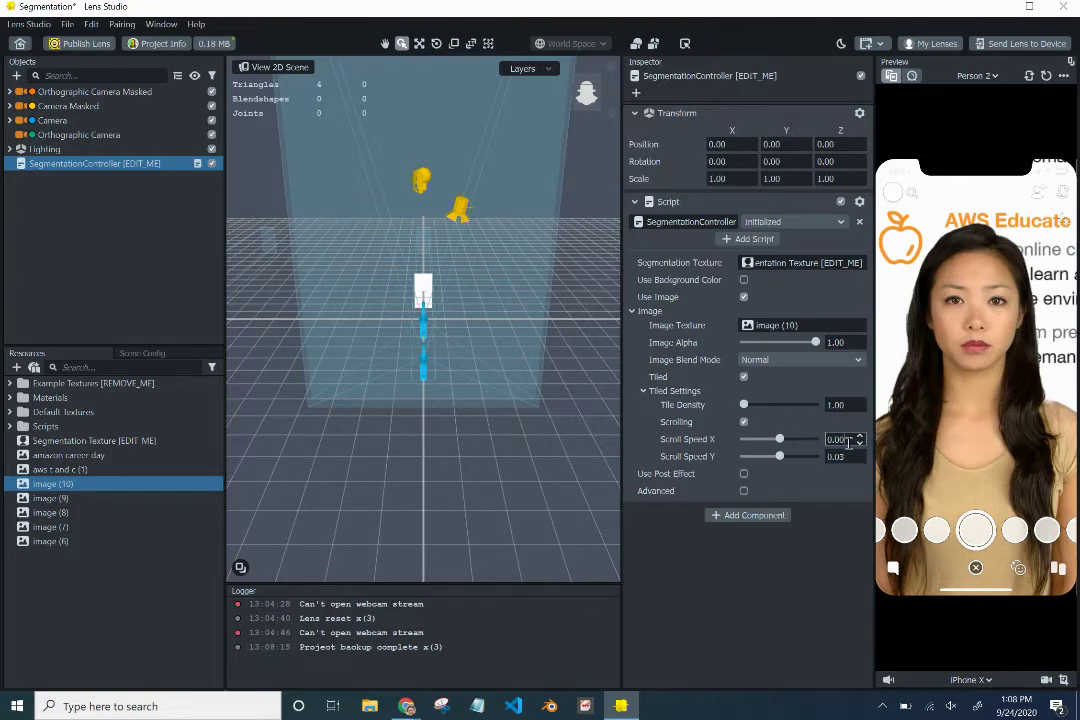
pyautogui.write('0.03')
pyautogui.press('Return')
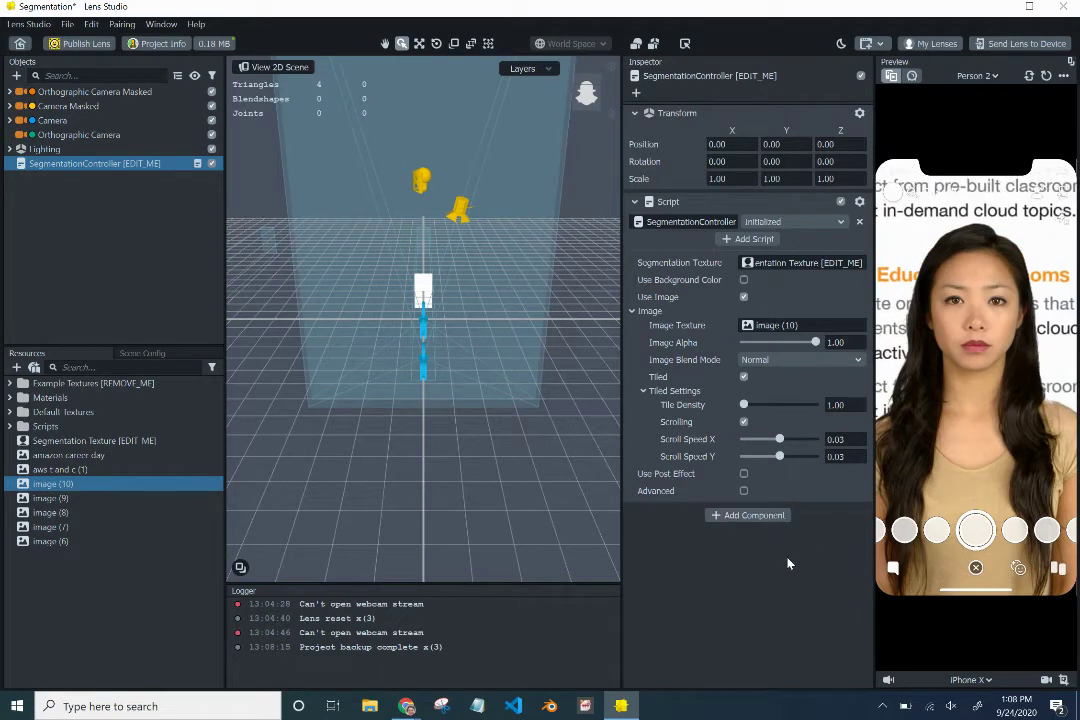
# - Add a new Screen Image object to the scene
pyautogui.click(73, 265)
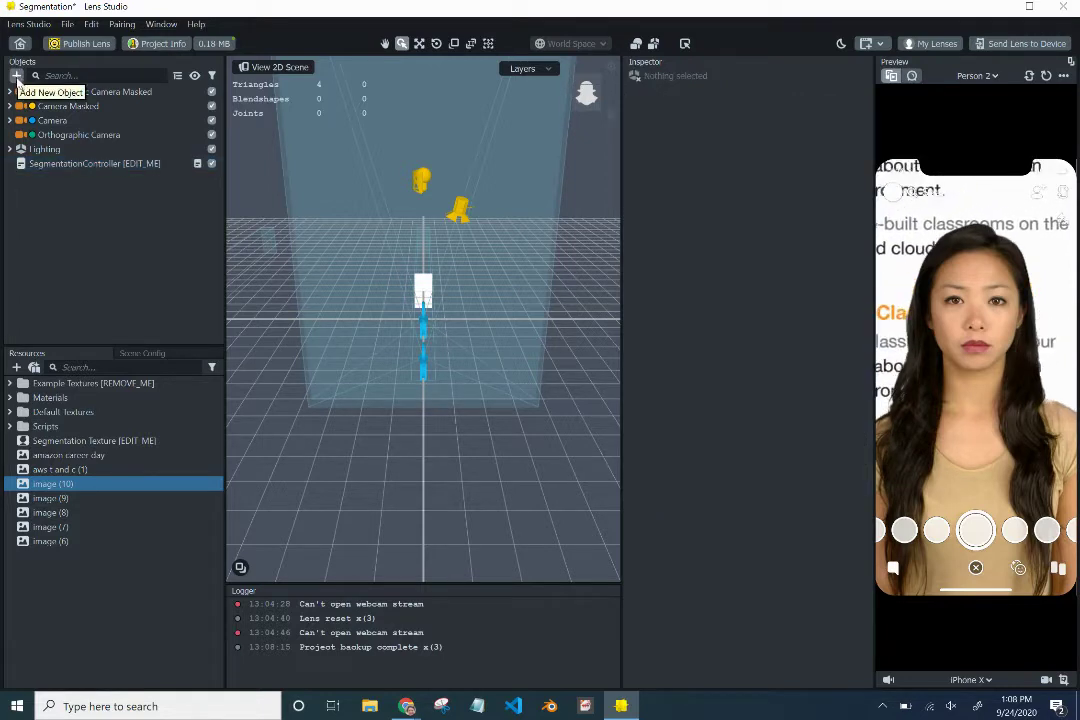
pyautogui.click(16, 76)
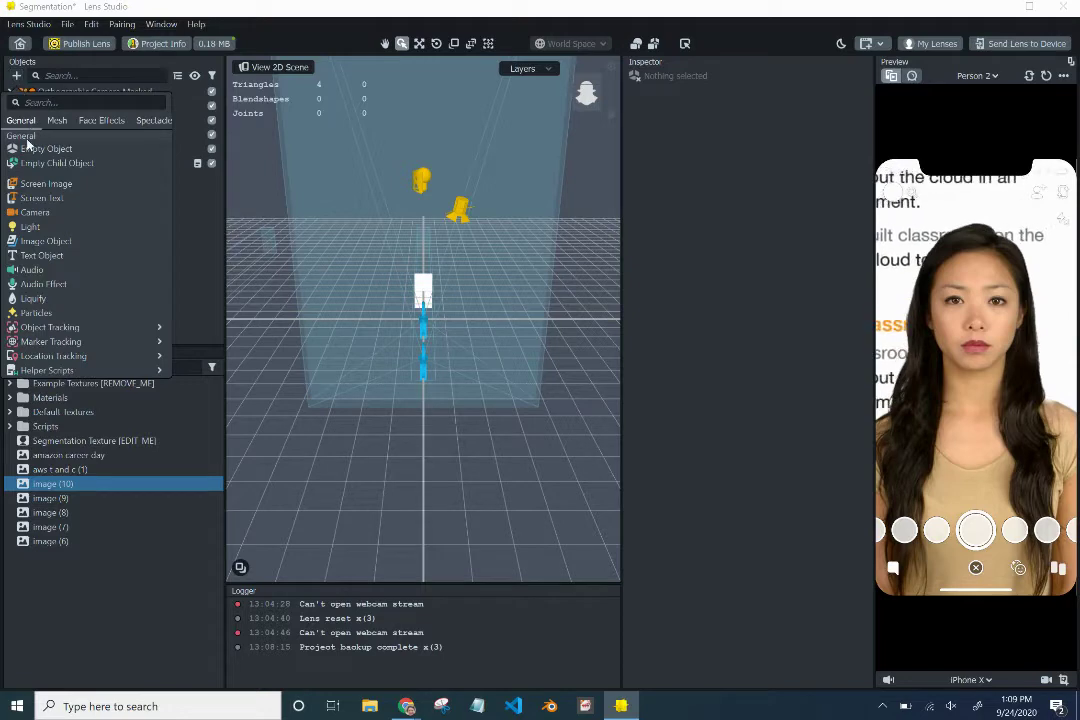
pyautogui.press('Escape')
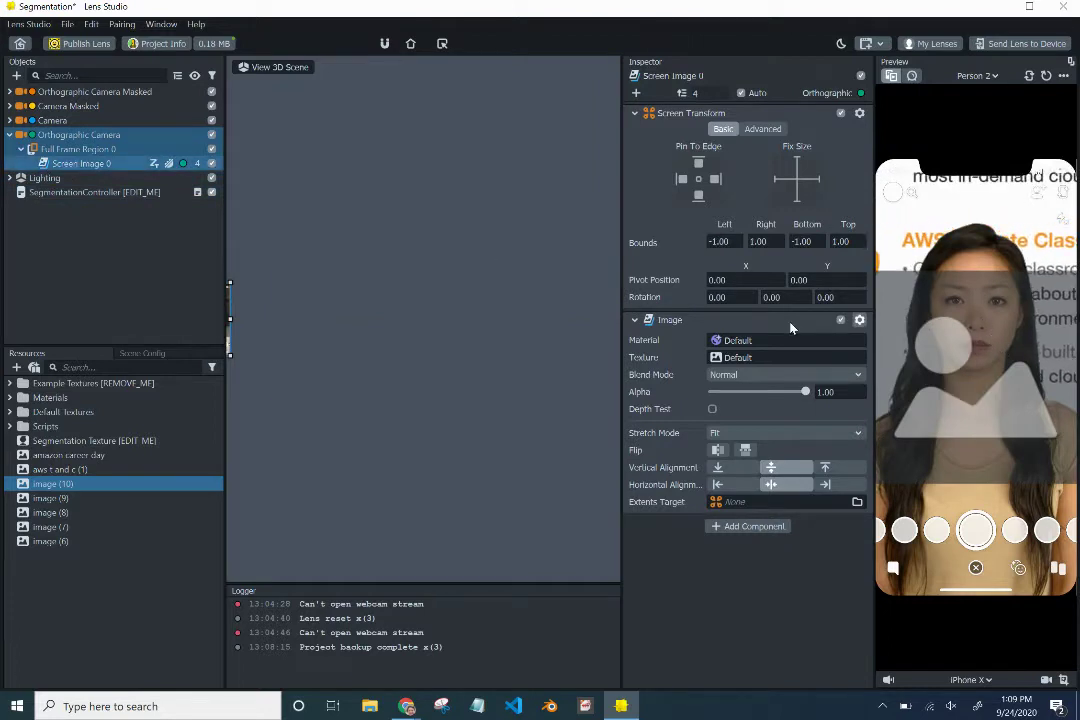
# - Assign the imported image (9) with the Alexa logo as the Texture of the new screen image
pyautogui.click(54, 498)
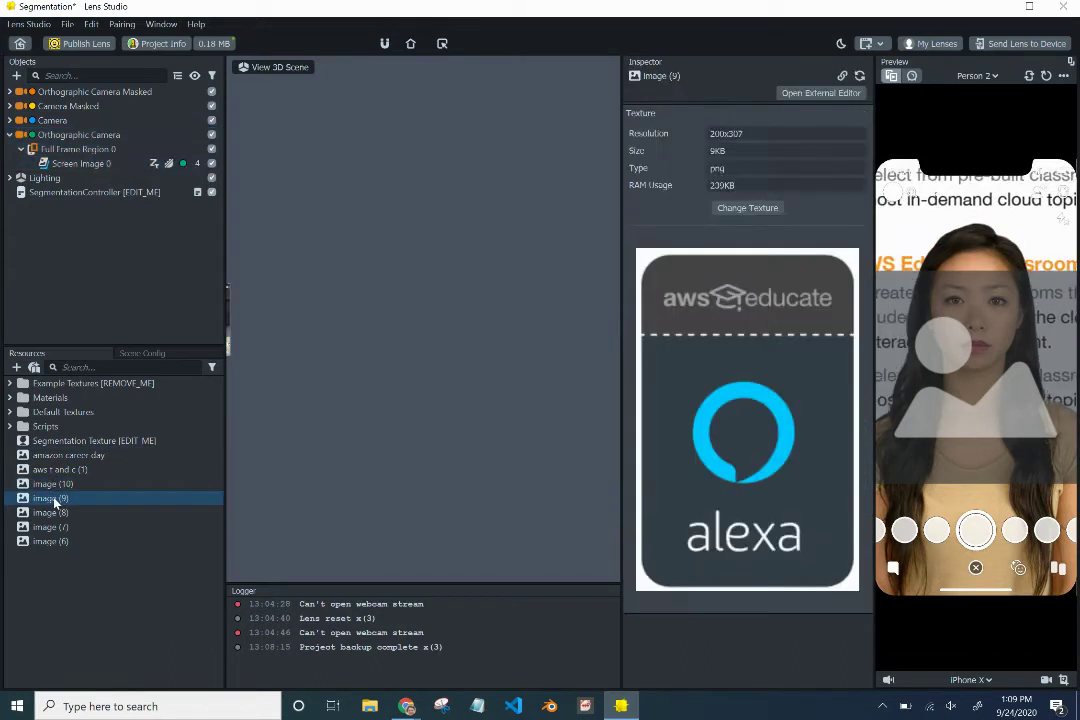
pyautogui.click(70, 163)
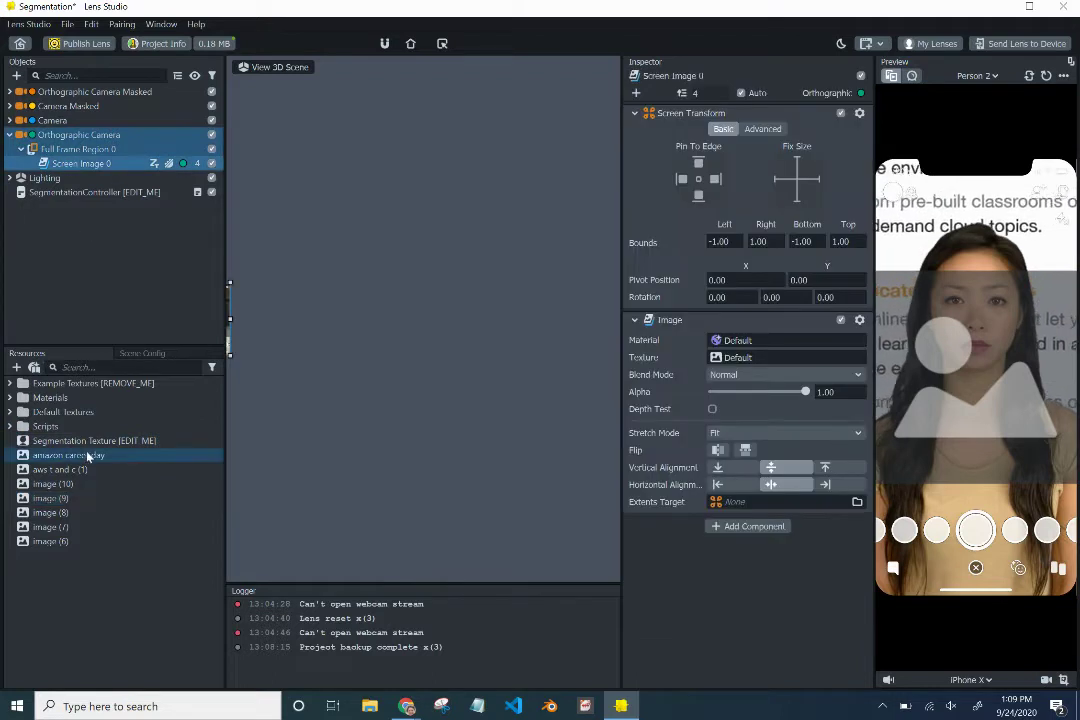
pyautogui.click(740, 358)
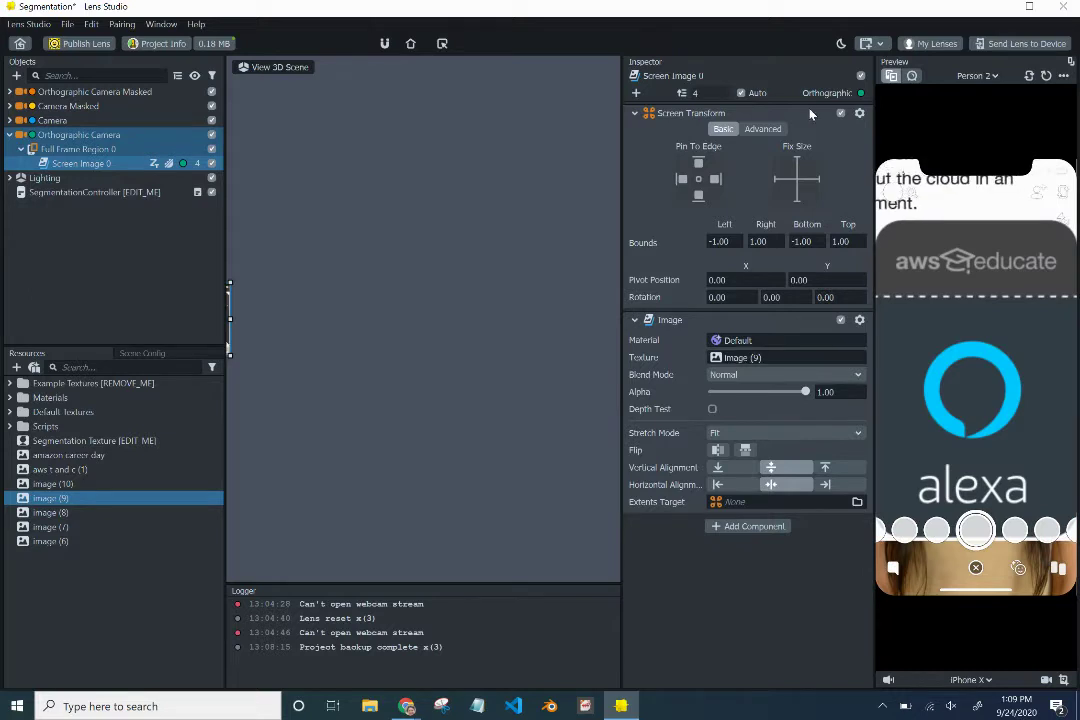
# - Scale the screen image down to 0.30 in both X and Y in its advanced Screen Transform settings
pyautogui.click(776, 131)
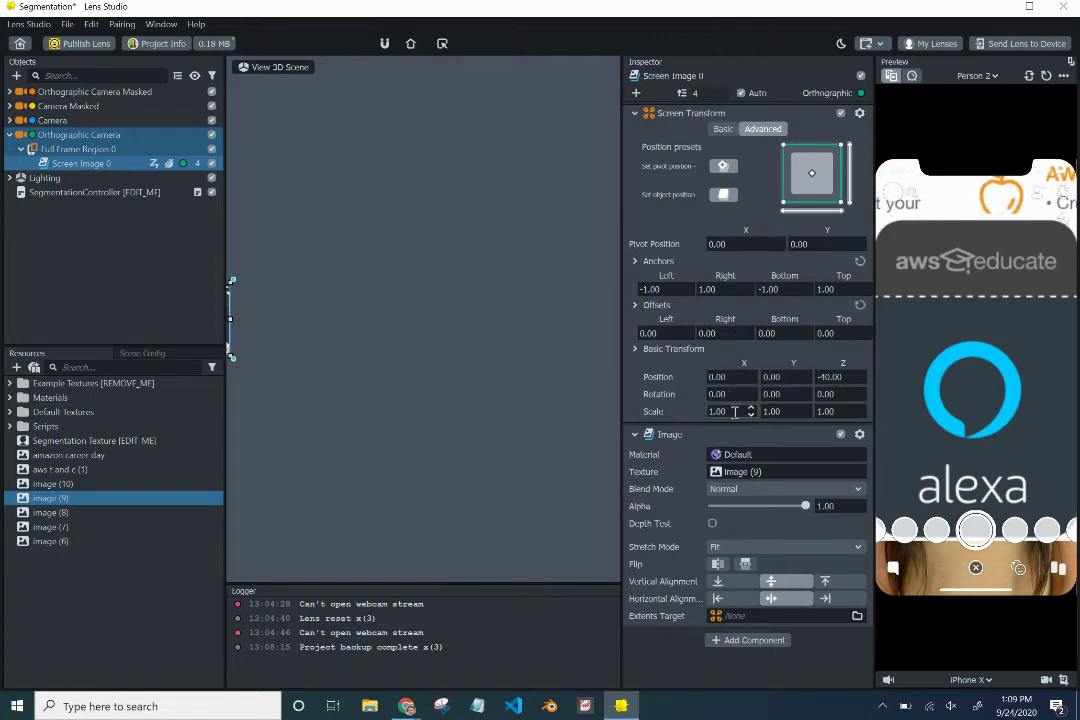
pyautogui.scroll(-6, 754, 418)
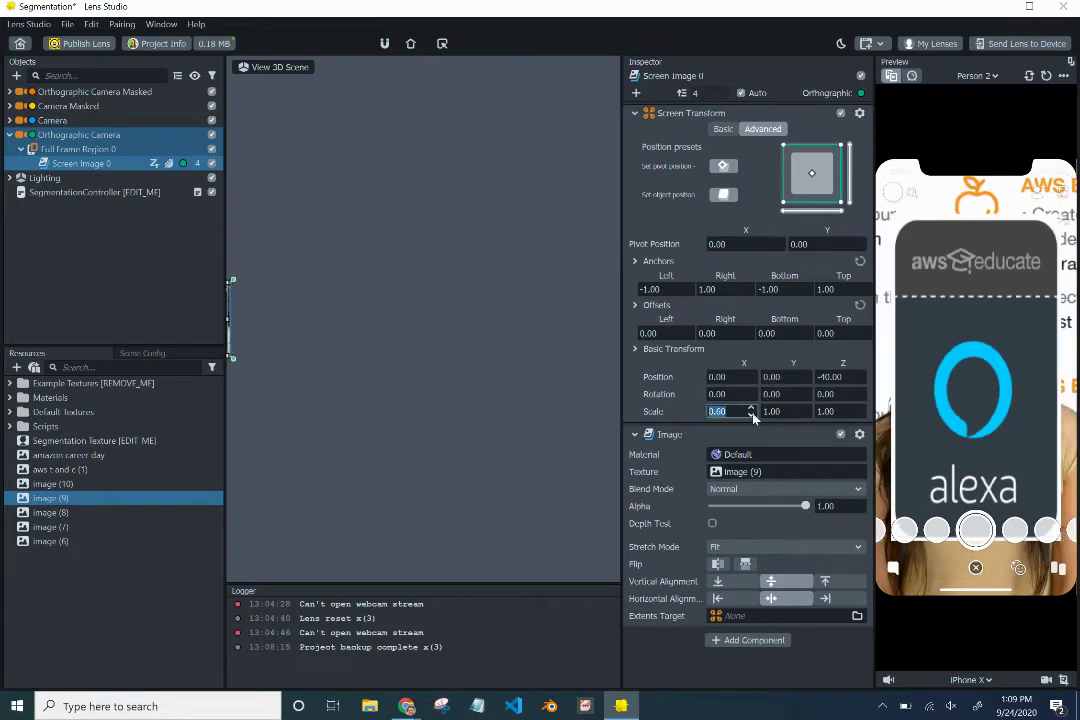
pyautogui.scroll(-1, 806, 418)
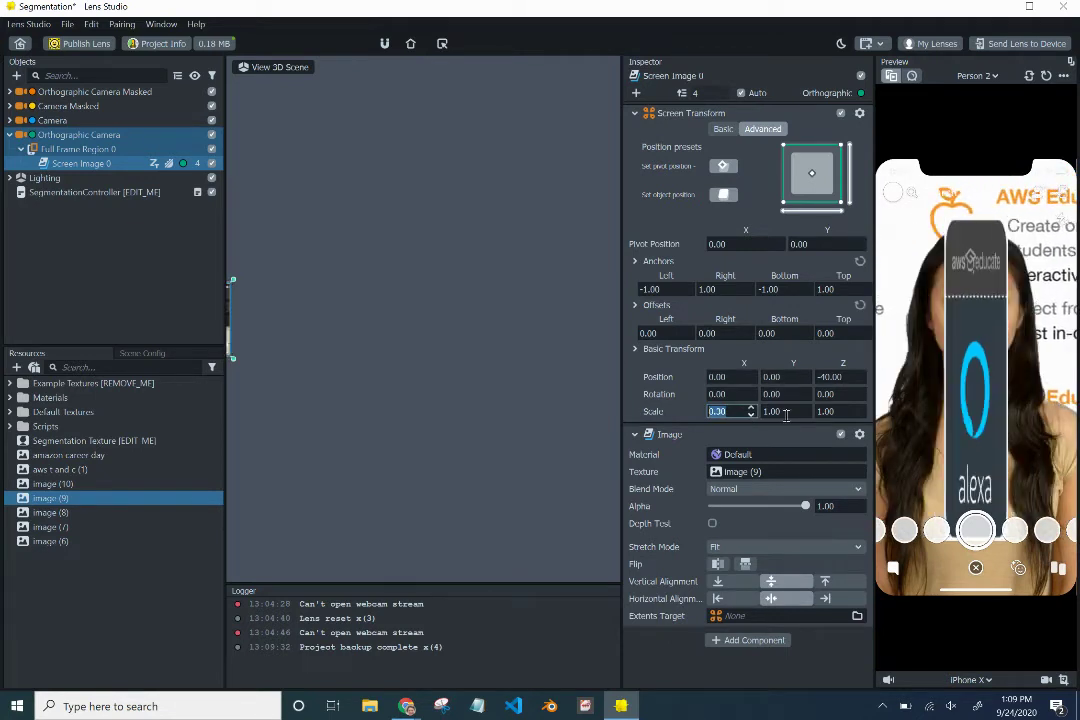
pyautogui.scroll(-5, 806, 420)
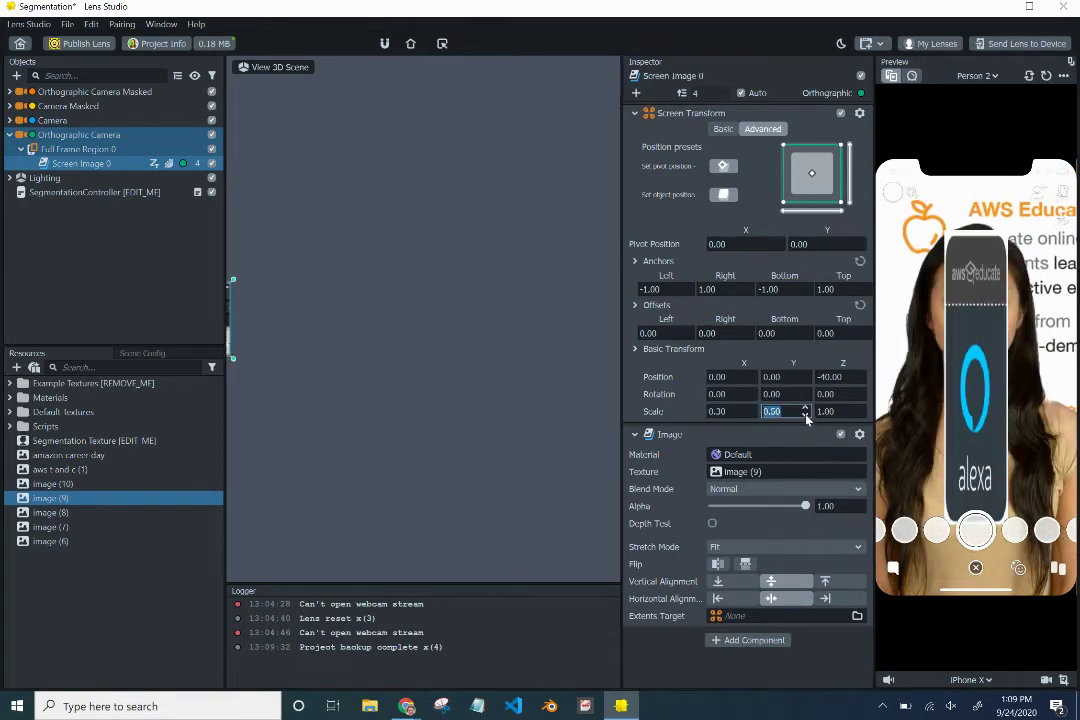
pyautogui.scroll(1, 806, 416)
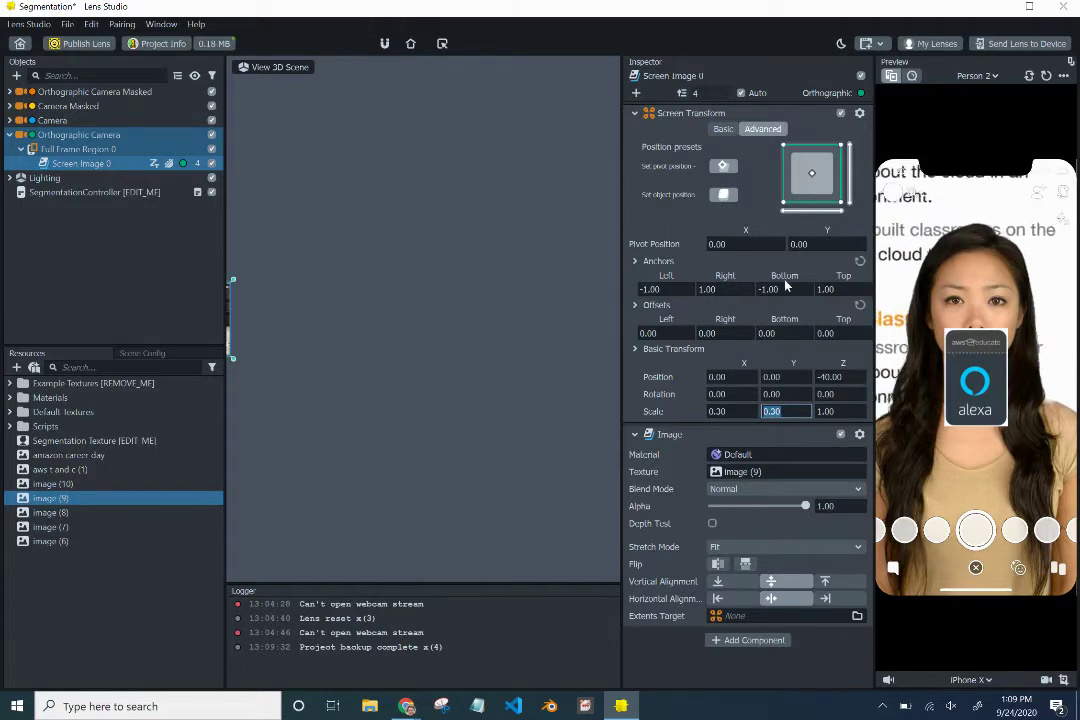
# - Try pinning the screen image to the top edge and fixing its height, turning each option back off
pyautogui.click(804, 377)
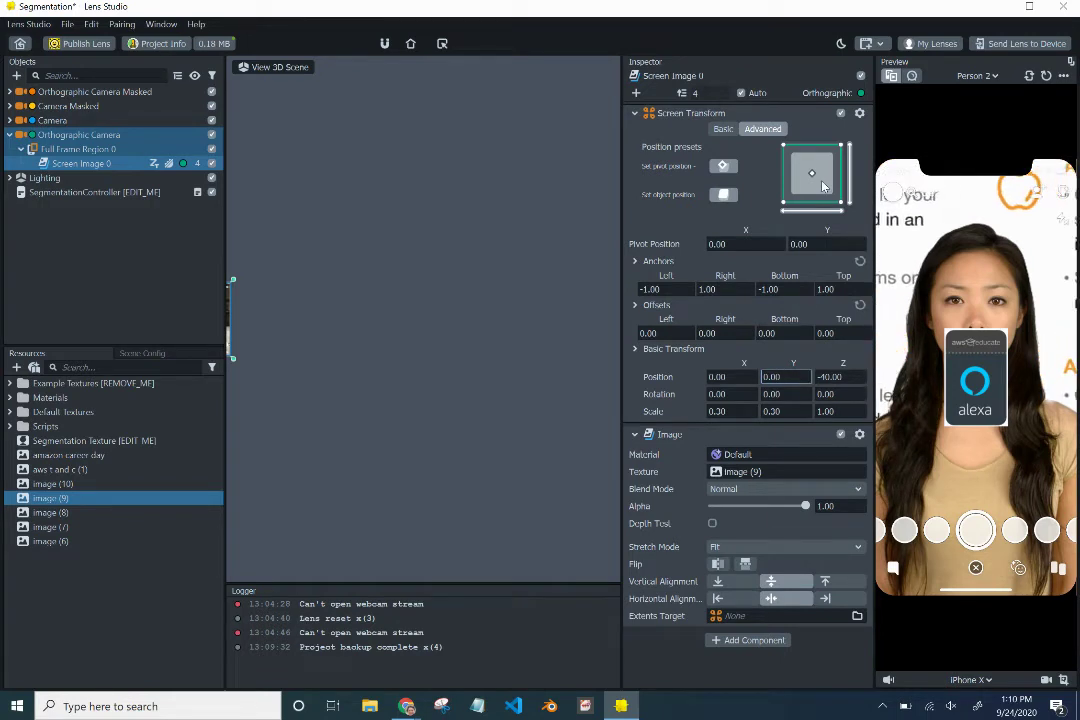
pyautogui.click(723, 129)
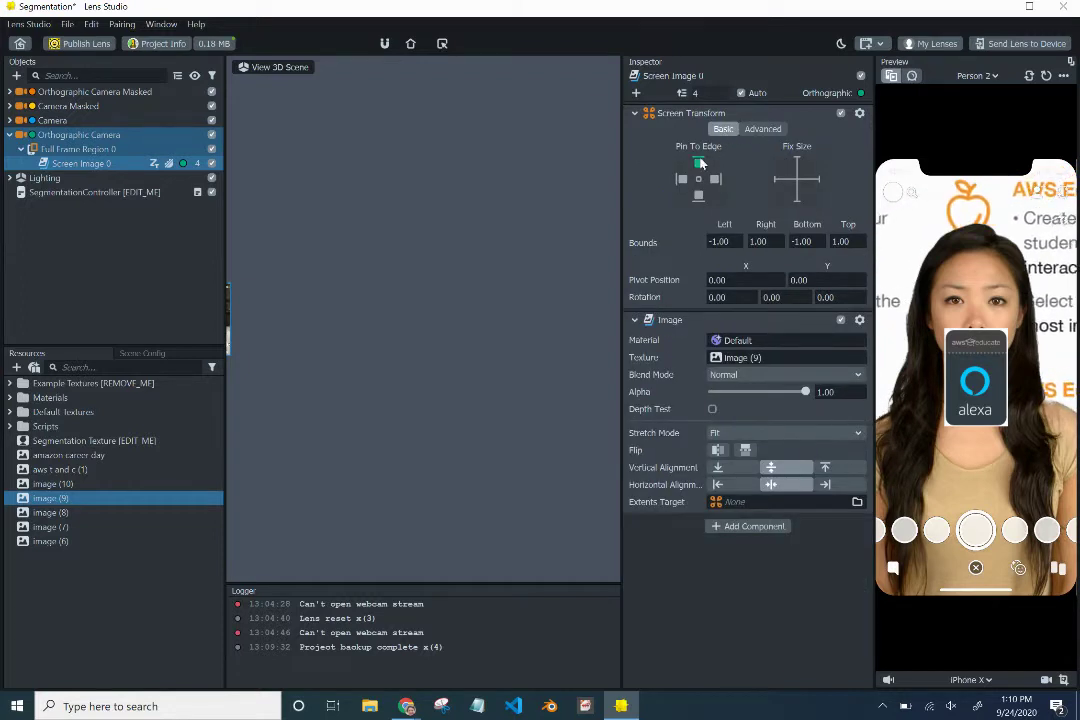
pyautogui.click(699, 163)
pyautogui.click(699, 163)
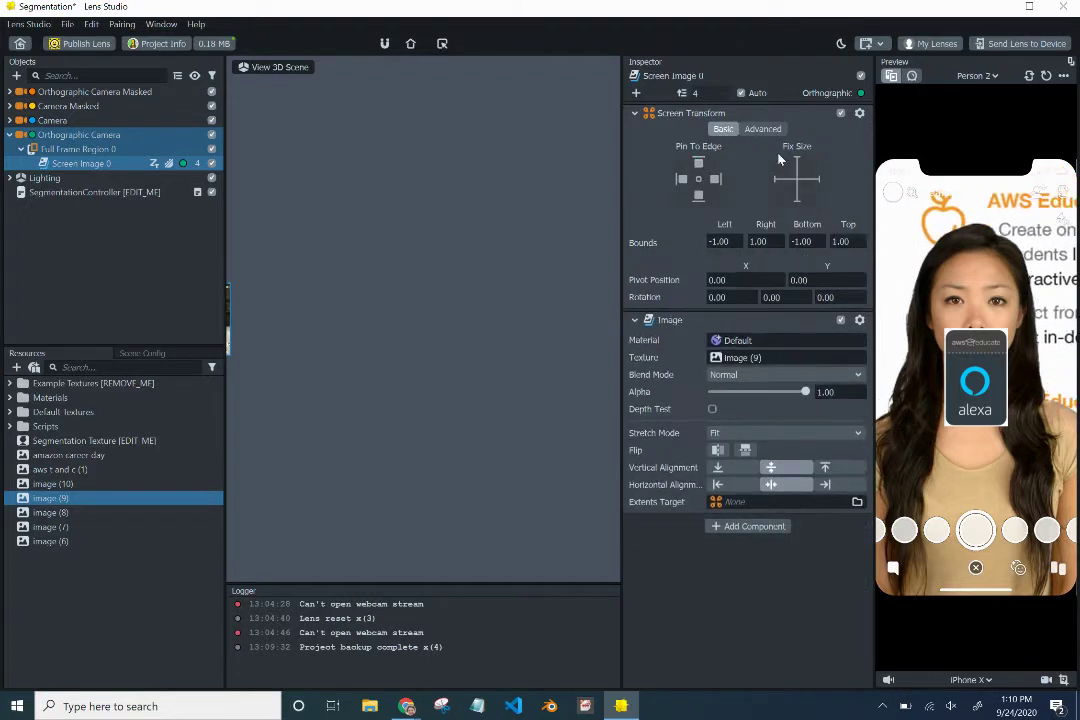
pyautogui.click(797, 162)
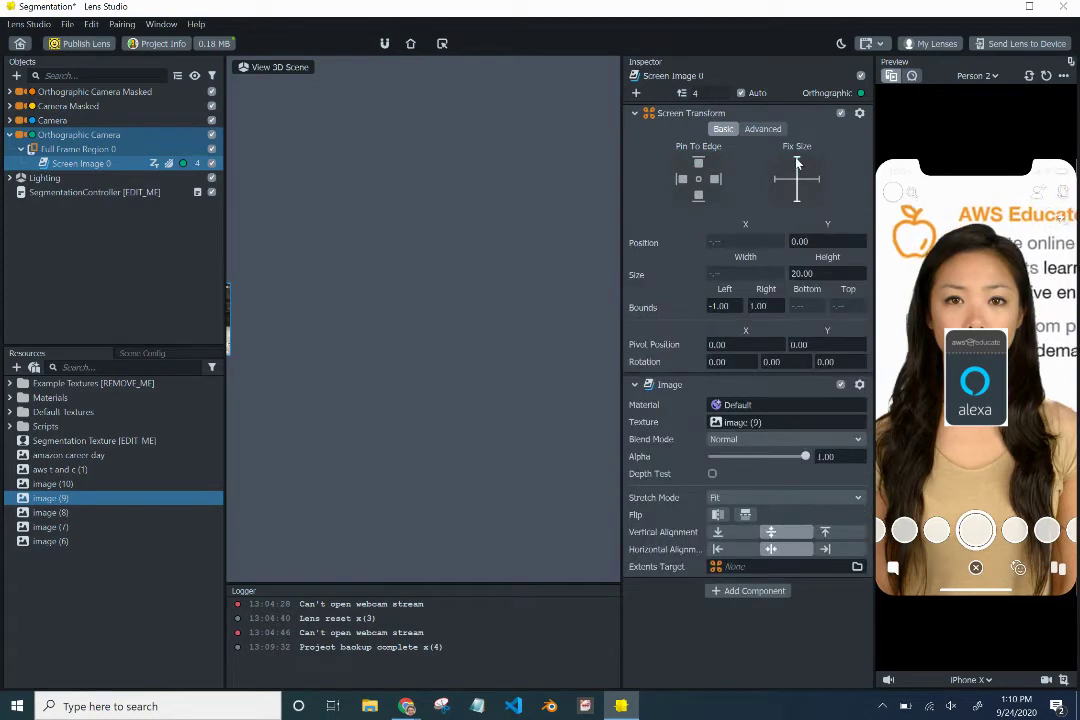
pyautogui.click(797, 162)
pyautogui.click(763, 129)
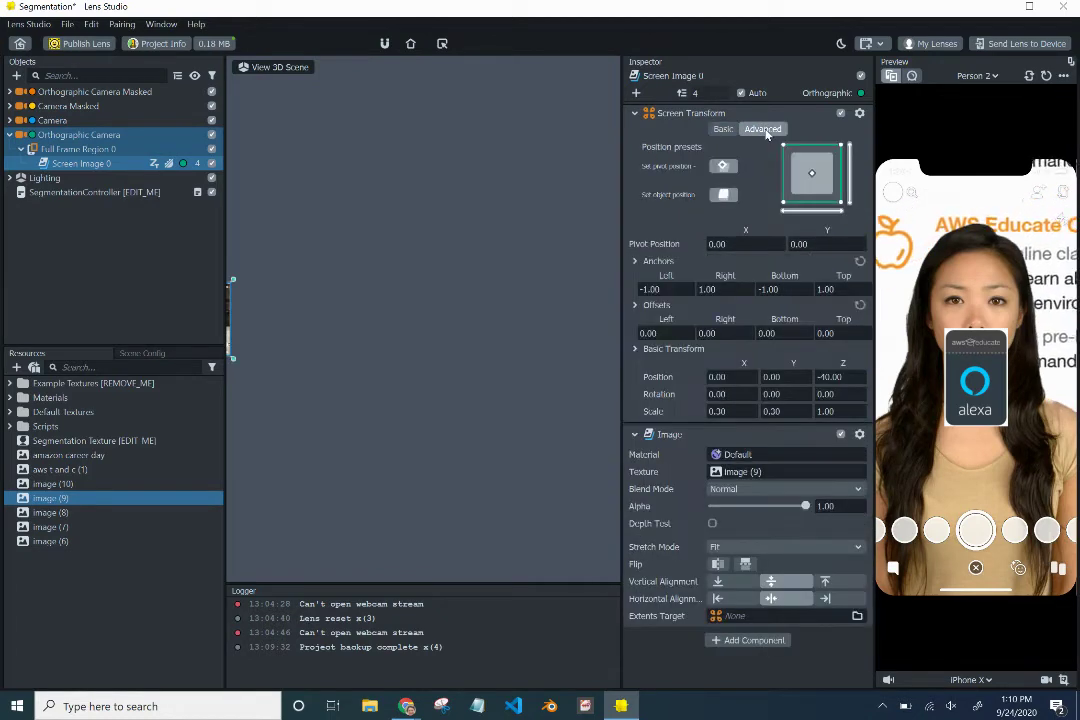
pyautogui.doubleClick(118, 163)
pyautogui.click(89, 208)
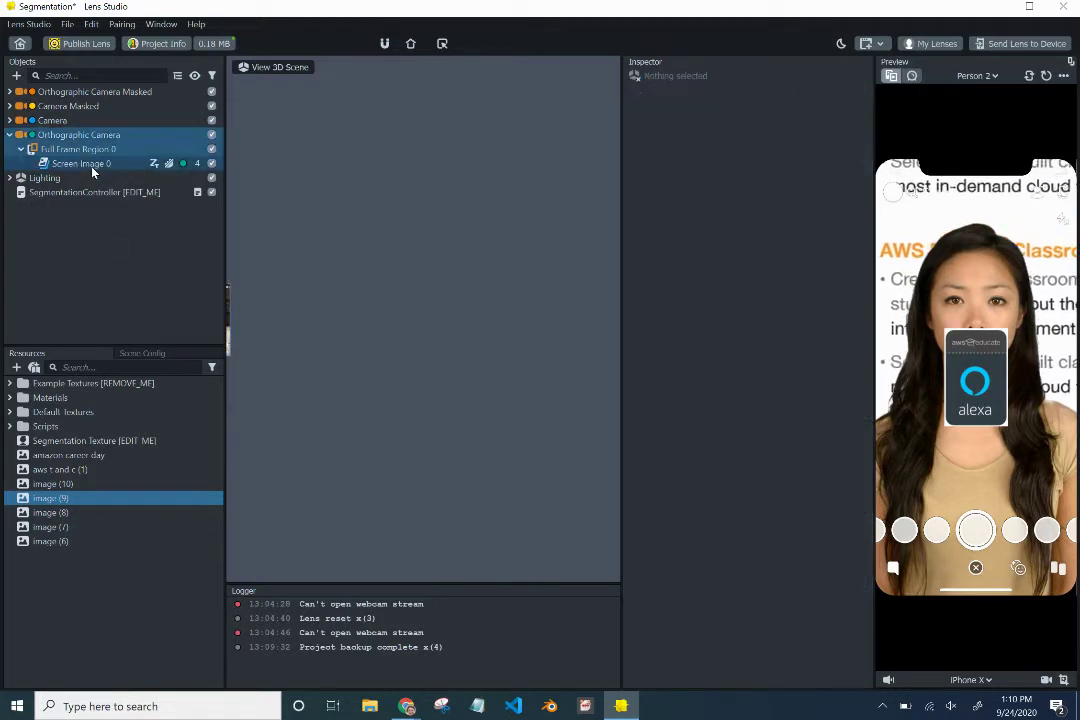
pyautogui.click(90, 166)
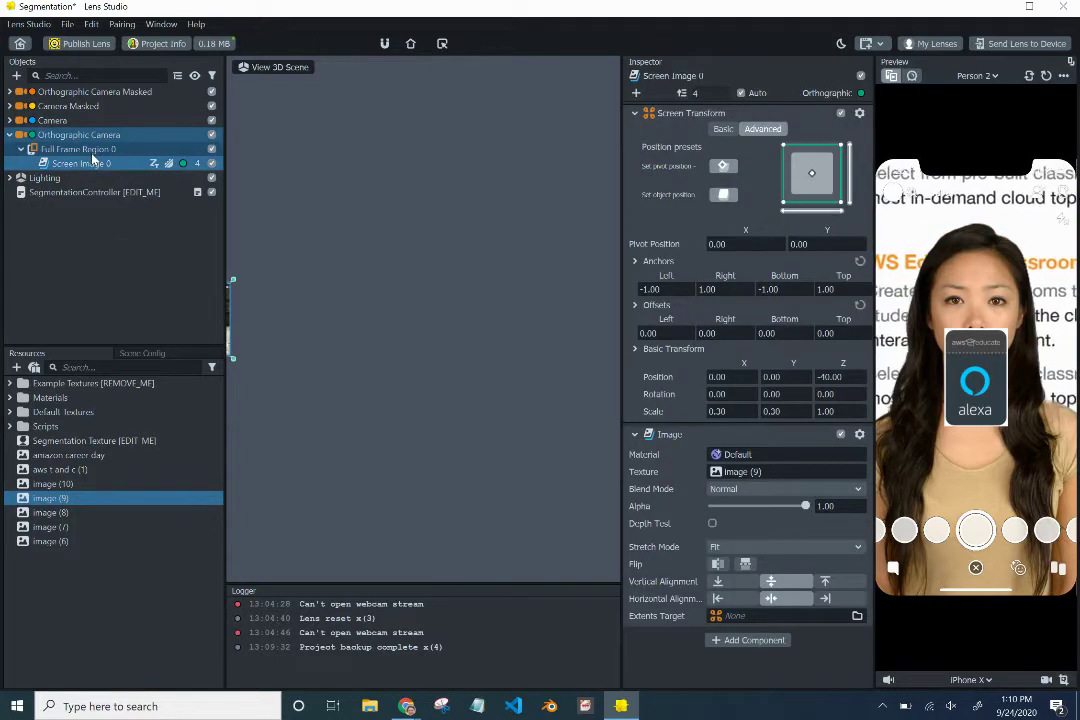
pyautogui.click(92, 152)
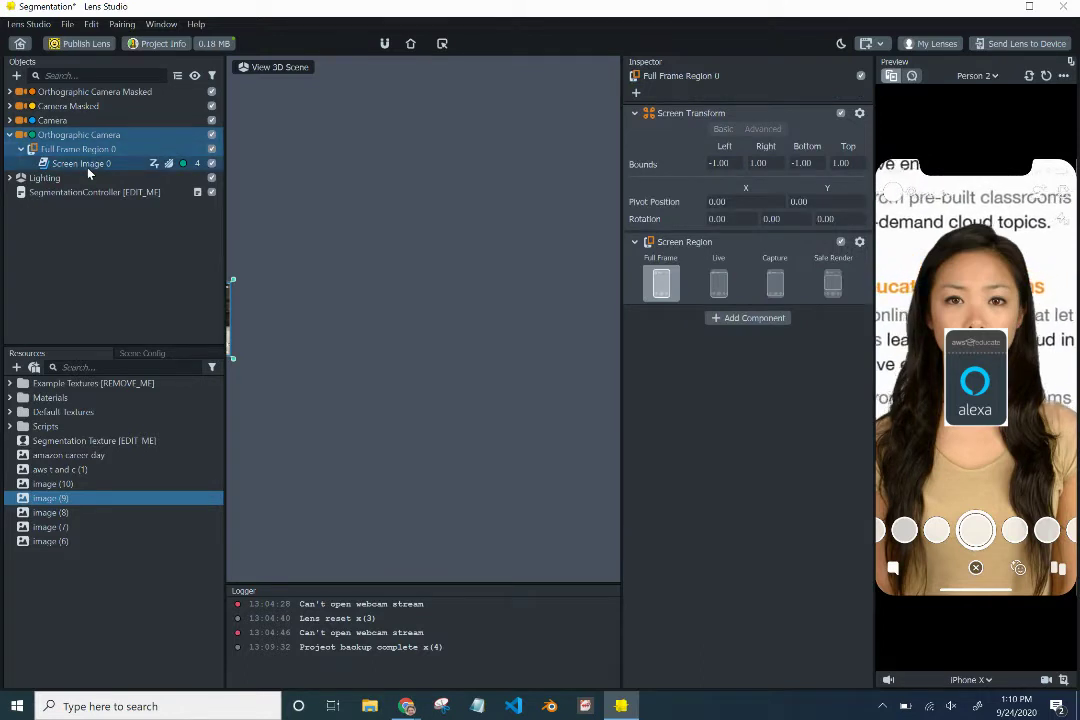
# - Move the screen image upward by raising its Top offset to 4.00
pyautogui.click(88, 170)
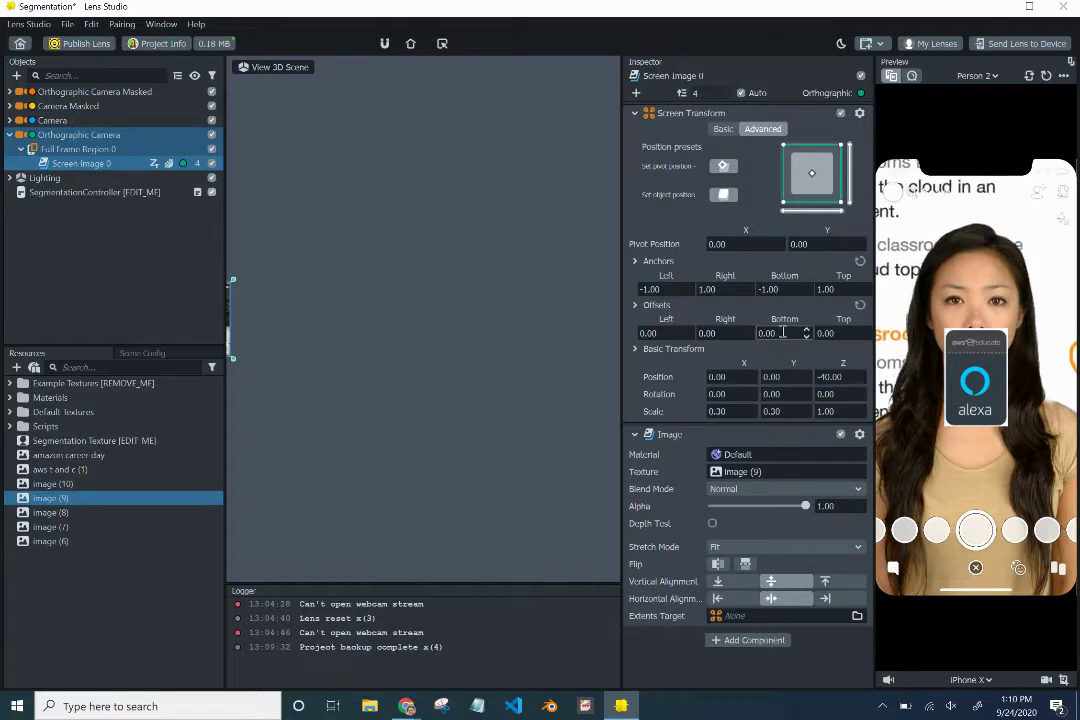
pyautogui.click(865, 333)
pyautogui.click(865, 333)
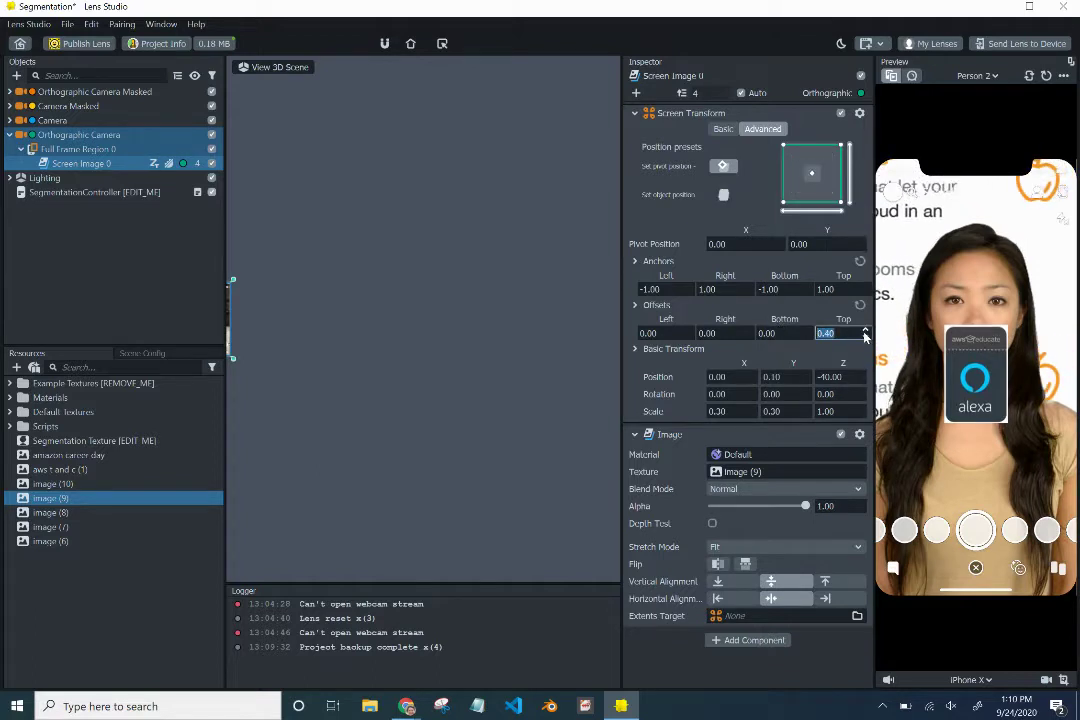
pyautogui.click(865, 332)
pyautogui.click(865, 332)
pyautogui.click(865, 332)
pyautogui.click(865, 332)
pyautogui.click(865, 332)
pyautogui.click(865, 332)
pyautogui.click(865, 332)
pyautogui.click(865, 332)
pyautogui.click(865, 333)
pyautogui.click(865, 333)
pyautogui.click(865, 333)
pyautogui.click(865, 333)
pyautogui.click(865, 333)
pyautogui.click(865, 333)
pyautogui.click(865, 333)
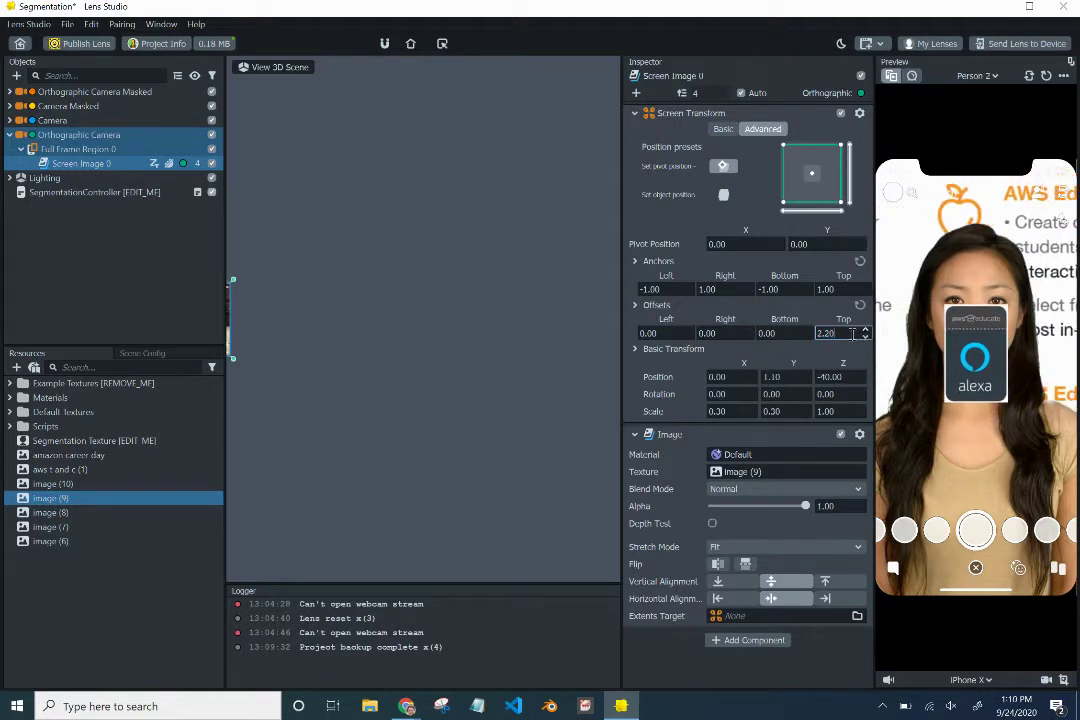
pyautogui.press('Tab')
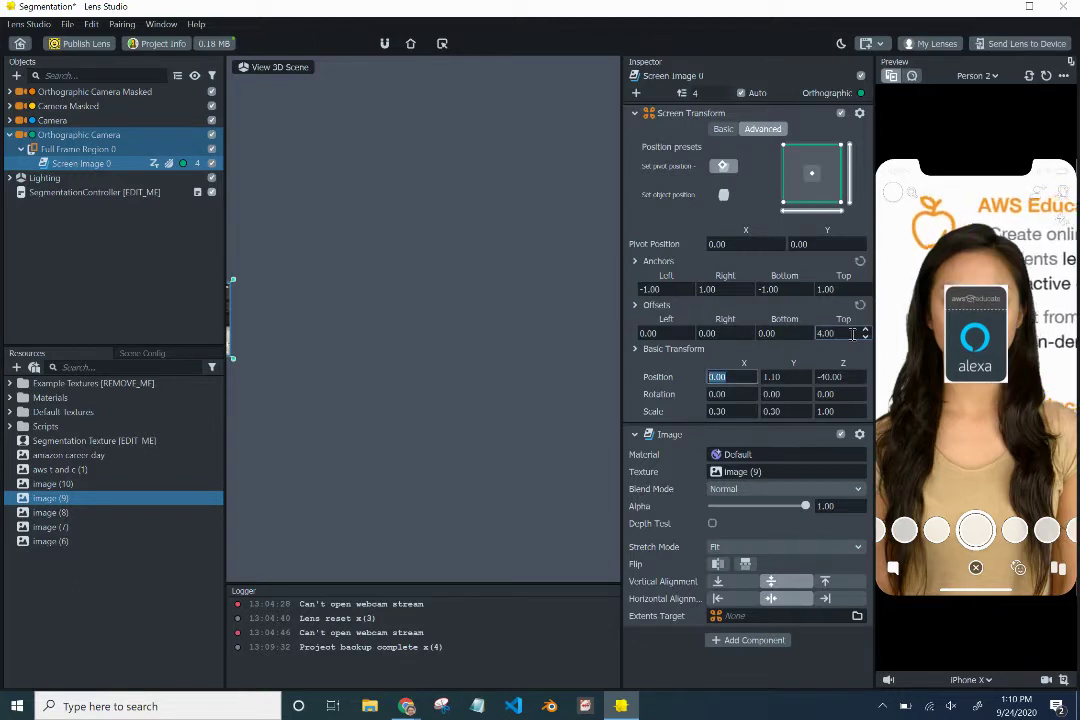
# - Try Top offsets of 10.00 and 15.00 for the screen image and settle on 14.00
pyautogui.click(852, 333)
pyautogui.write('10')
pyautogui.press('Tab')
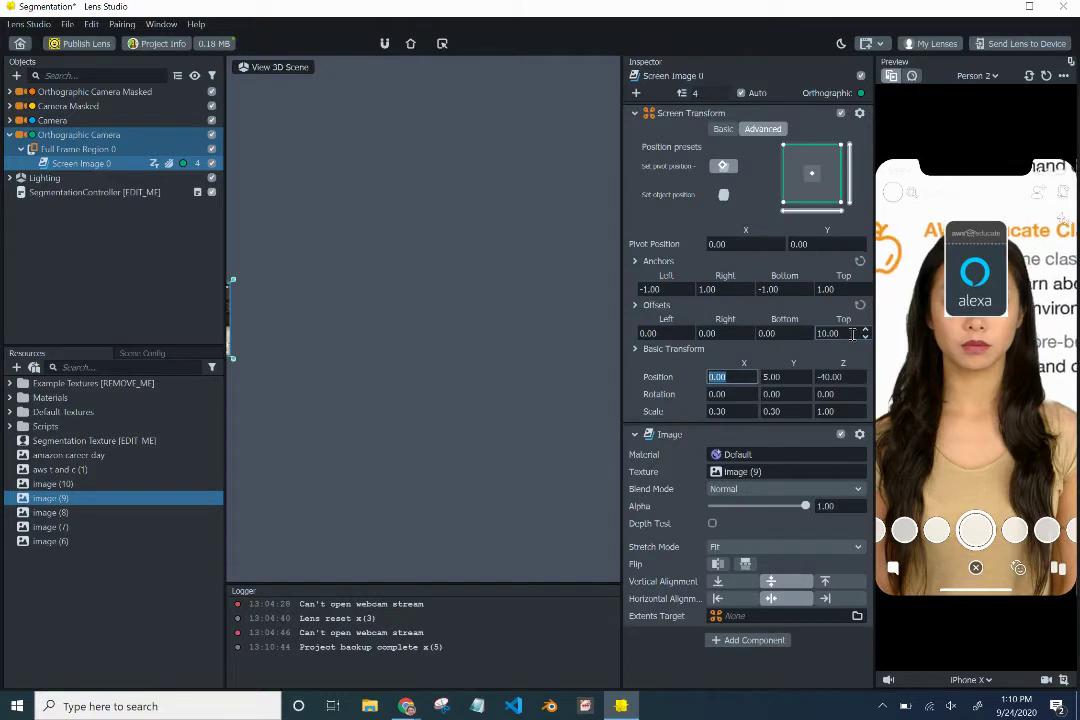
pyautogui.click(852, 333)
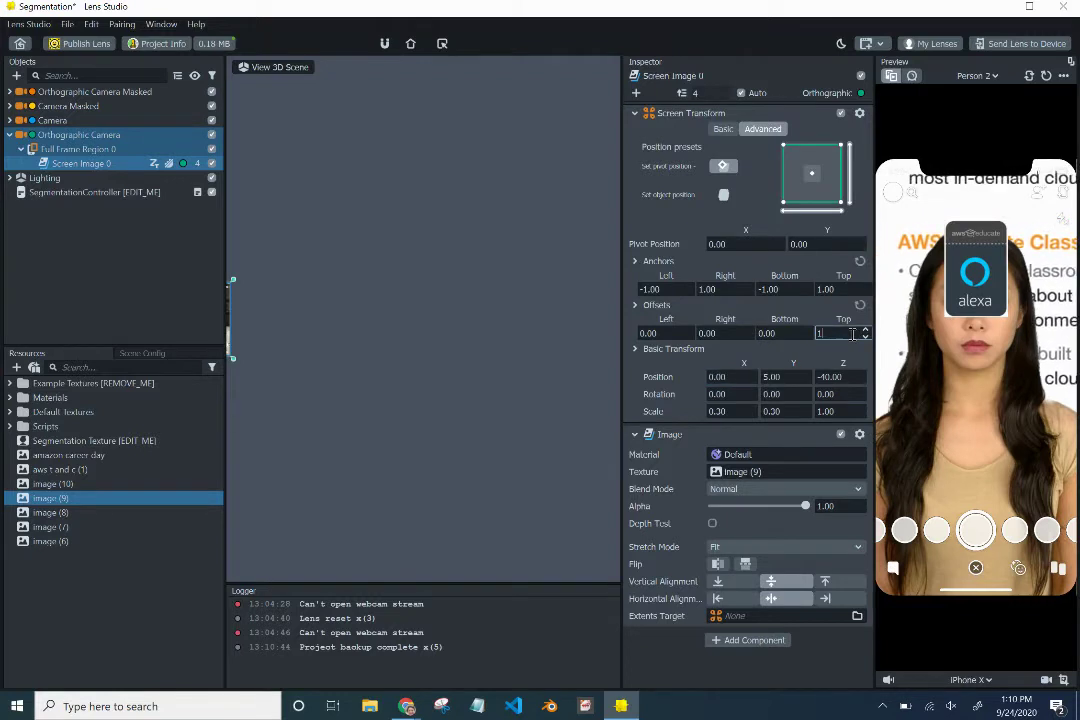
pyautogui.write('15')
pyautogui.press('Tab')
pyautogui.click(852, 333)
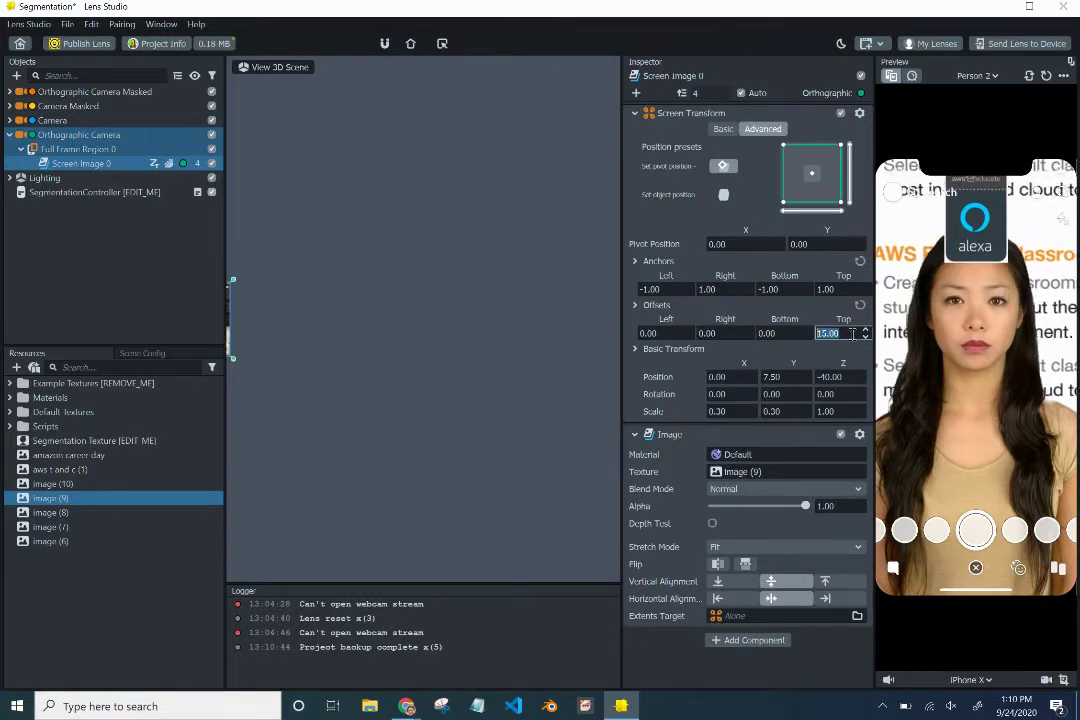
pyautogui.write('14')
pyautogui.press('Tab')
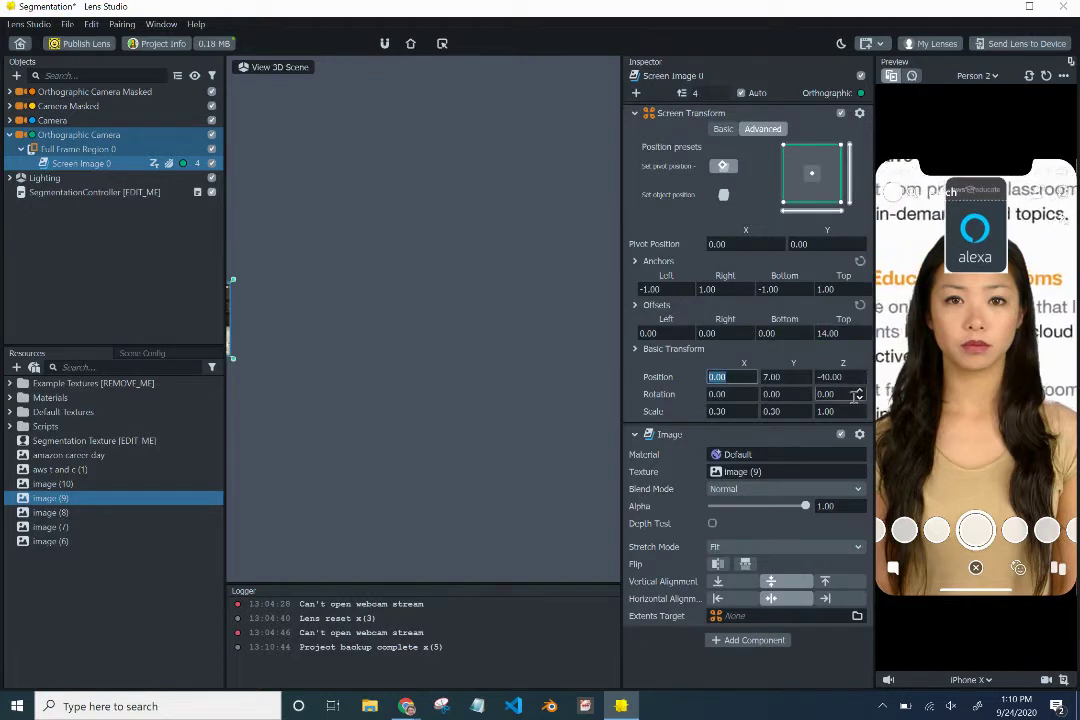
# - Reset the screen image's placement with an object position preset, returning its Top offset to 0.00
pyautogui.click(822, 662)
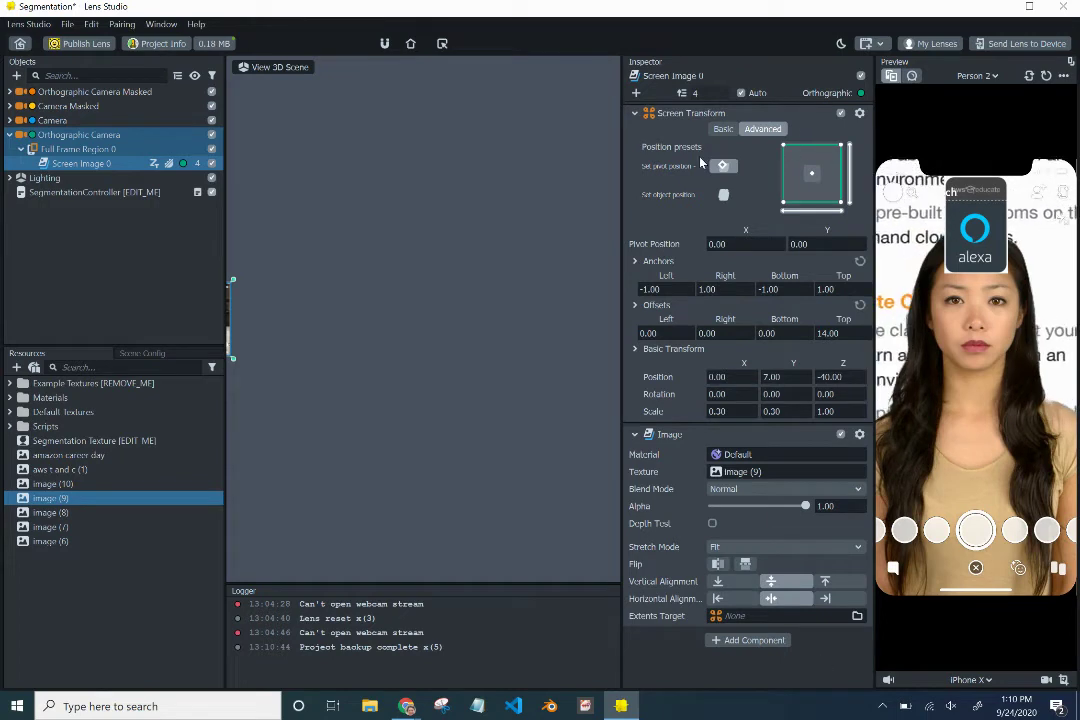
pyautogui.click(724, 195)
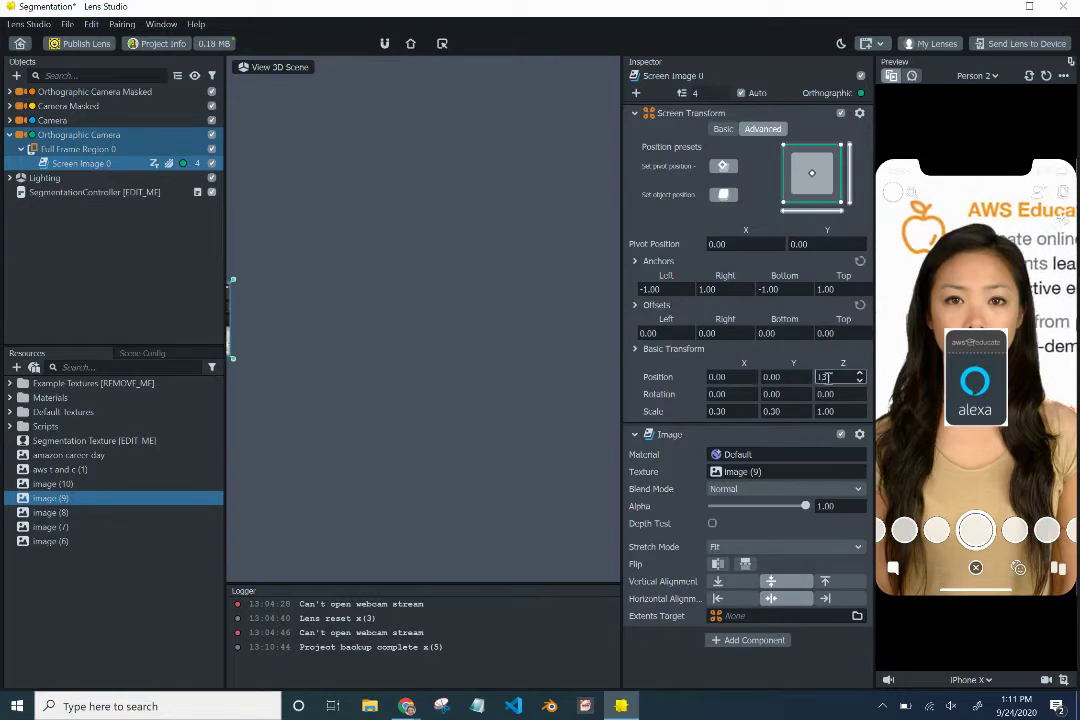
# - Try a Z position of 13 for the Alexa screen image
pyautogui.press('Tab')
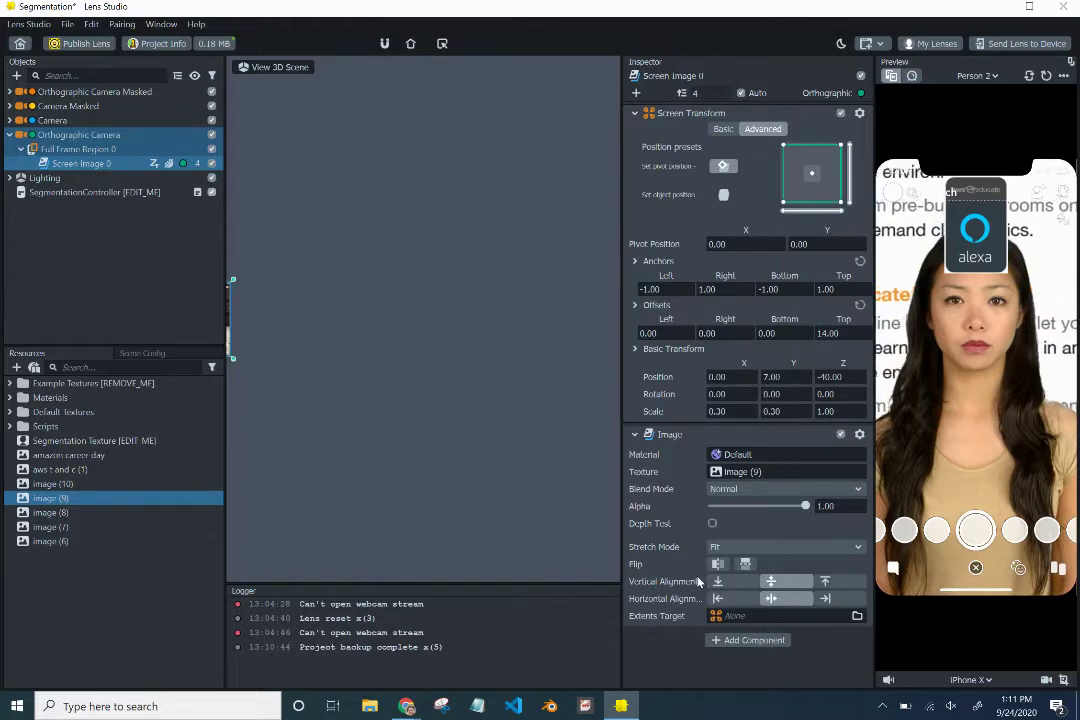
pyautogui.click(91, 150)
pyautogui.click(58, 240)
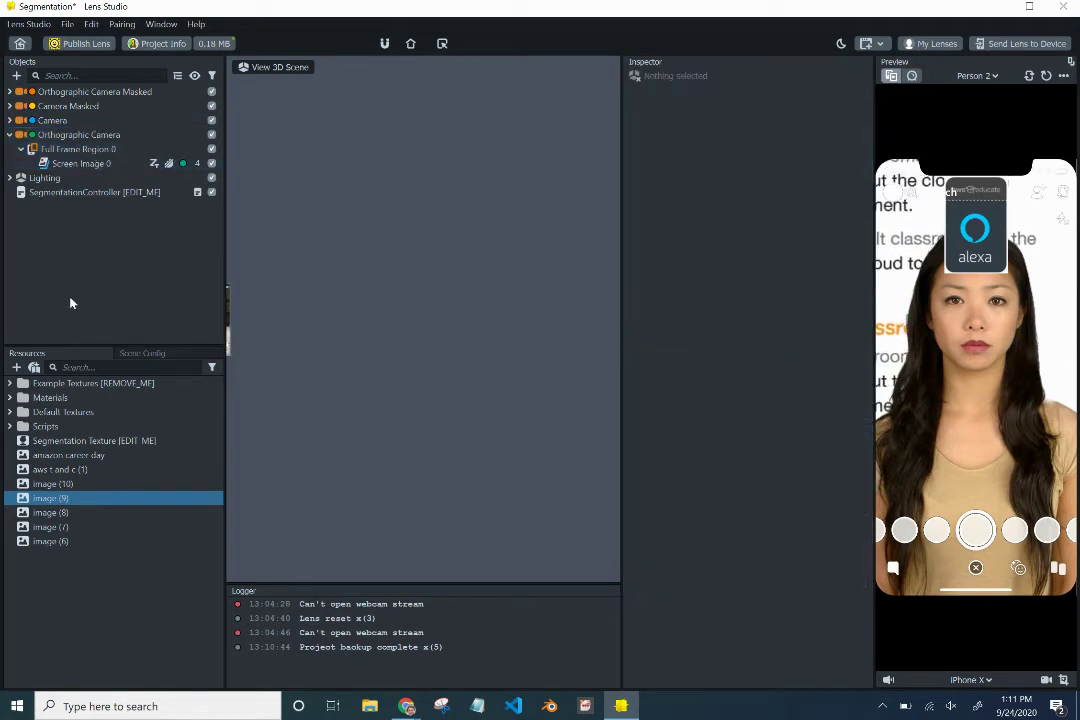
pyautogui.click(69, 150)
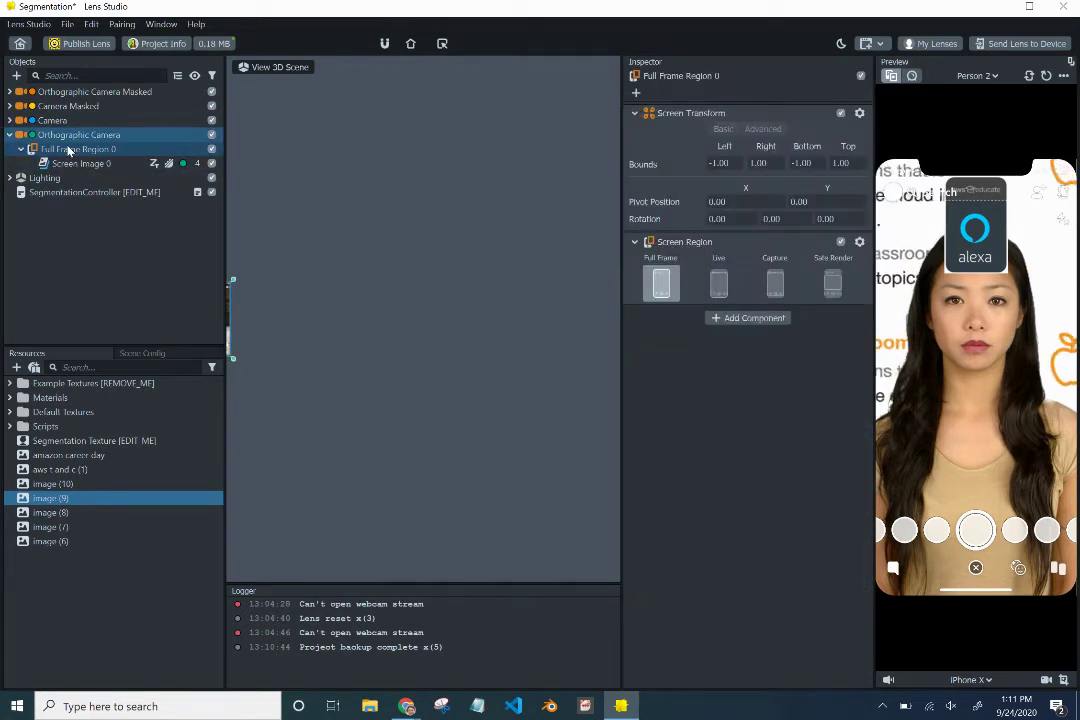
pyautogui.click(68, 205)
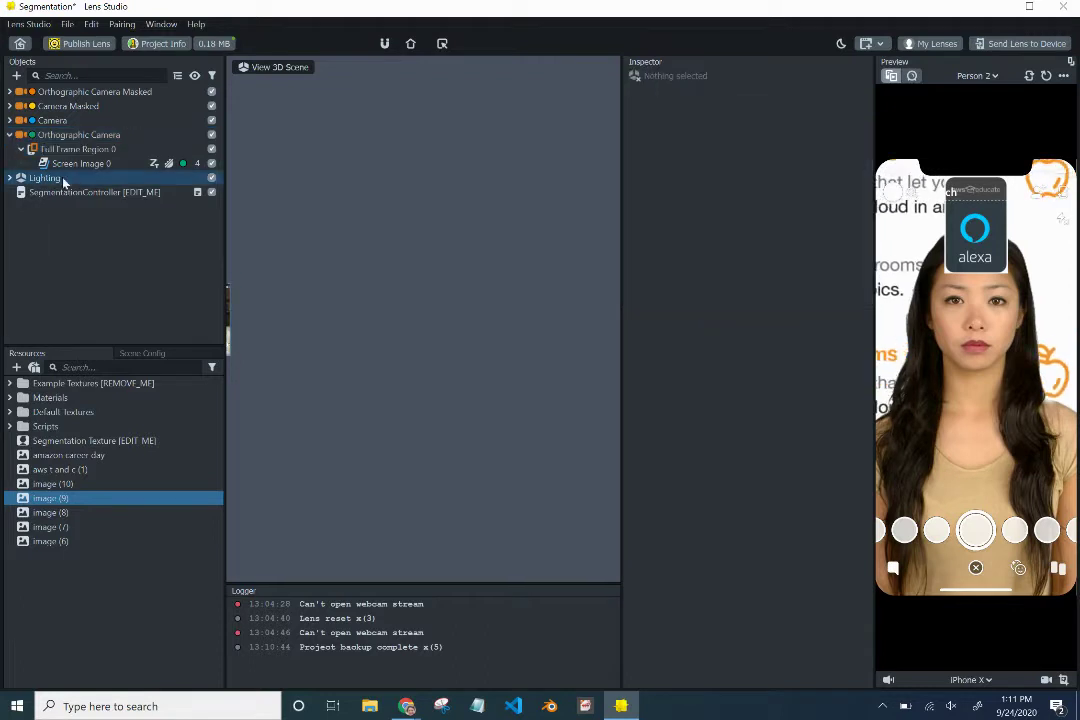
pyautogui.click(60, 154)
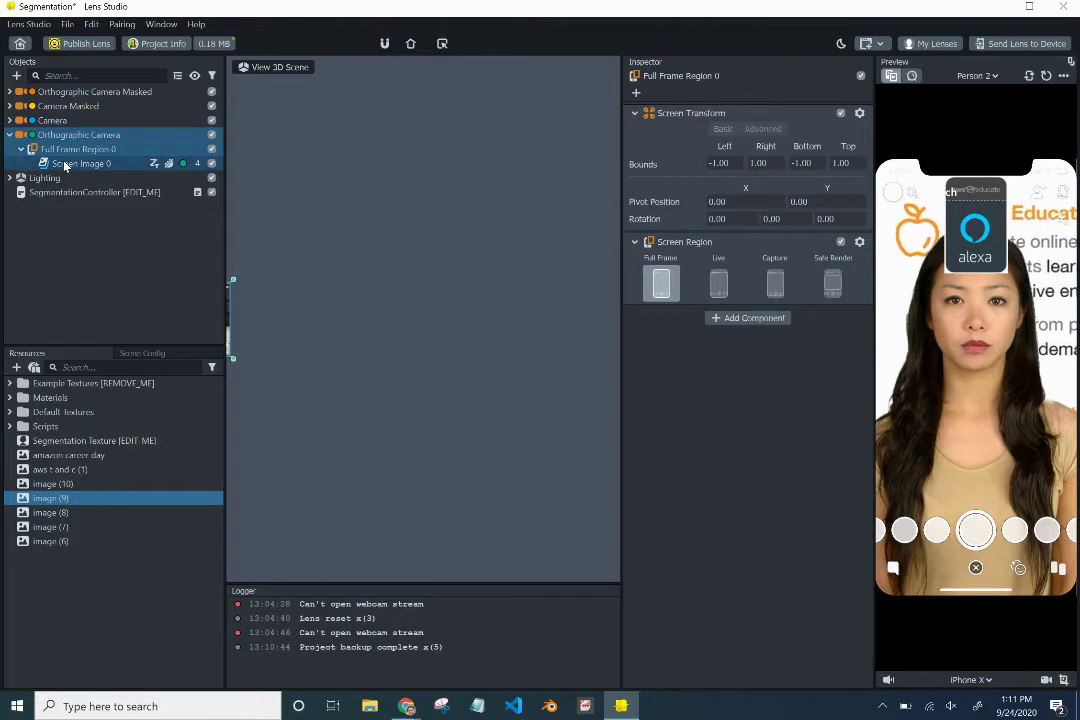
pyautogui.click(80, 163)
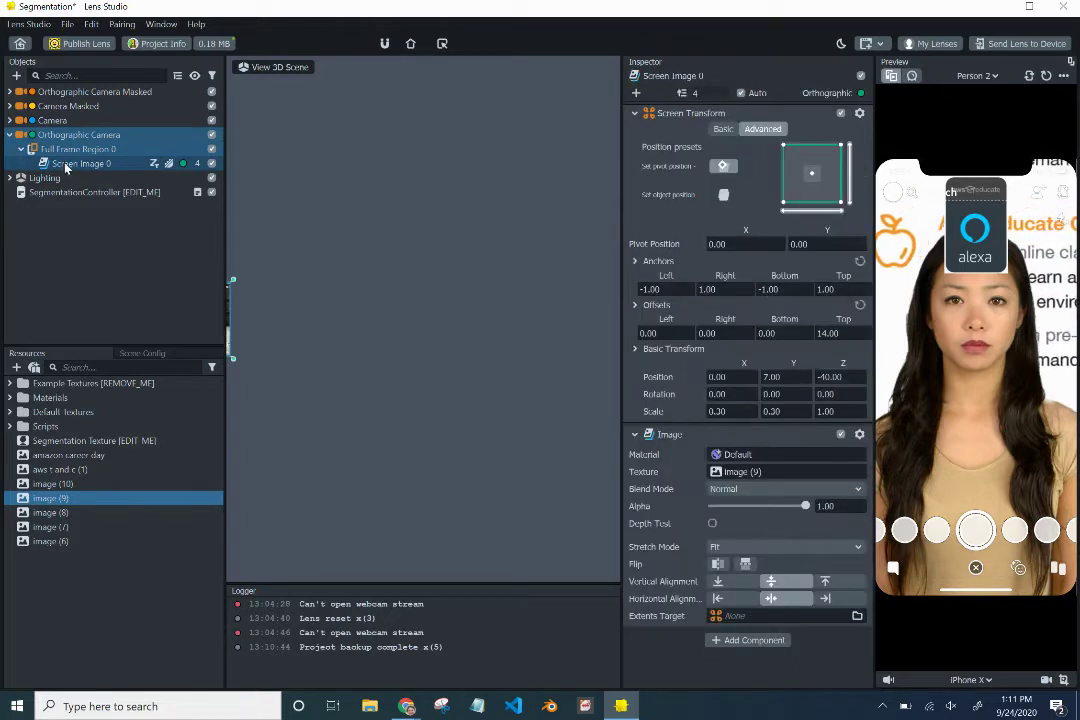
pyautogui.rightClick(65, 168)
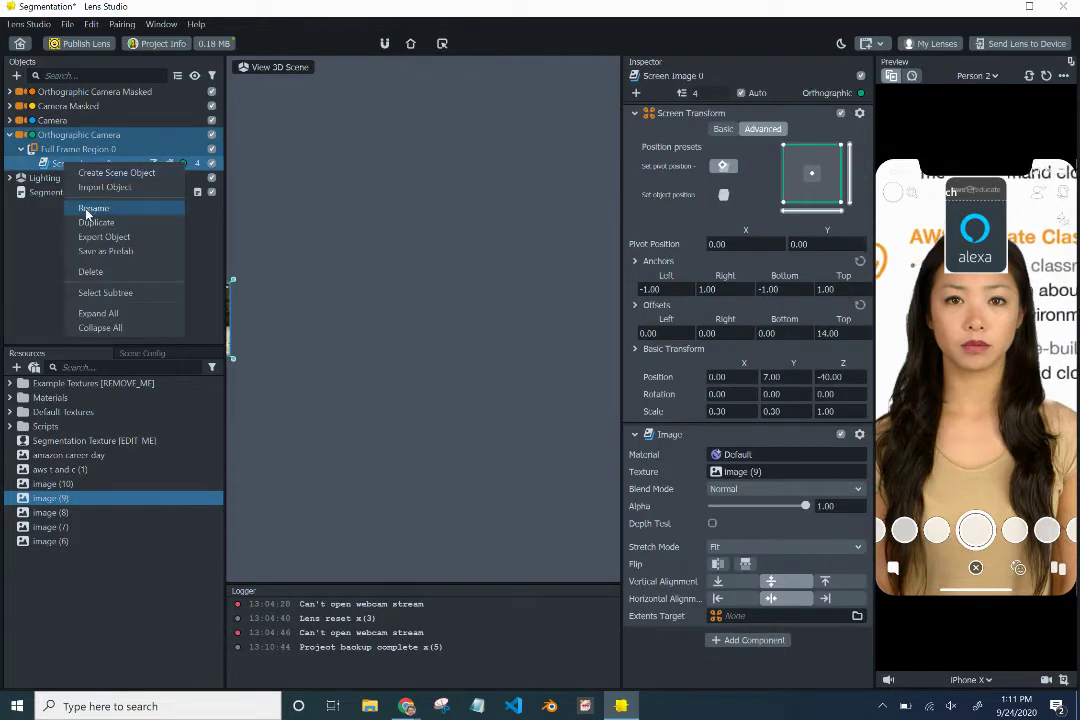
pyautogui.press('Escape')
pyautogui.hotkey('ctrl', 'd')
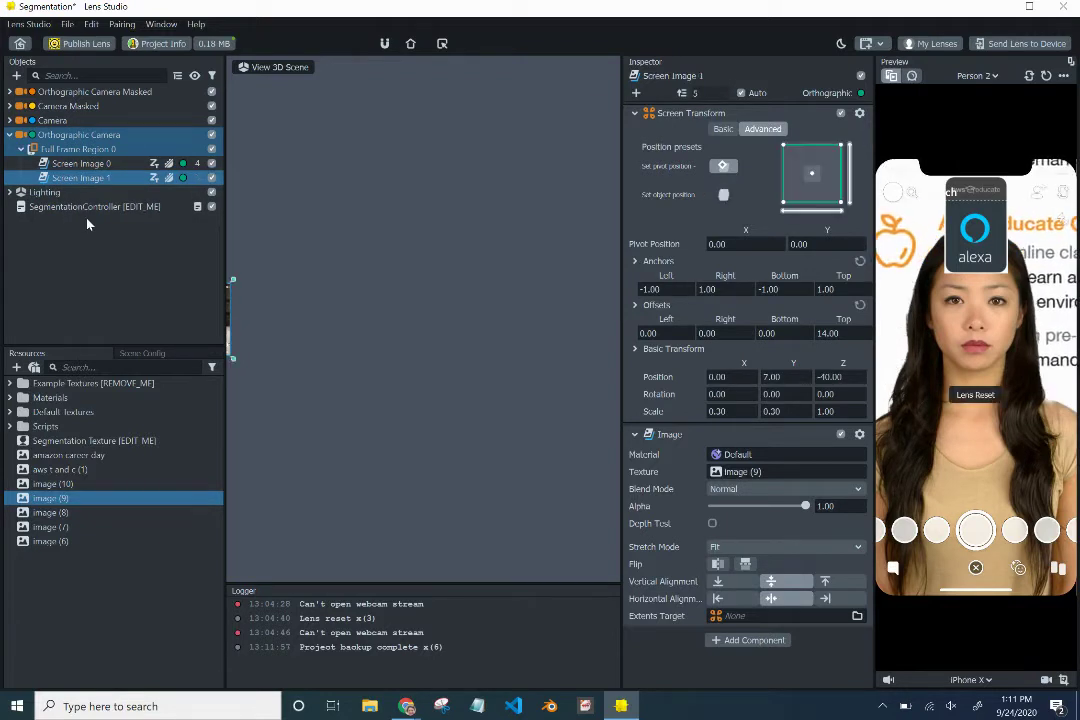
pyautogui.press('Delete')
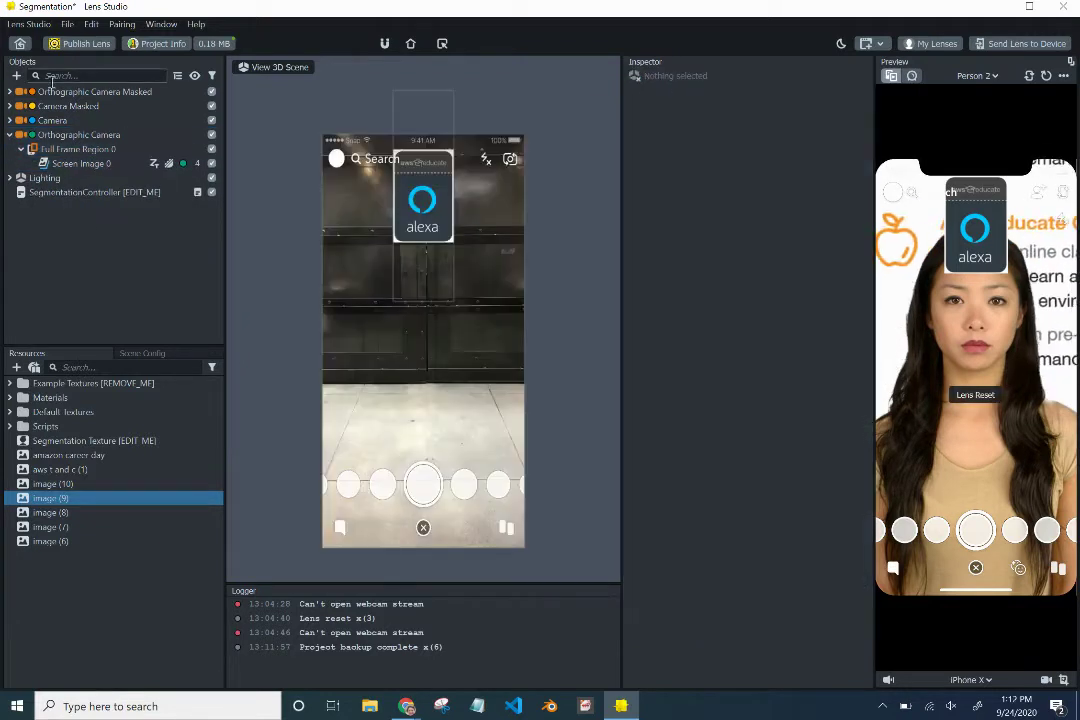
# - Duplicate the full frame region holding the Alexa image and expand the copy to show its screen image
pyautogui.click(57, 149)
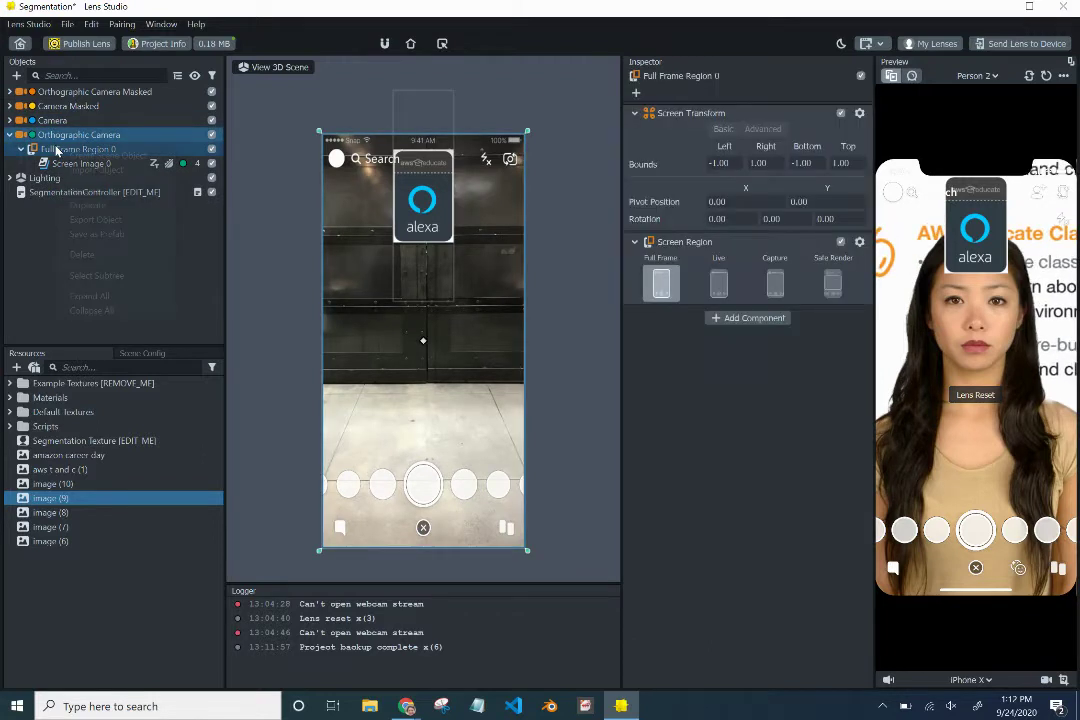
pyautogui.rightClick(57, 150)
pyautogui.click(85, 191)
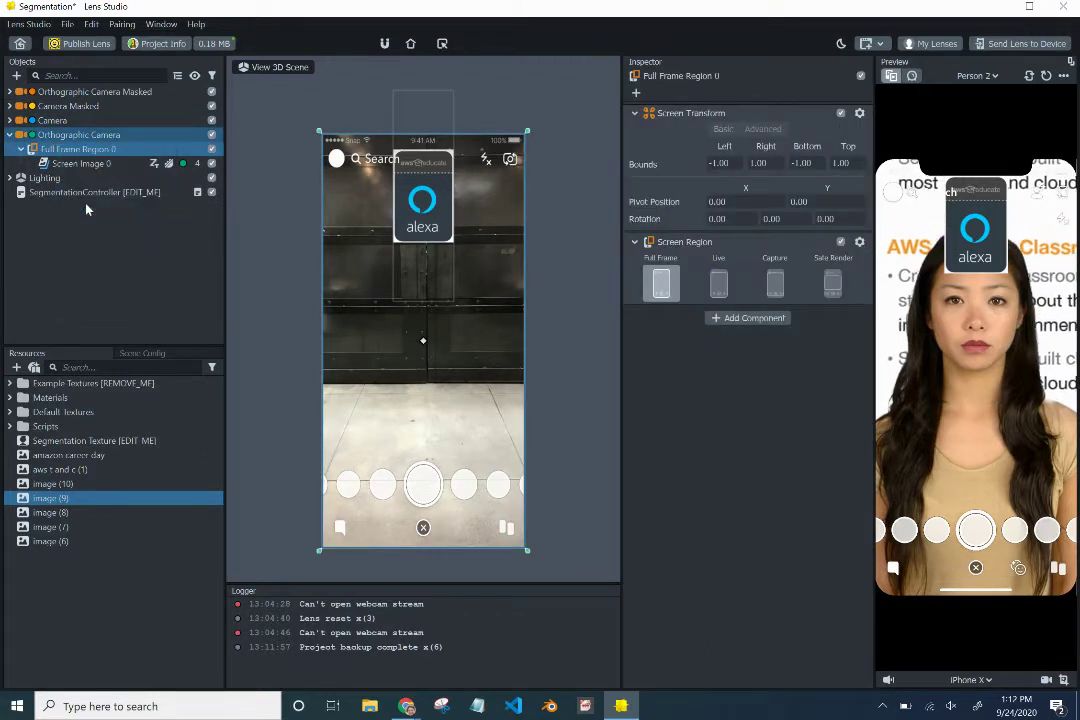
pyautogui.hotkey('ctrl', 'd')
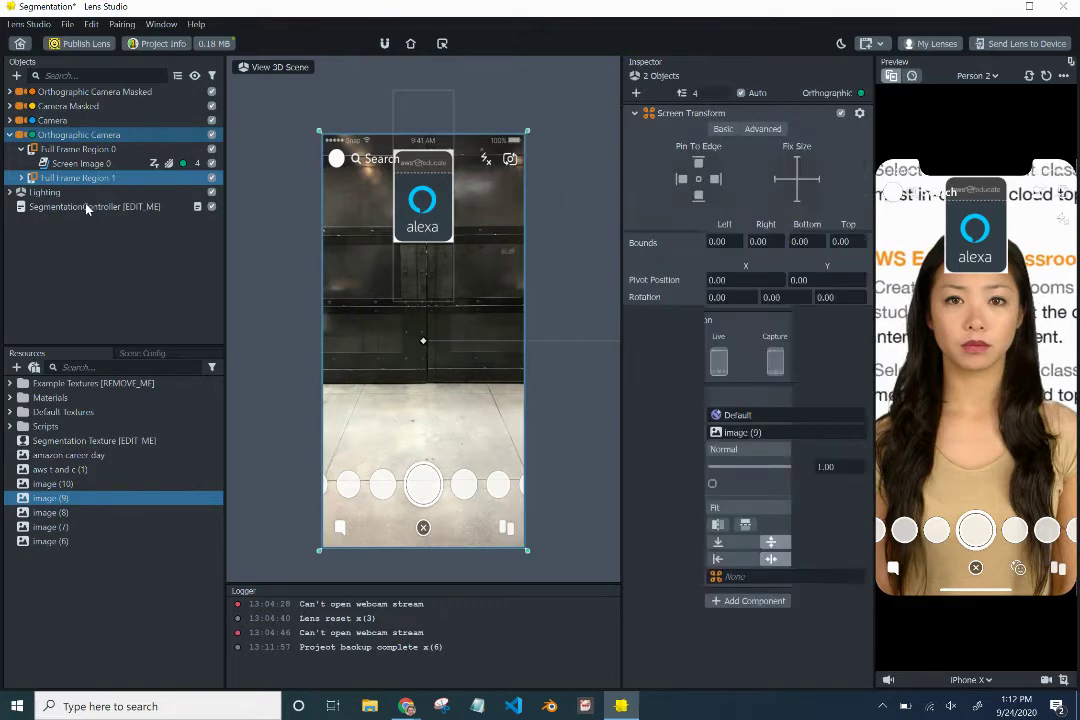
pyautogui.click(60, 178)
pyautogui.click(21, 177)
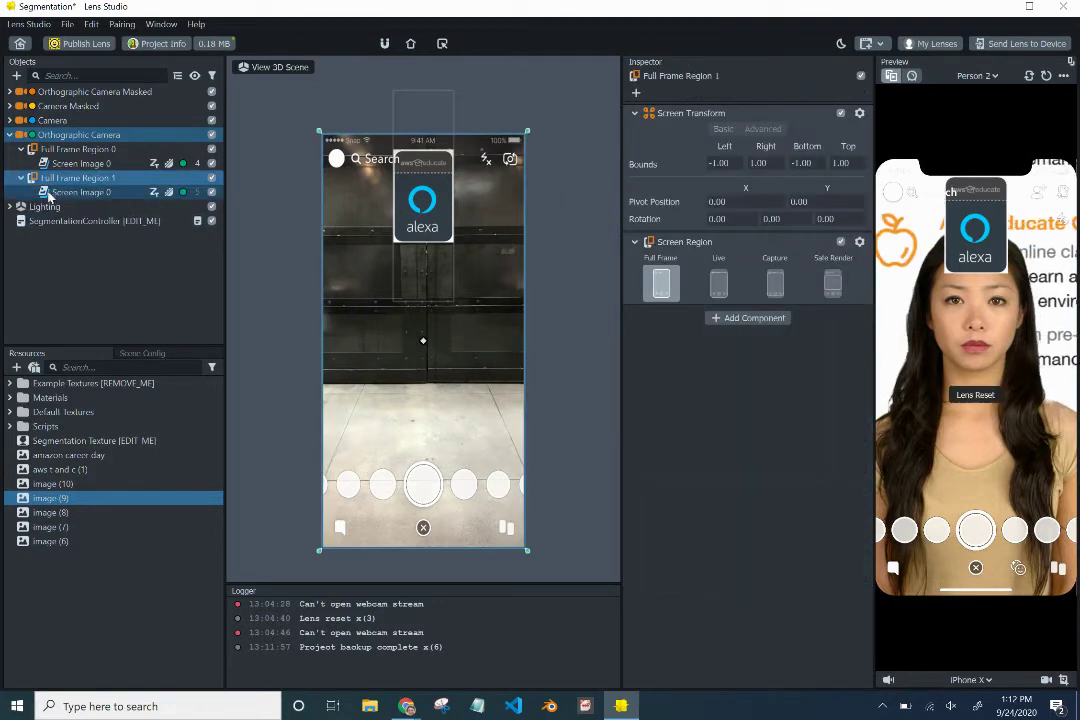
# - Give the duplicated region's screen image the image (8) texture and set its Top offset to 5.00
pyautogui.click(52, 194)
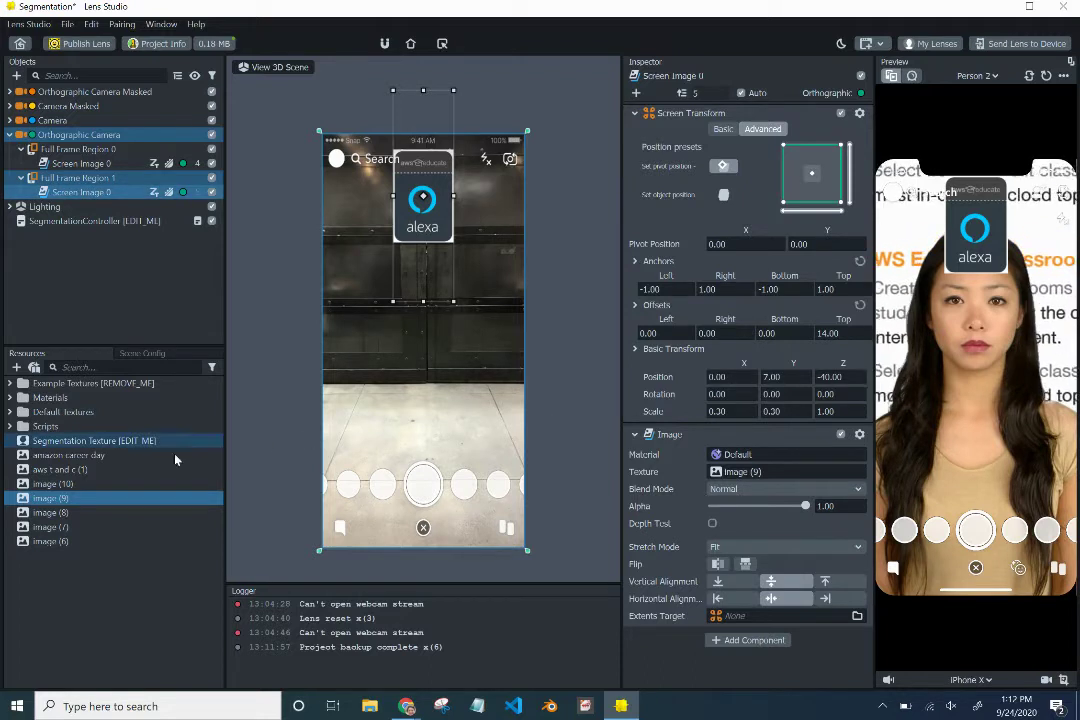
pyautogui.moveTo(67, 514); pyautogui.dragTo(745, 476)
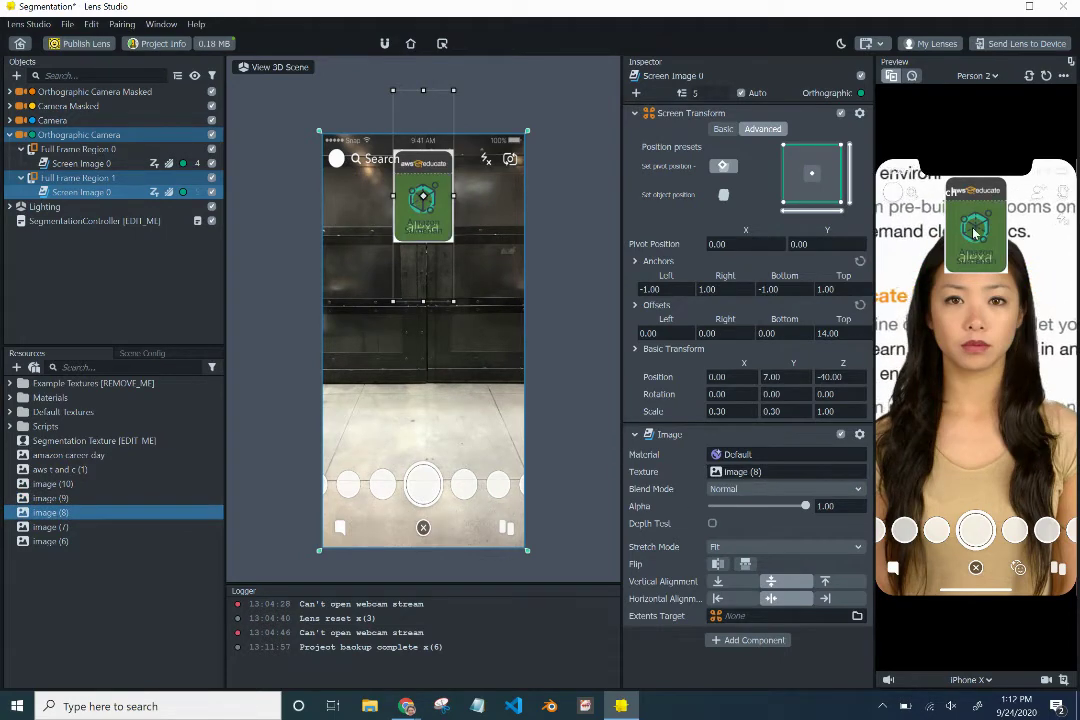
pyautogui.click(848, 334)
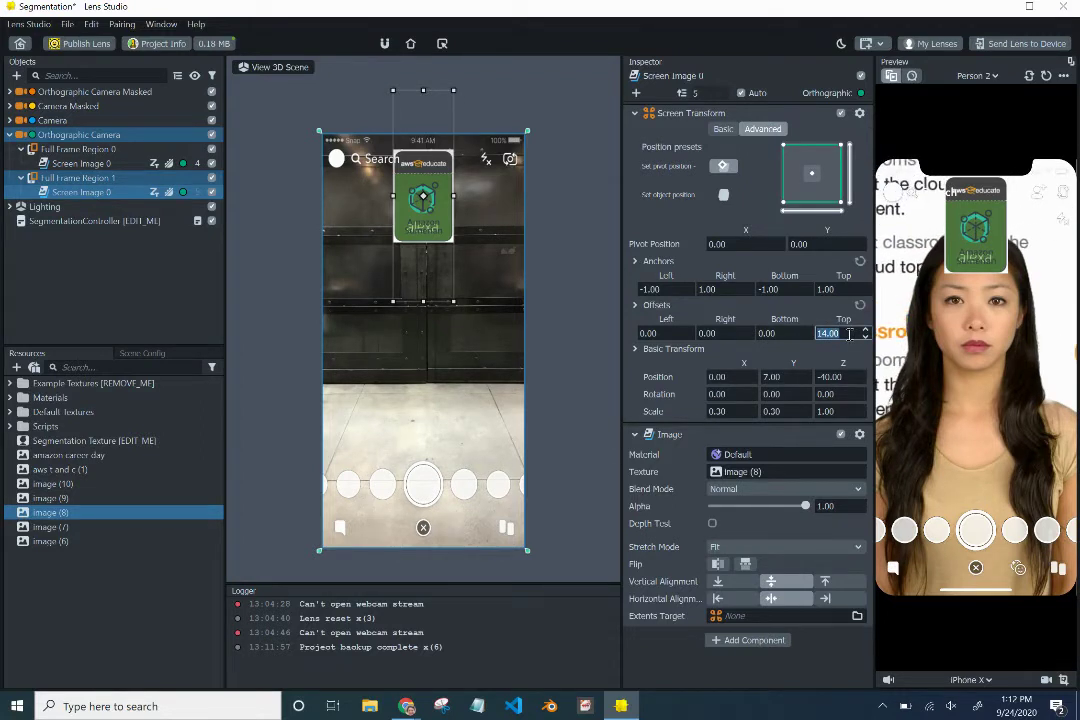
pyautogui.press('BackSpace')
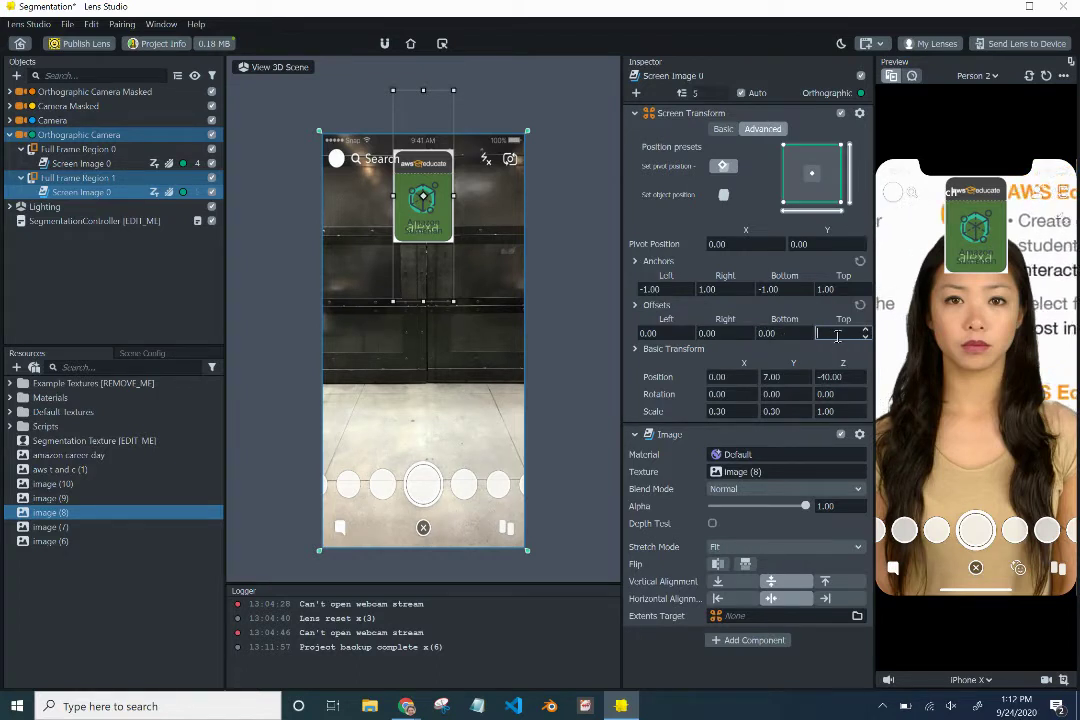
pyautogui.press('Tab')
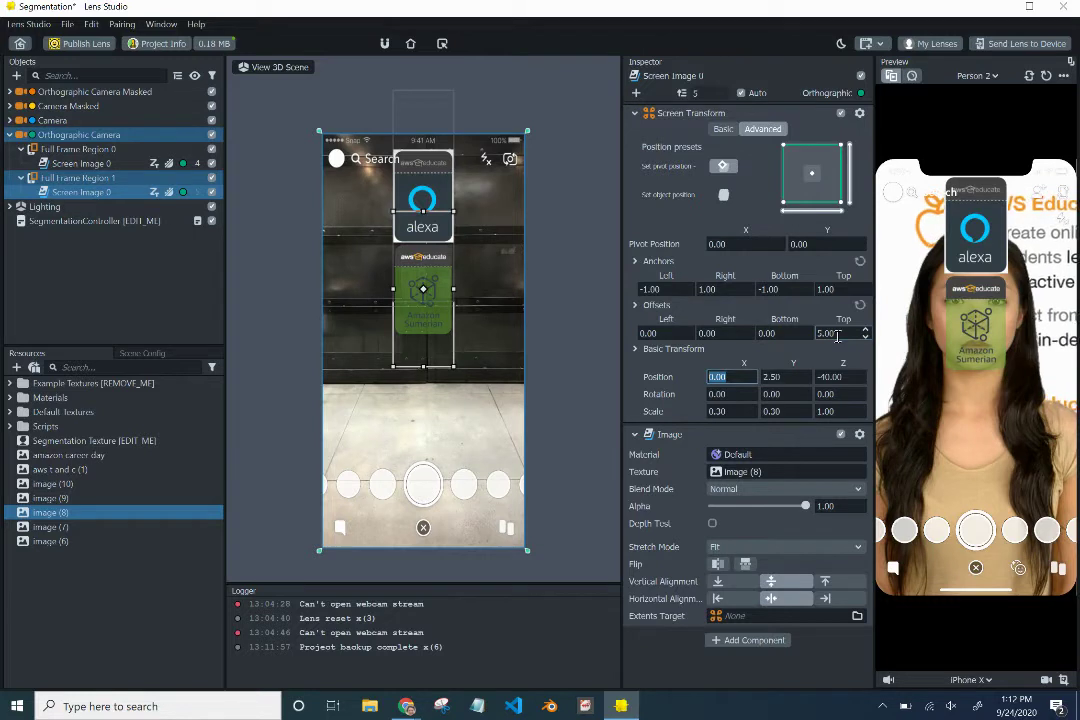
# - Raise the Amazon Sumerian image's Right offset to 0.90 and move it beside the face, to about X 3.02, Y 2.06
pyautogui.click(712, 333)
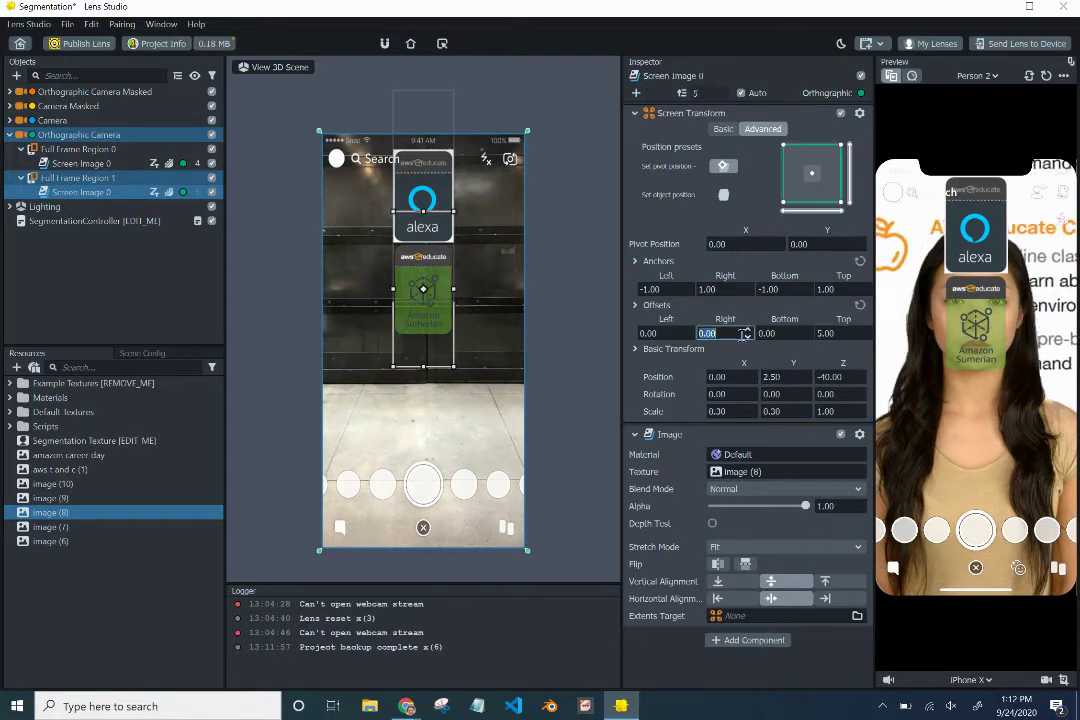
pyautogui.scroll(3, 750, 333)
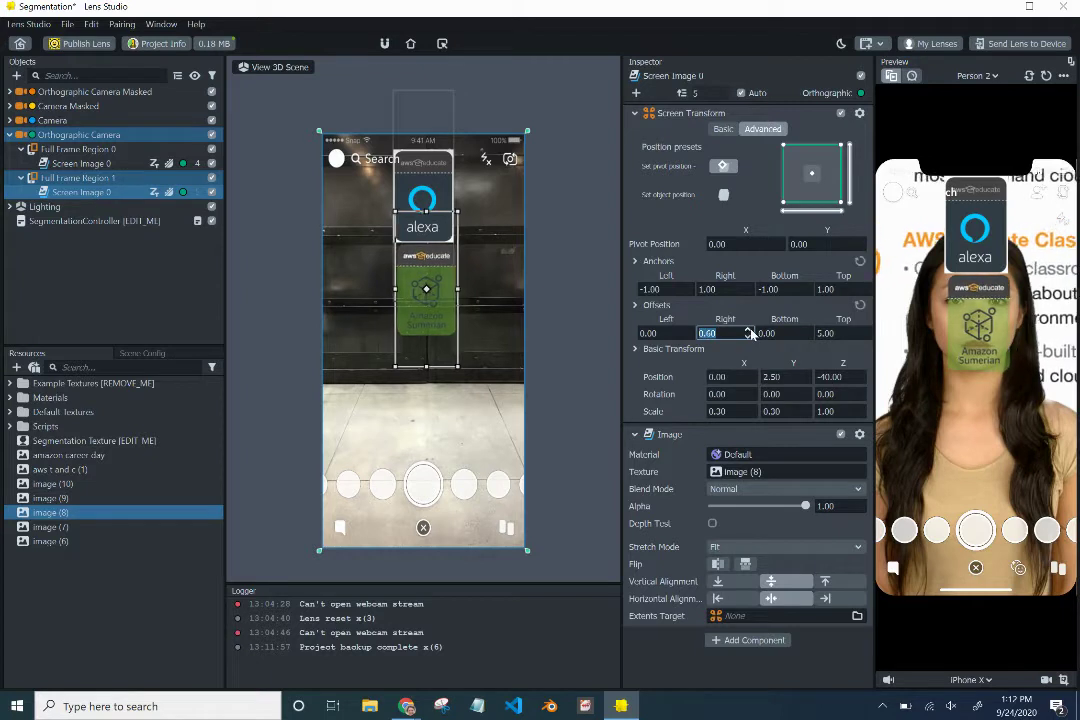
pyautogui.click(718, 333)
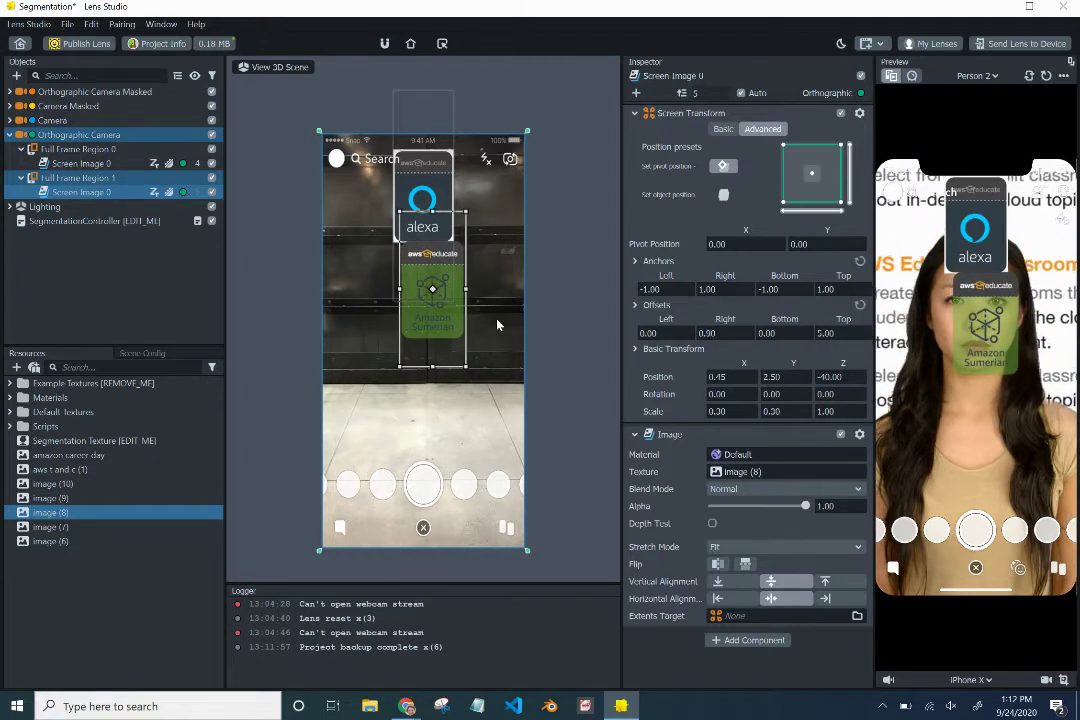
pyautogui.click(588, 340)
pyautogui.moveTo(445, 324); pyautogui.dragTo(497, 334)
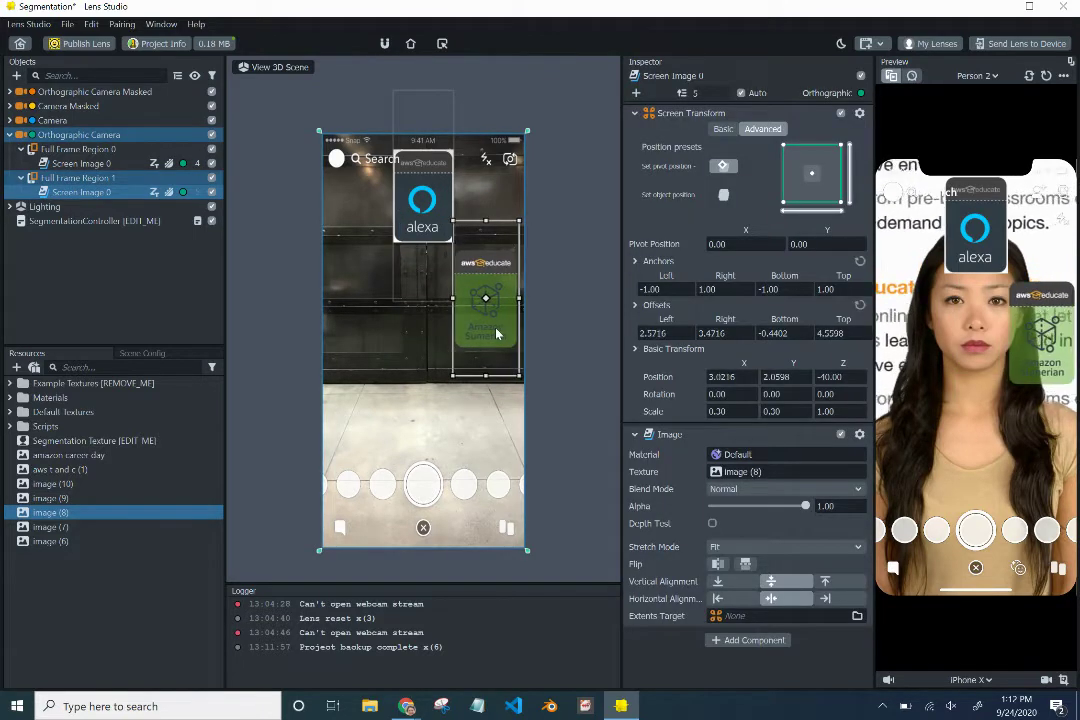
pyautogui.click(571, 337)
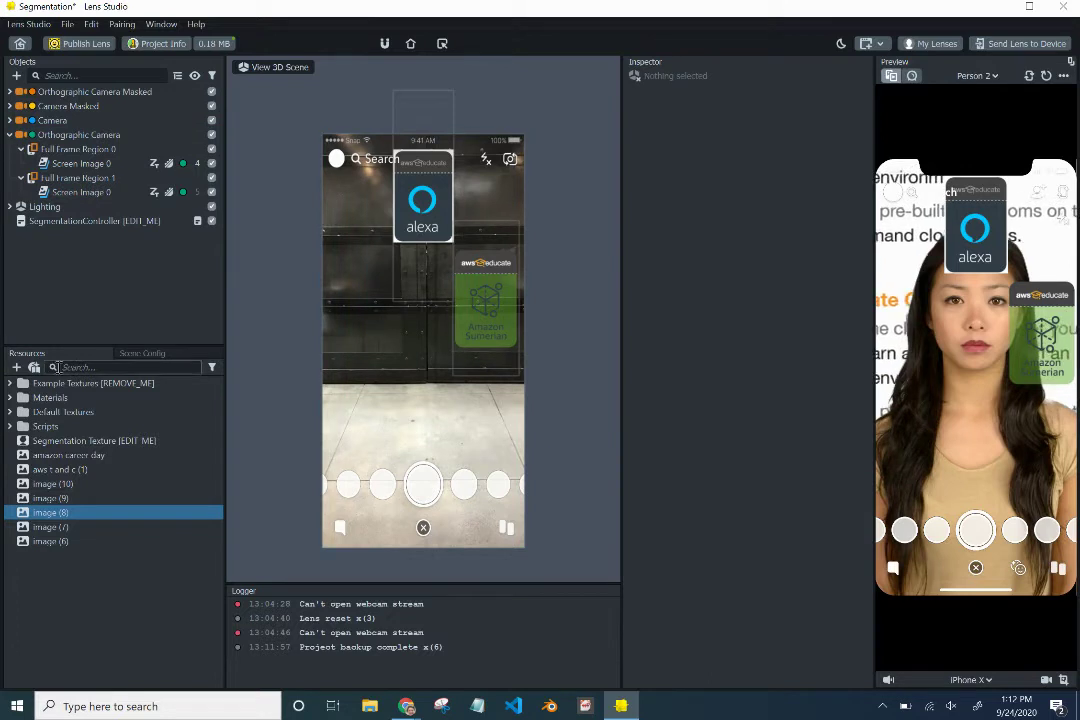
# - Duplicate the full frame region holding the Amazon Sumerian image and expand the new copy
pyautogui.click(46, 179)
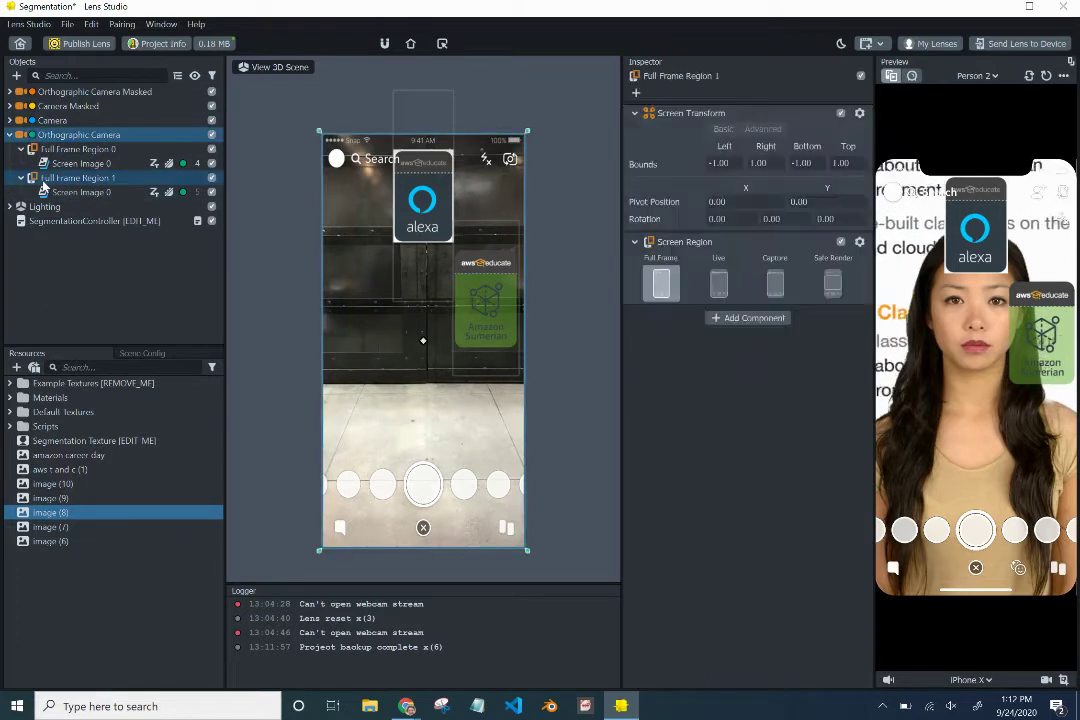
pyautogui.rightClick(52, 182)
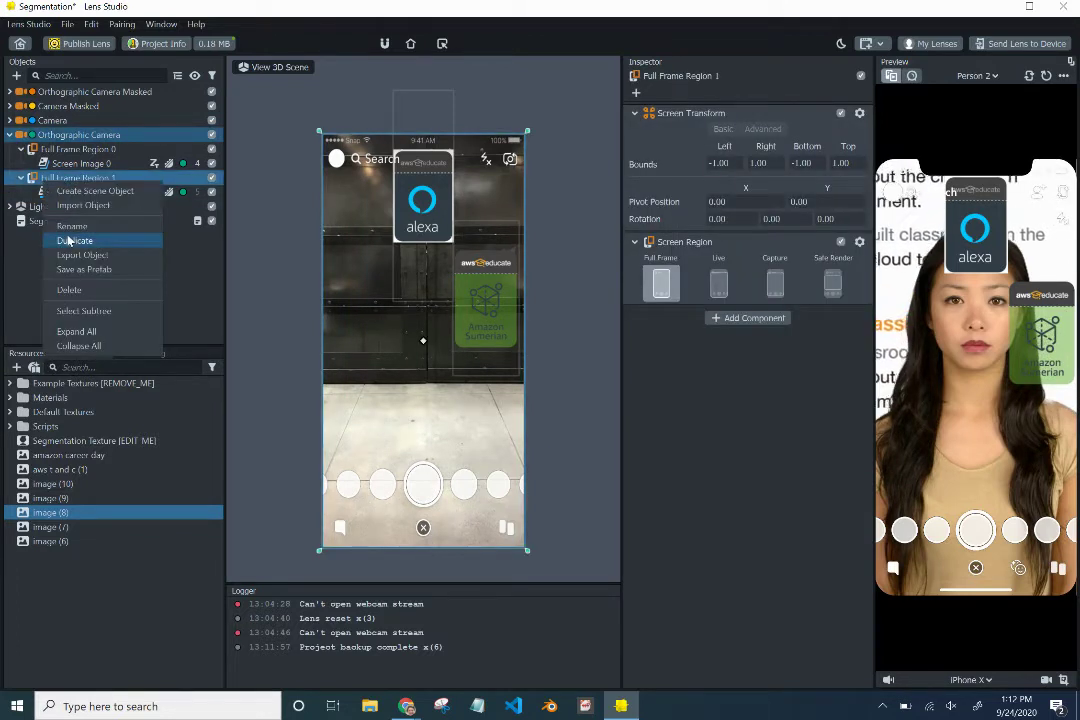
pyautogui.click(68, 241)
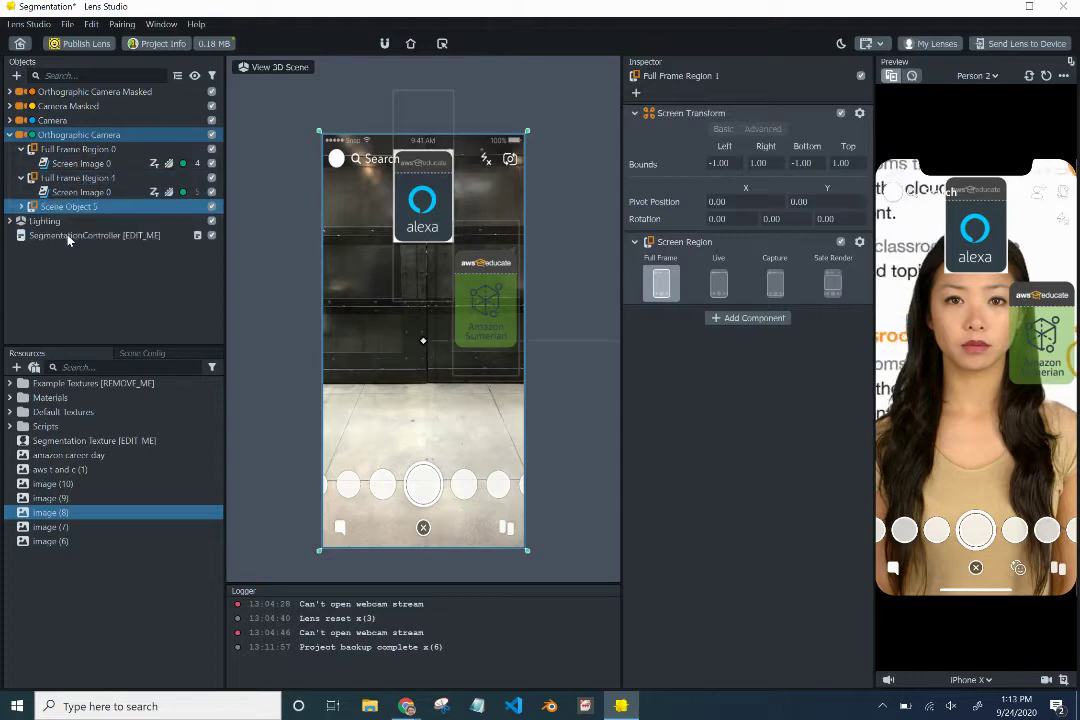
pyautogui.click(22, 207)
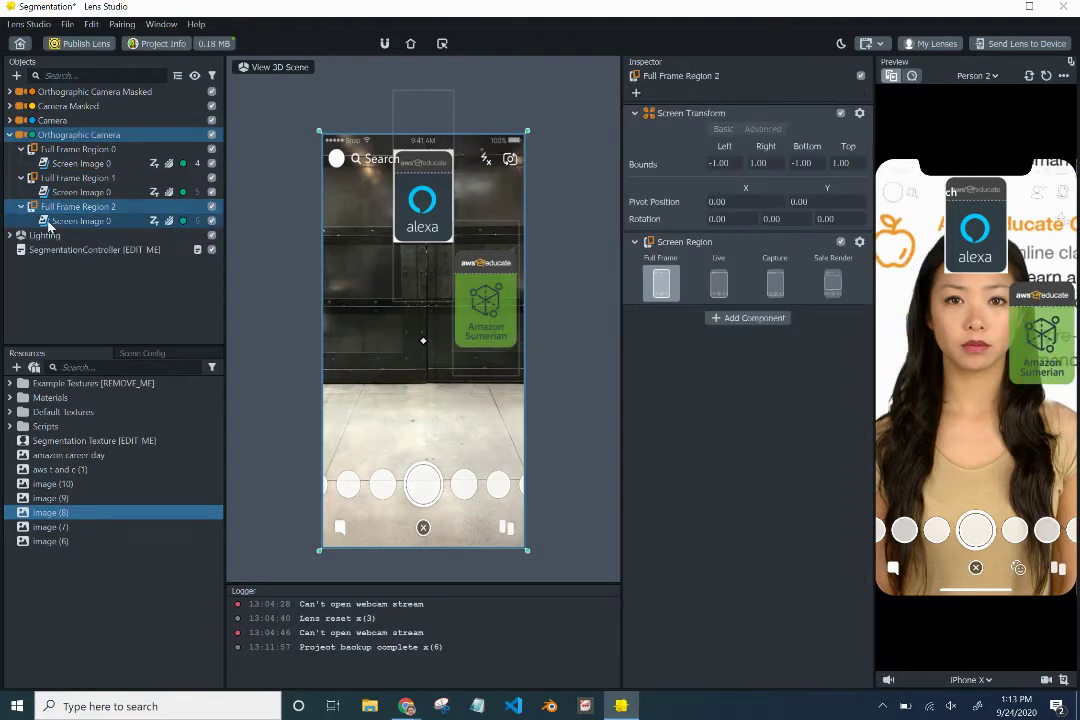
# - Give the newest region's screen image the image (7) texture and move it to the lower middle of the frame, over the chest
pyautogui.click(60, 221)
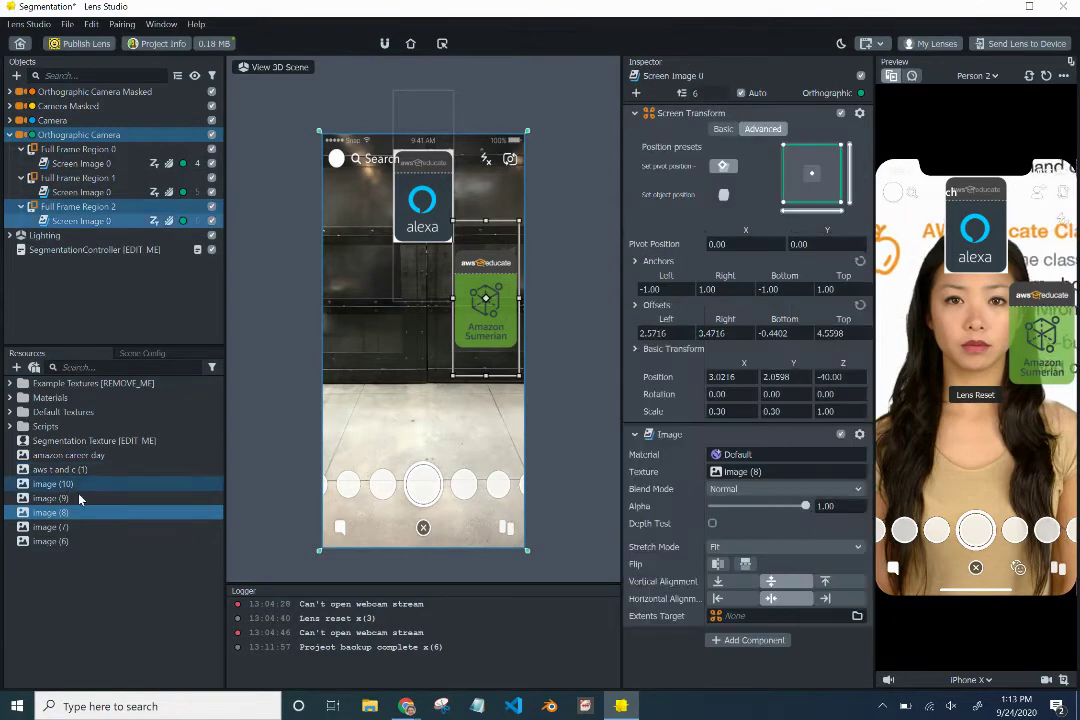
pyautogui.moveTo(60, 527); pyautogui.dragTo(735, 474)
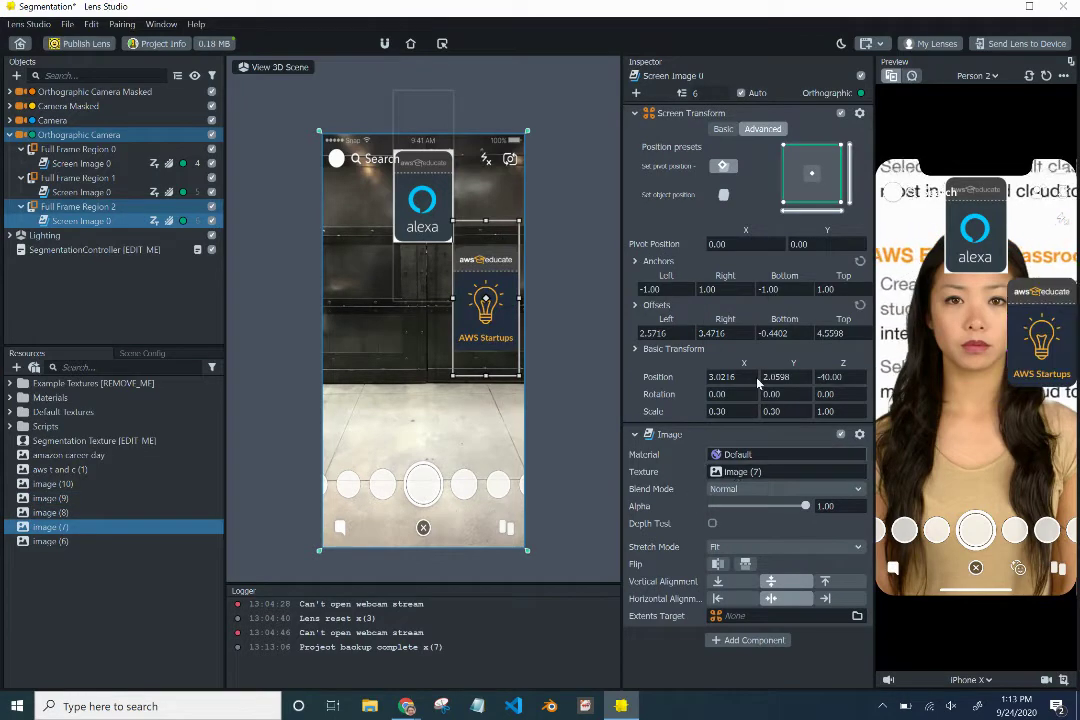
pyautogui.moveTo(486, 298); pyautogui.dragTo(287, 566)
pyautogui.moveTo(447, 370); pyautogui.dragTo(461, 367)
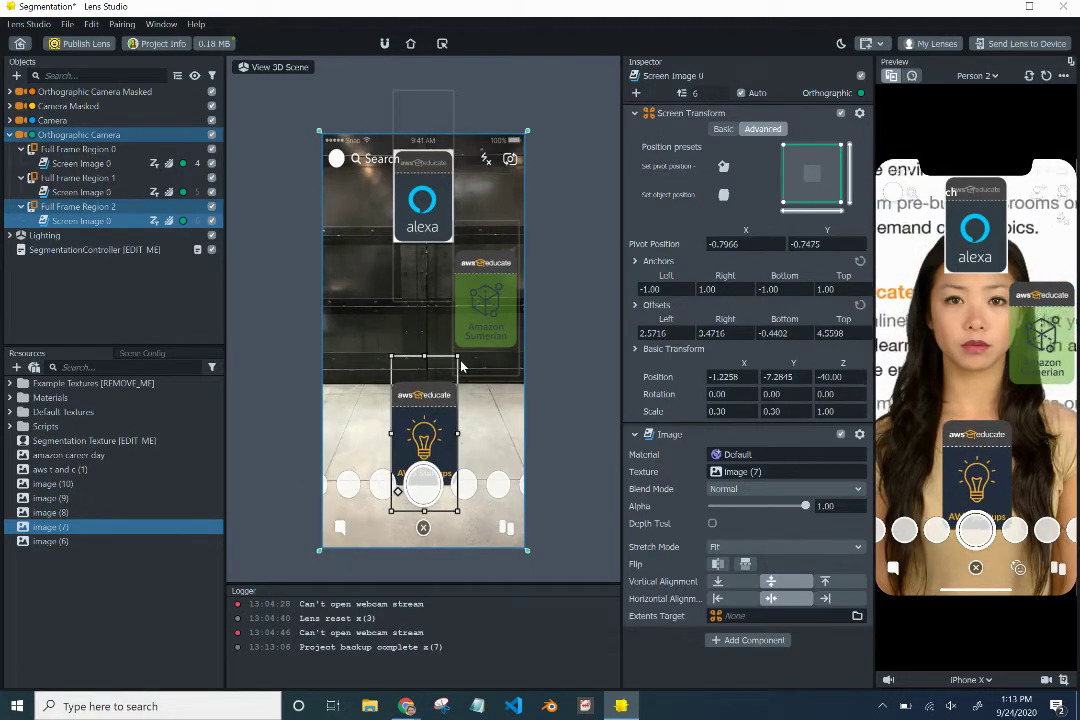
pyautogui.rightClick(88, 219)
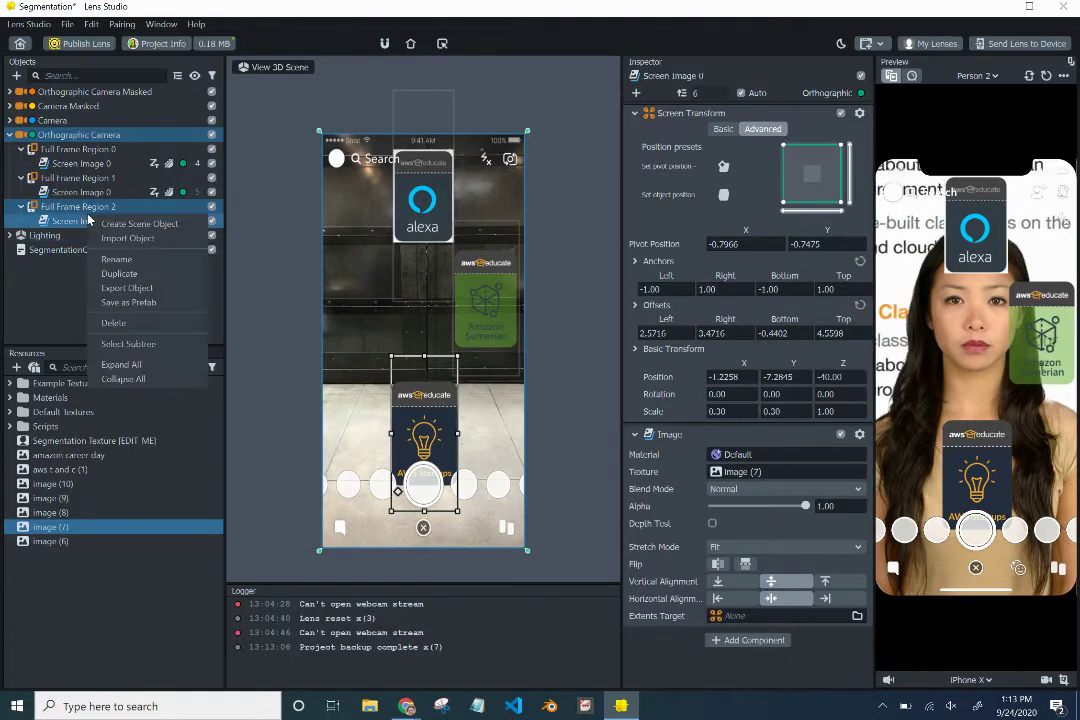
pyautogui.click(117, 274)
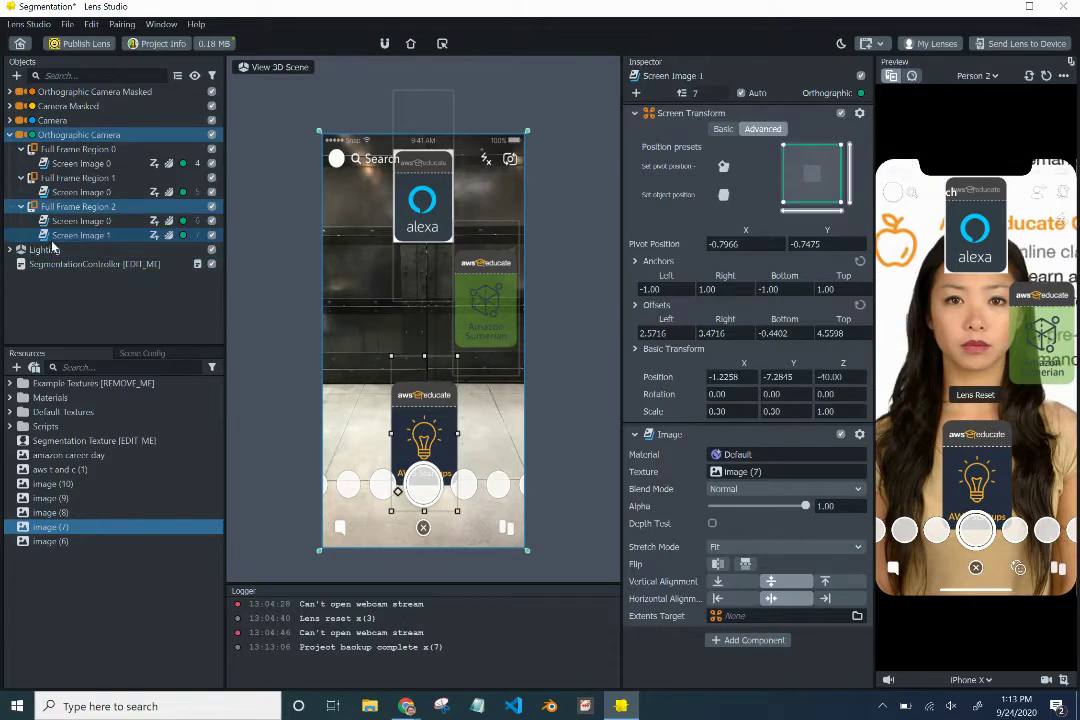
pyautogui.press('Delete')
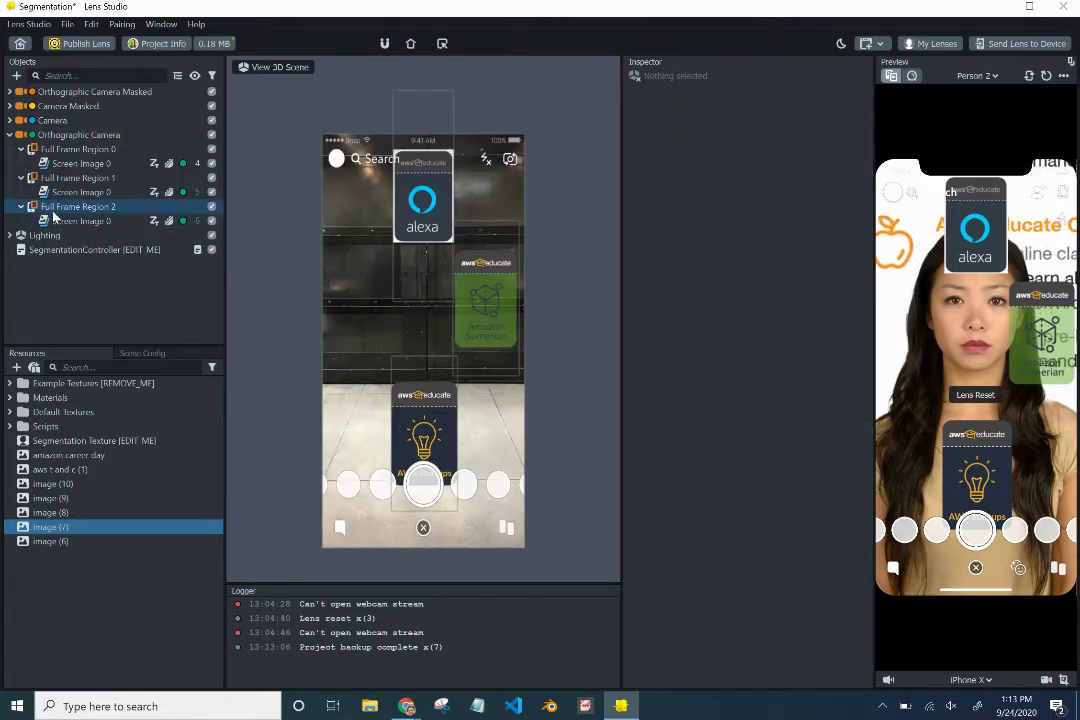
# - Duplicate the full frame region holding the AWS Startups image
pyautogui.click(55, 209)
pyautogui.rightClick(55, 216)
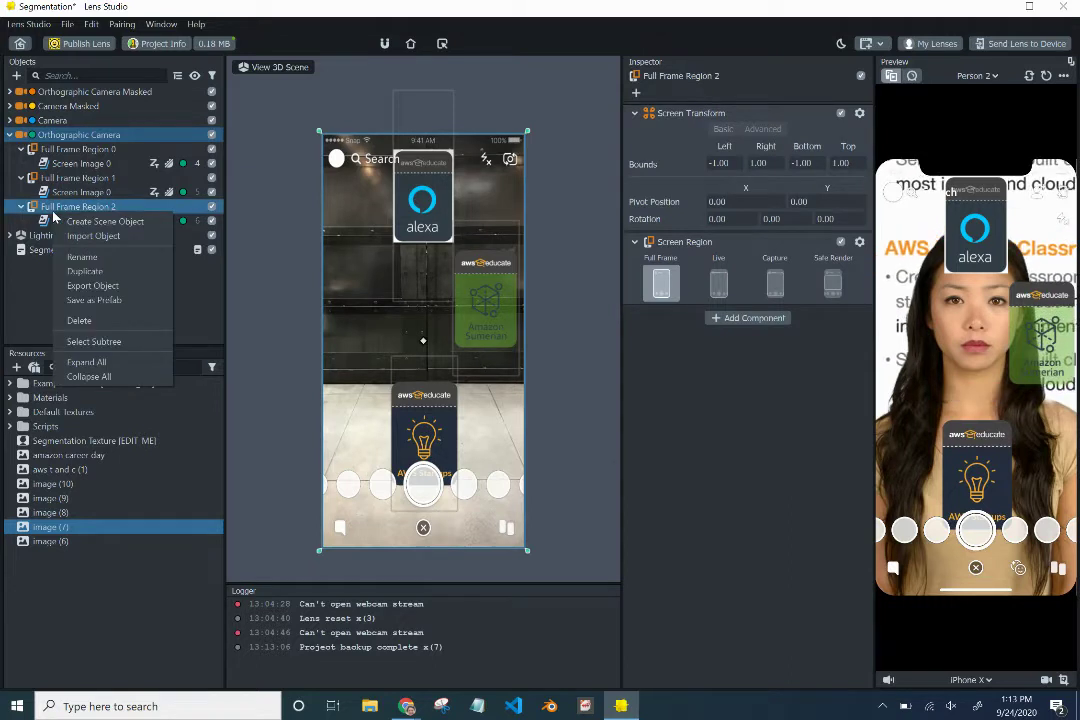
pyautogui.press('Escape')
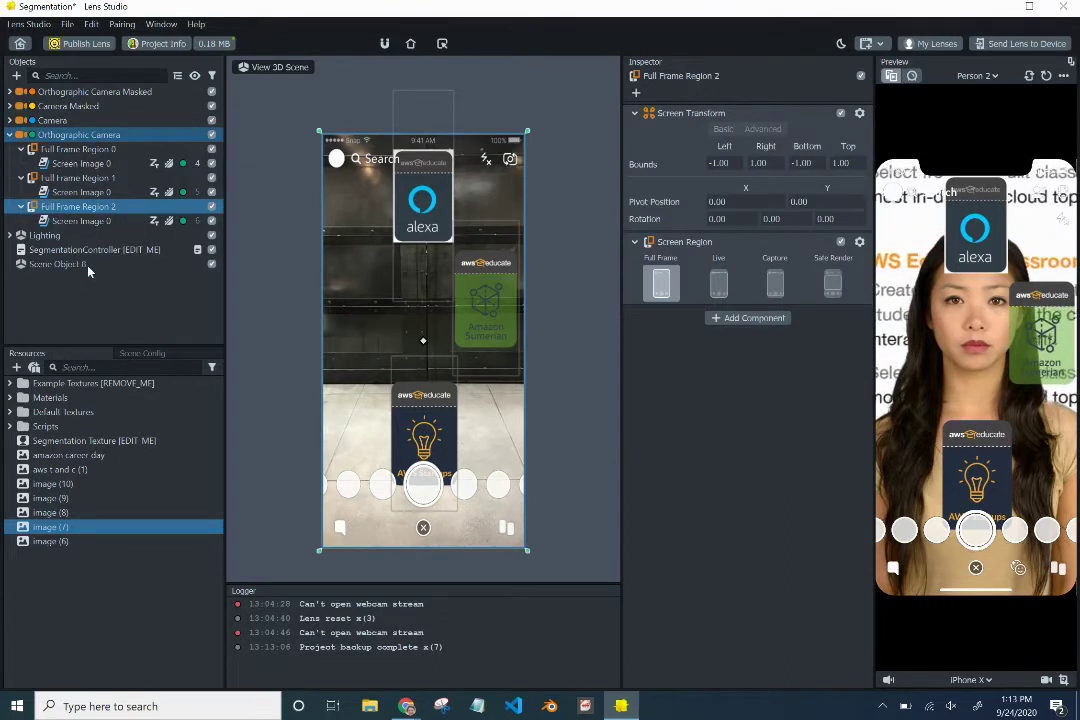
# - Duplicate the full frame region holding the AWS Startups image and give the copy's screen image the image (6) texture
pyautogui.hotkey('ctrl', 'd')
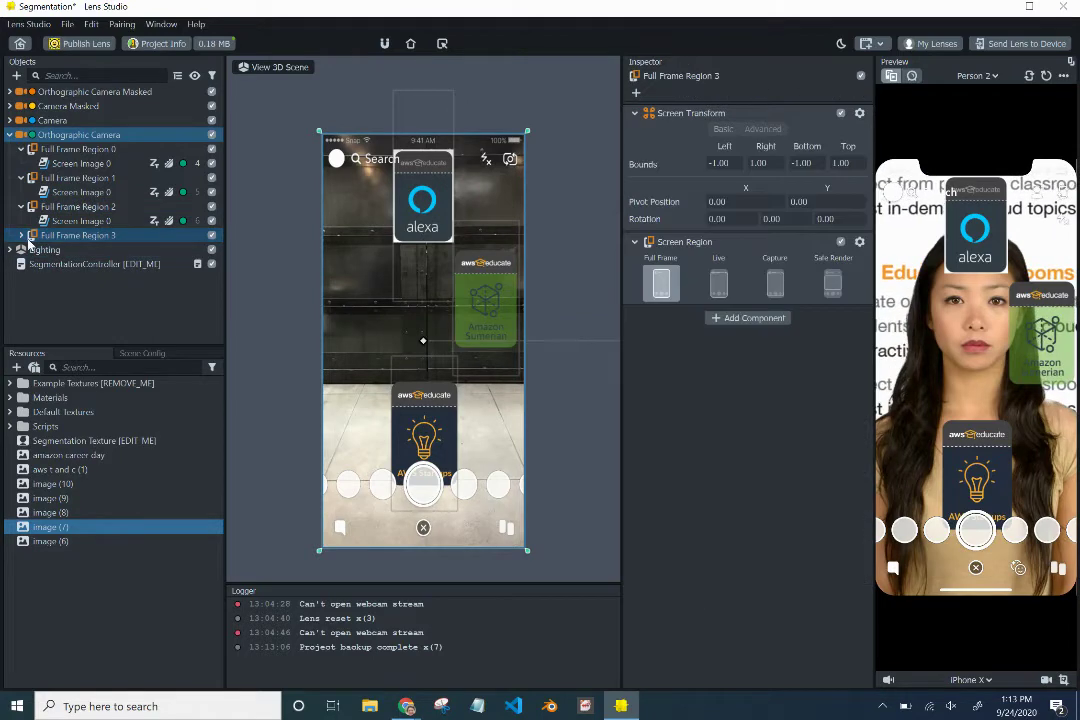
pyautogui.click(21, 235)
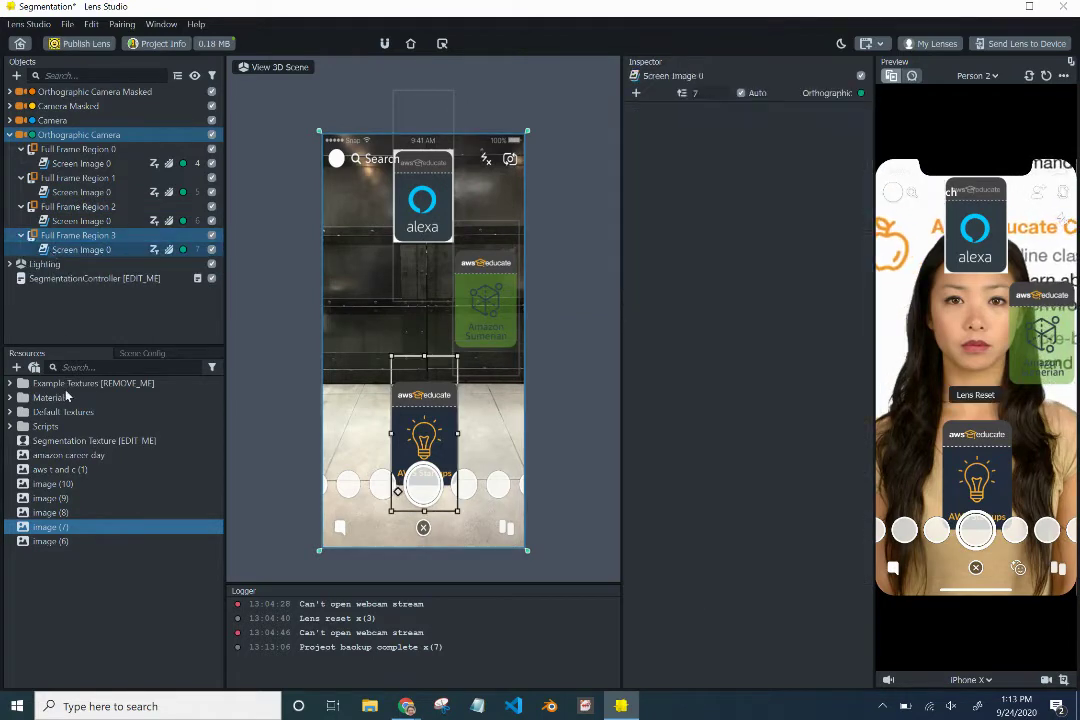
pyautogui.moveTo(45, 541); pyautogui.dragTo(327, 517)
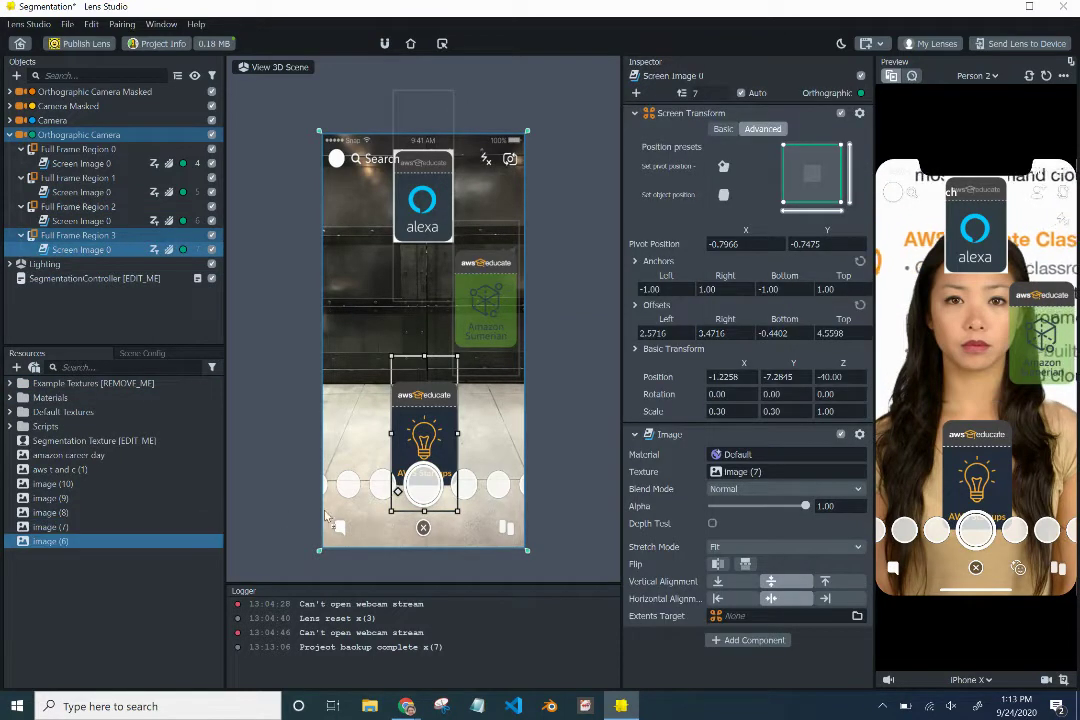
pyautogui.moveTo(764, 466); pyautogui.dragTo(766, 476)
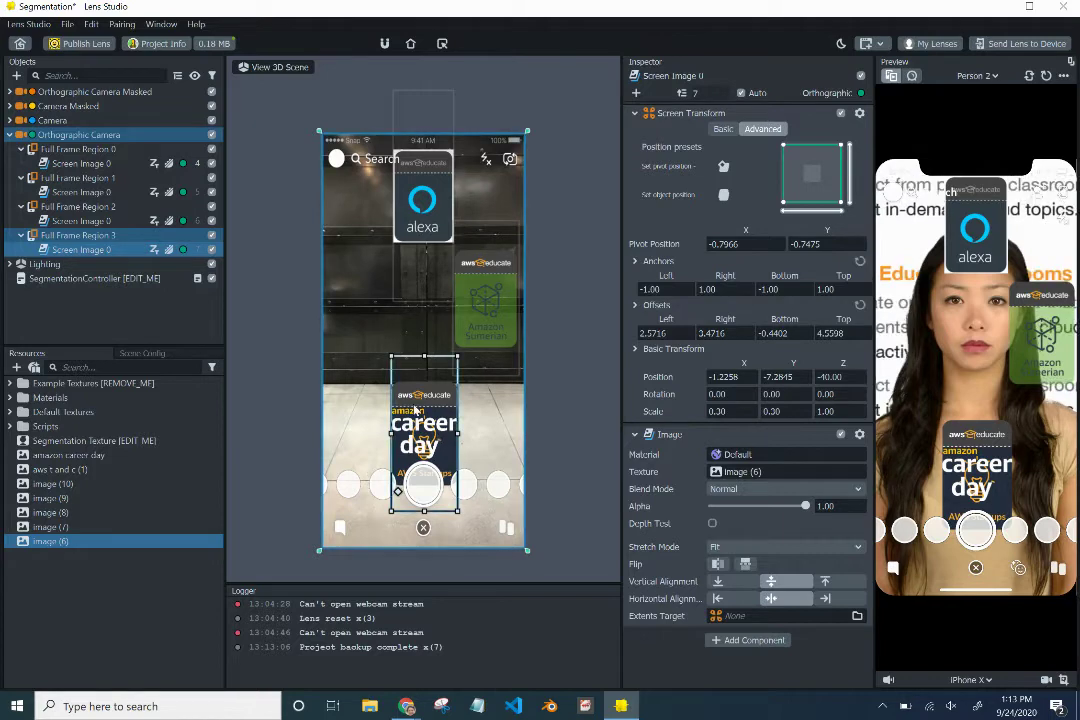
# - Move the copied screen image up over the face, to about X -1.32, Y -1.17, and give it the amazon career day texture
pyautogui.moveTo(414, 408); pyautogui.dragTo(439, 303)
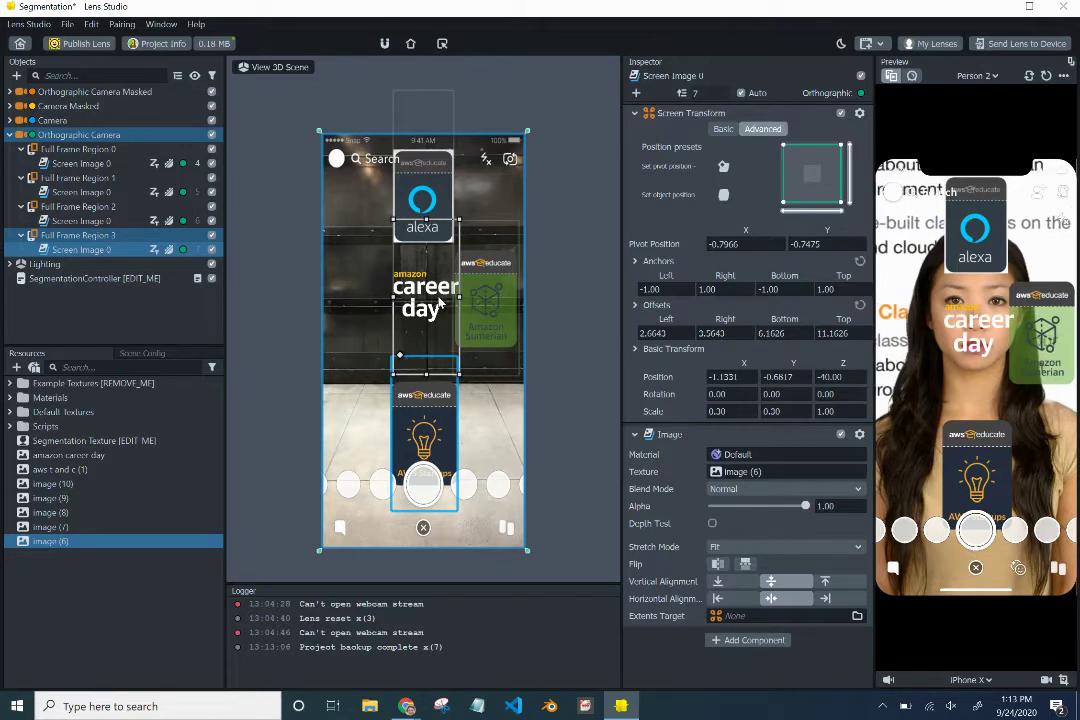
pyautogui.click(90, 455)
pyautogui.moveTo(528, 470); pyautogui.dragTo(735, 476)
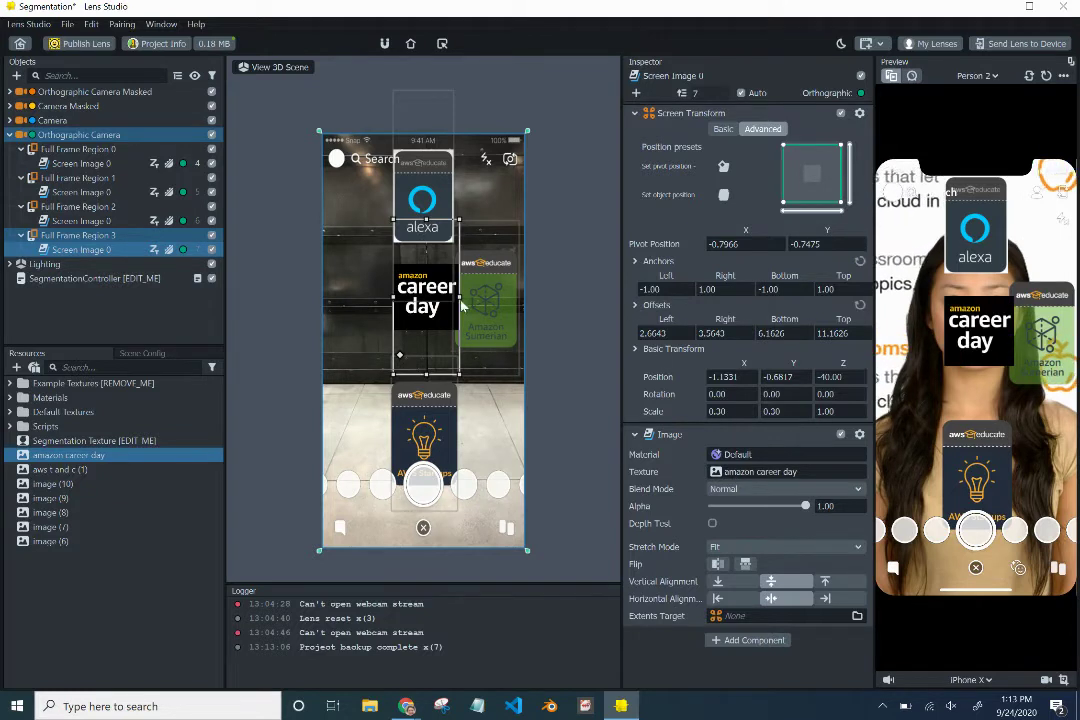
pyautogui.moveTo(436, 312); pyautogui.dragTo(433, 321)
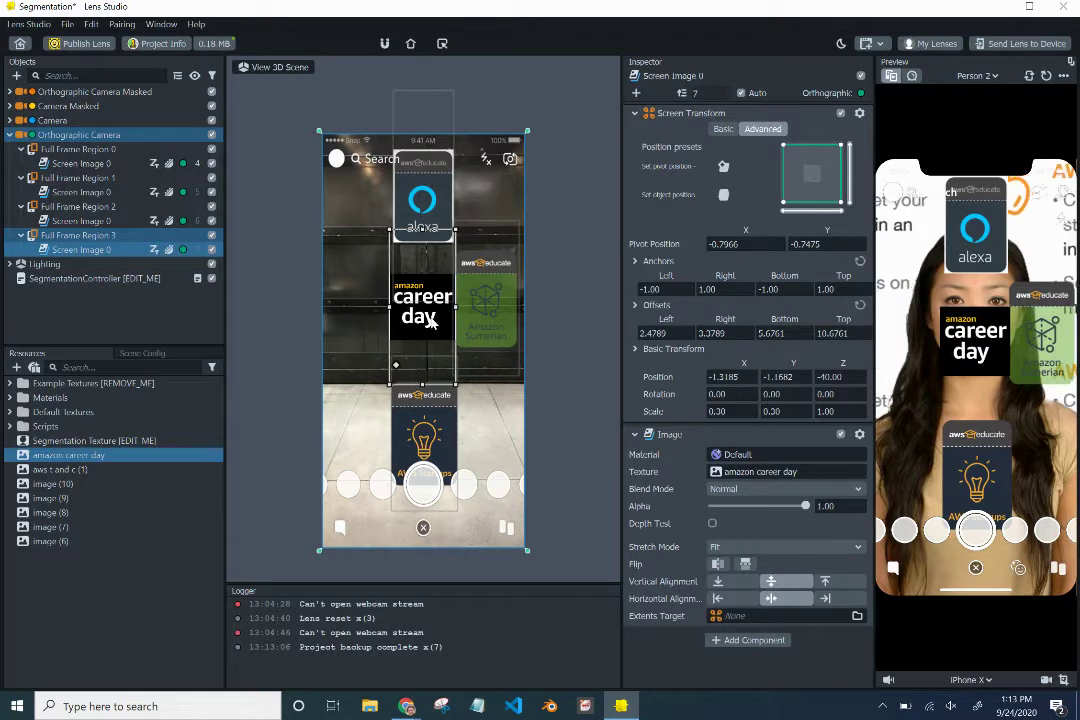
pyautogui.click(102, 600)
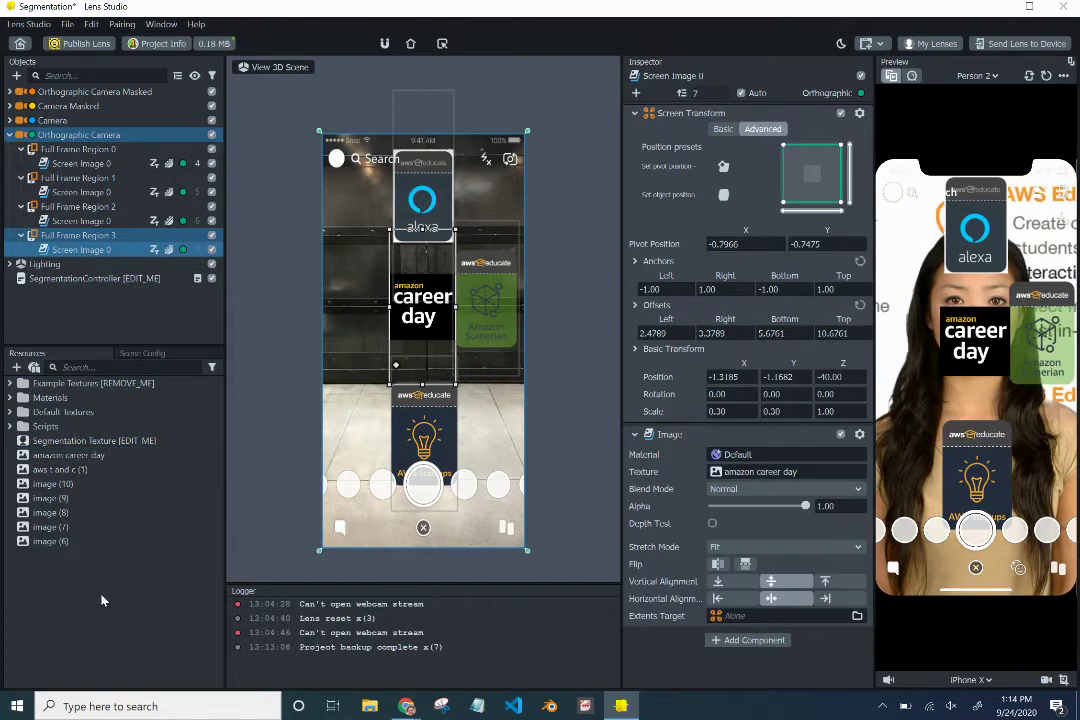
# - Duplicate the full frame region holding the career day image and give the copy's screen image the aws t and c (1) texture
pyautogui.rightClick(78, 236)
pyautogui.click(100, 291)
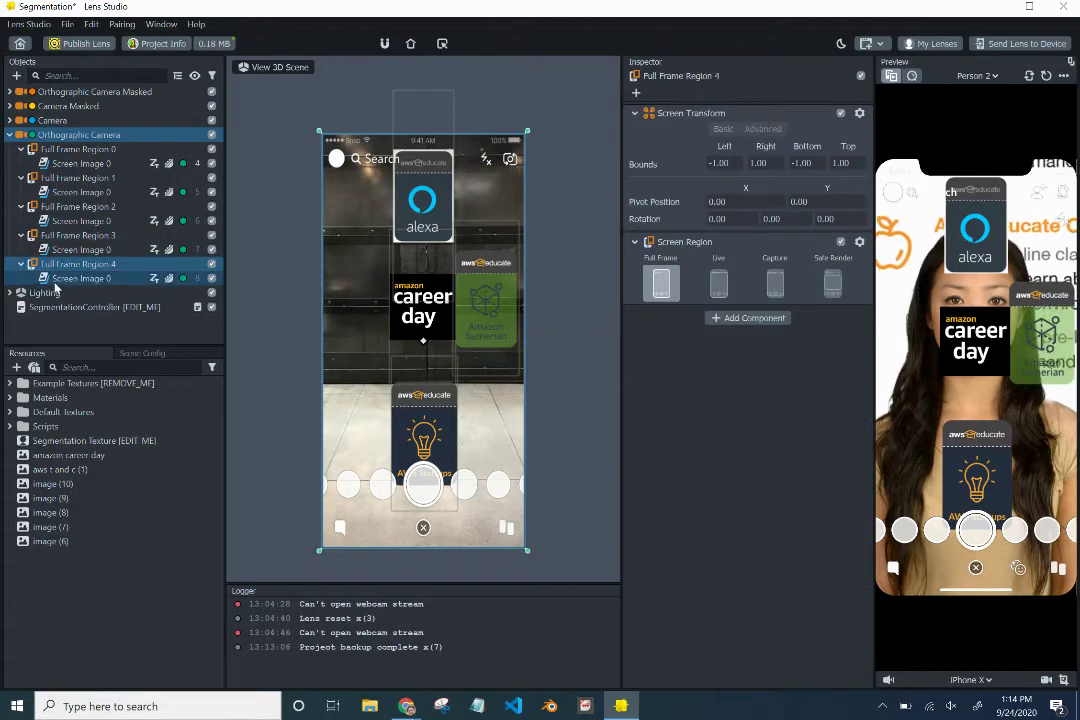
pyautogui.click(56, 280)
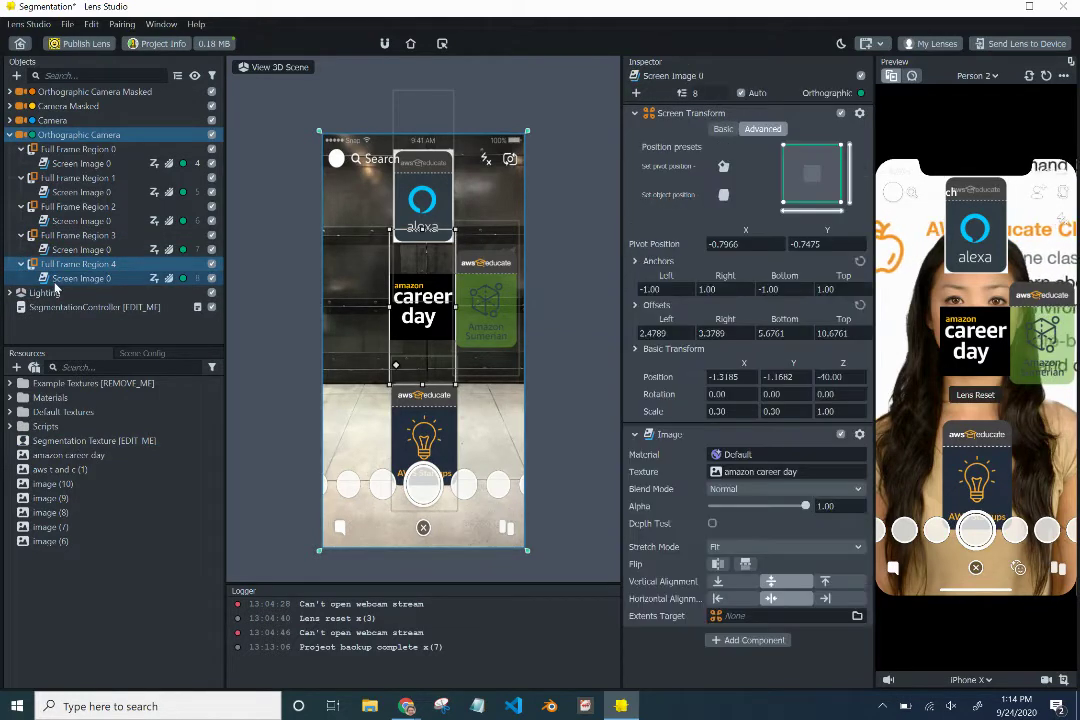
pyautogui.click(60, 469)
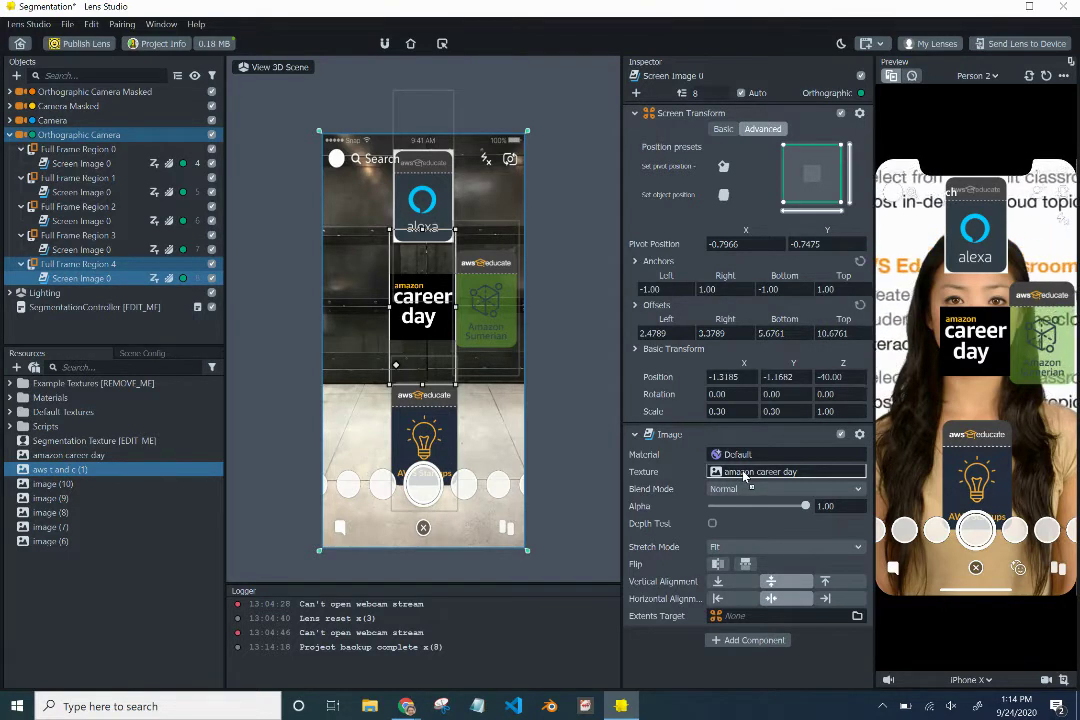
pyautogui.moveTo(743, 476); pyautogui.dragTo(743, 476)
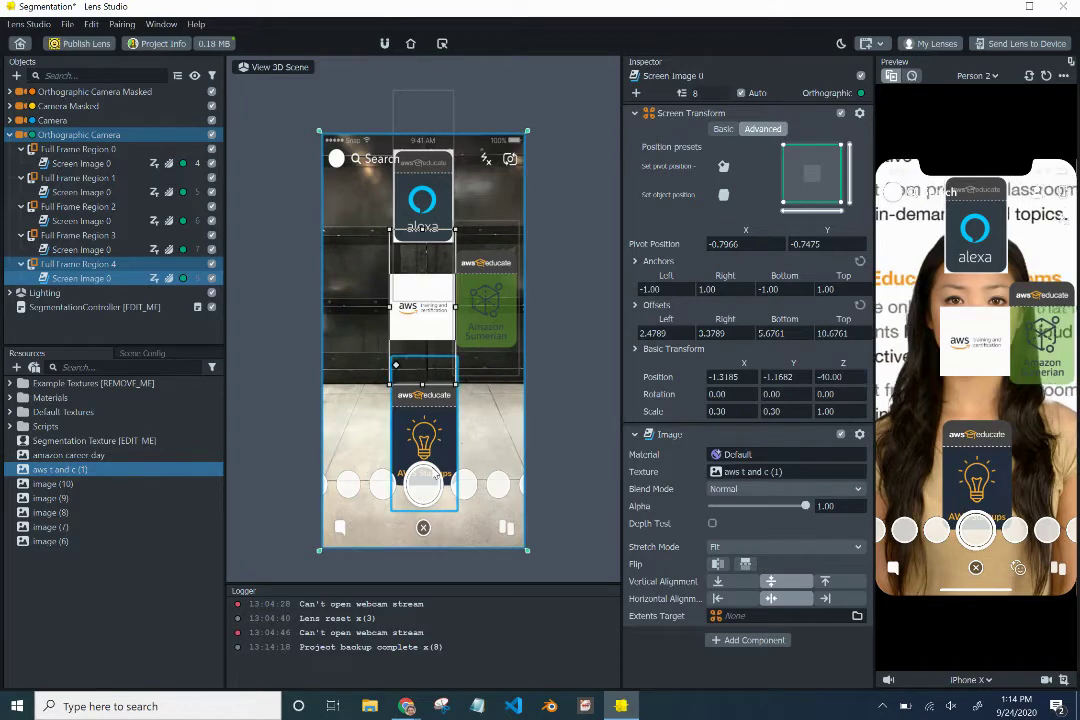
# - Move the AWS training and certification image beside the career day image, about X -4.42, Y -1.05, and the alexa image to the frame's upper left corner
pyautogui.moveTo(420, 313); pyautogui.dragTo(359, 313)
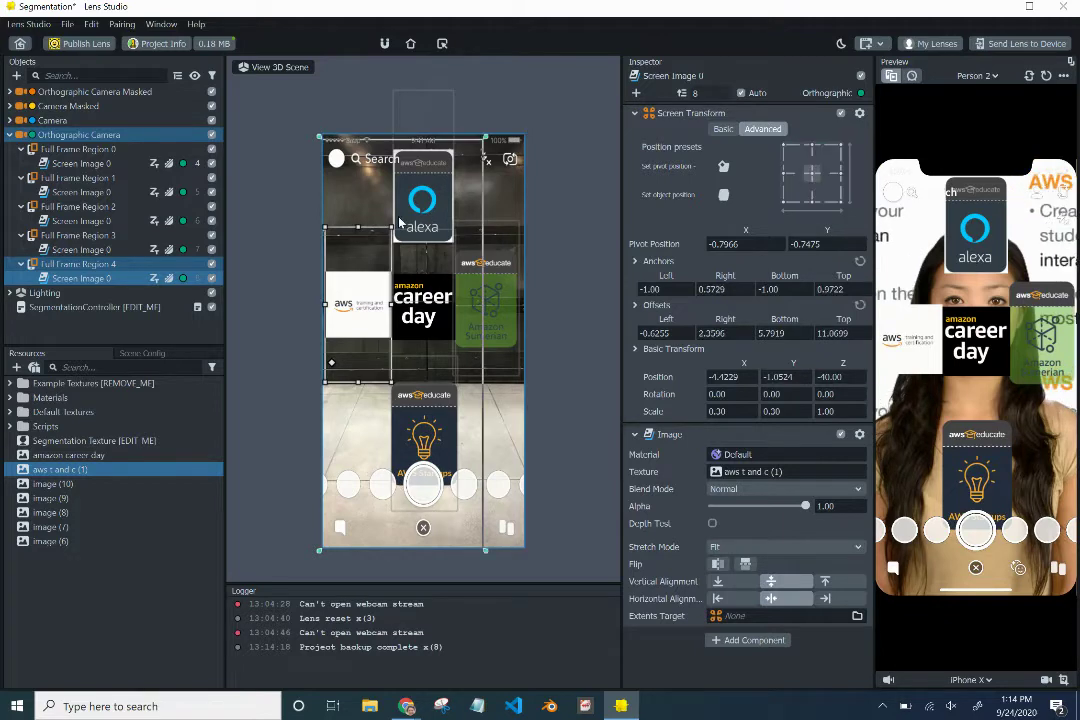
pyautogui.moveTo(336, 182); pyautogui.dragTo(338, 187)
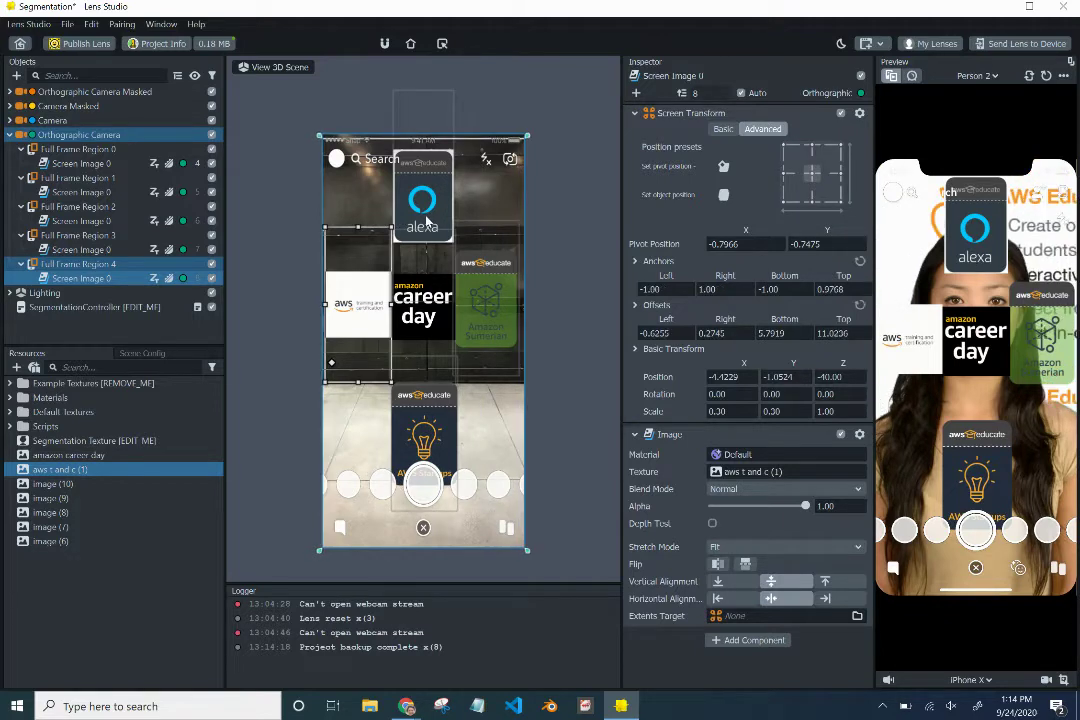
pyautogui.click(427, 222)
pyautogui.moveTo(427, 222); pyautogui.dragTo(367, 222)
# - Move the Amazon Sumerian image to about X 0.54, Y 6.99 beside the alexa image, and the AWS Startups image to the frame's upper right
pyautogui.moveTo(495, 283); pyautogui.dragTo(503, 278)
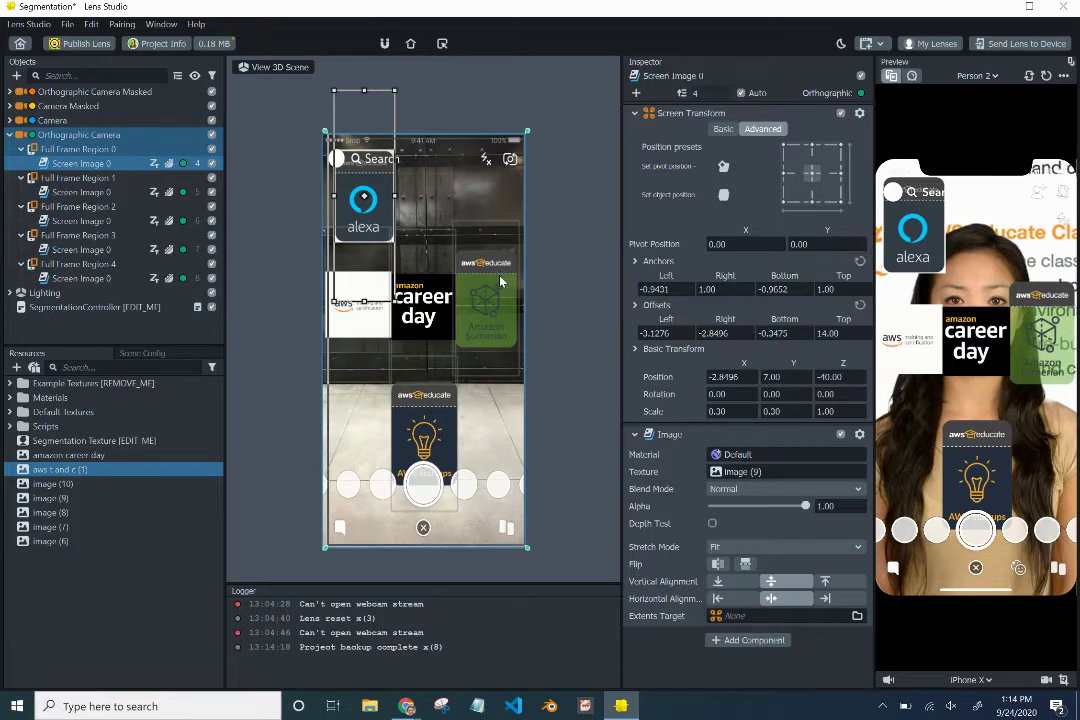
pyautogui.click(497, 285)
pyautogui.moveTo(497, 285); pyautogui.dragTo(447, 182)
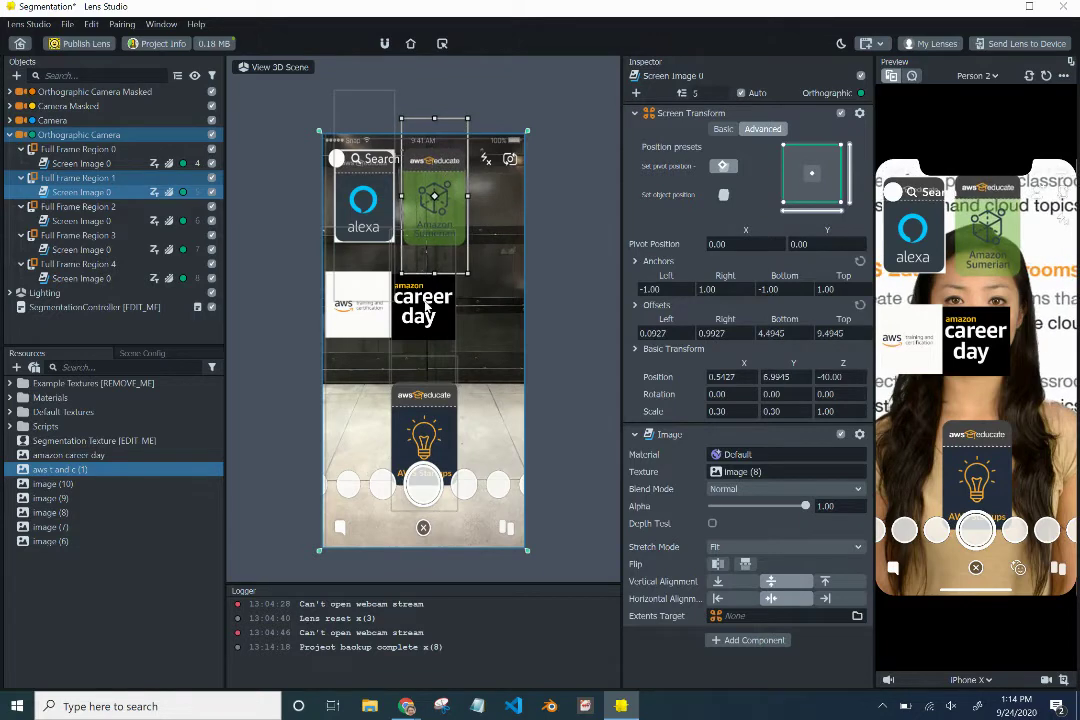
pyautogui.moveTo(425, 418); pyautogui.dragTo(498, 186)
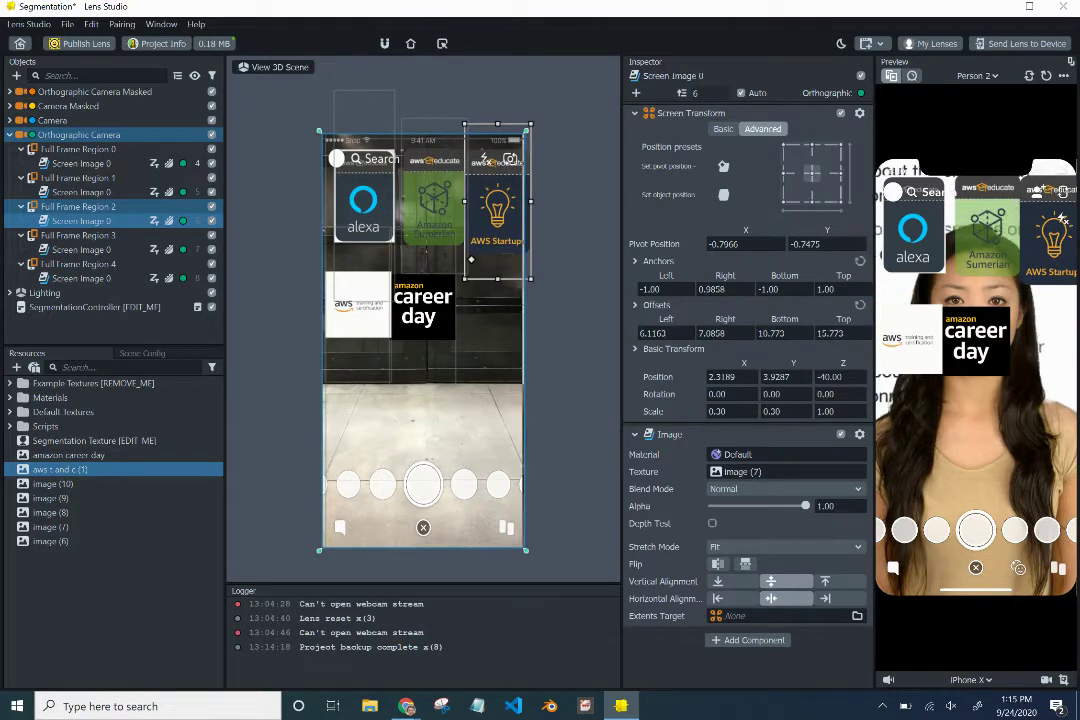
pyautogui.moveTo(527, 555); pyautogui.dragTo(530, 556)
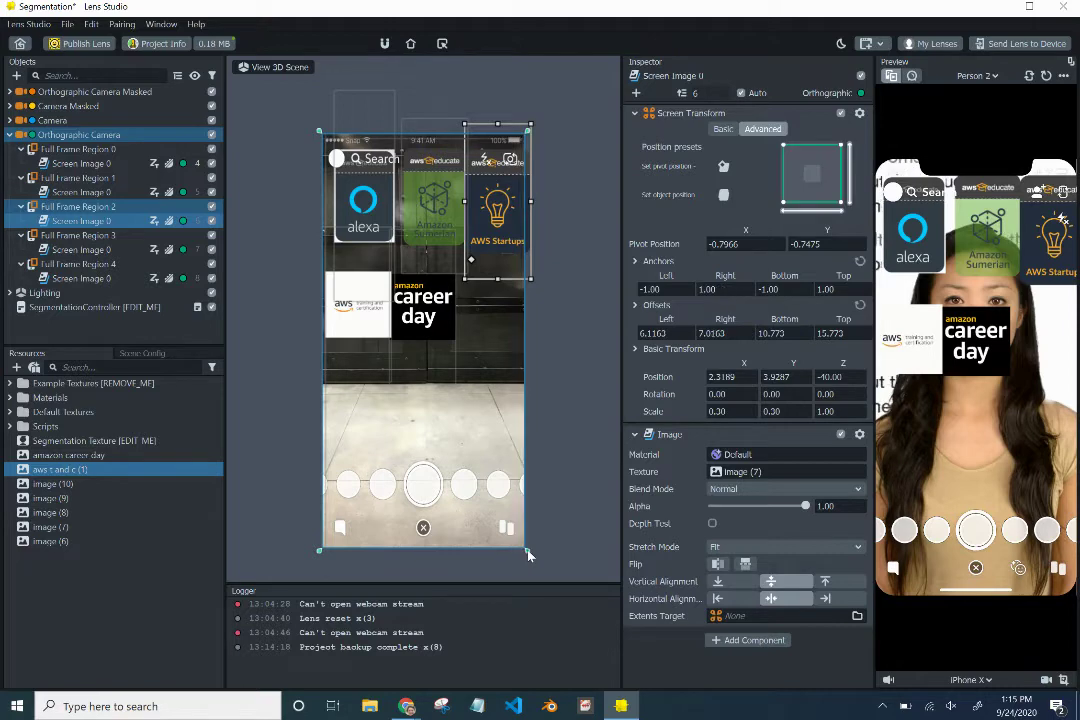
# - Nudge the three badges in the frame's upper row sideways: alexa to about X -3.08, Amazon Sumerian to X 0.26, AWS Startups to X 2.25
pyautogui.click(366, 228)
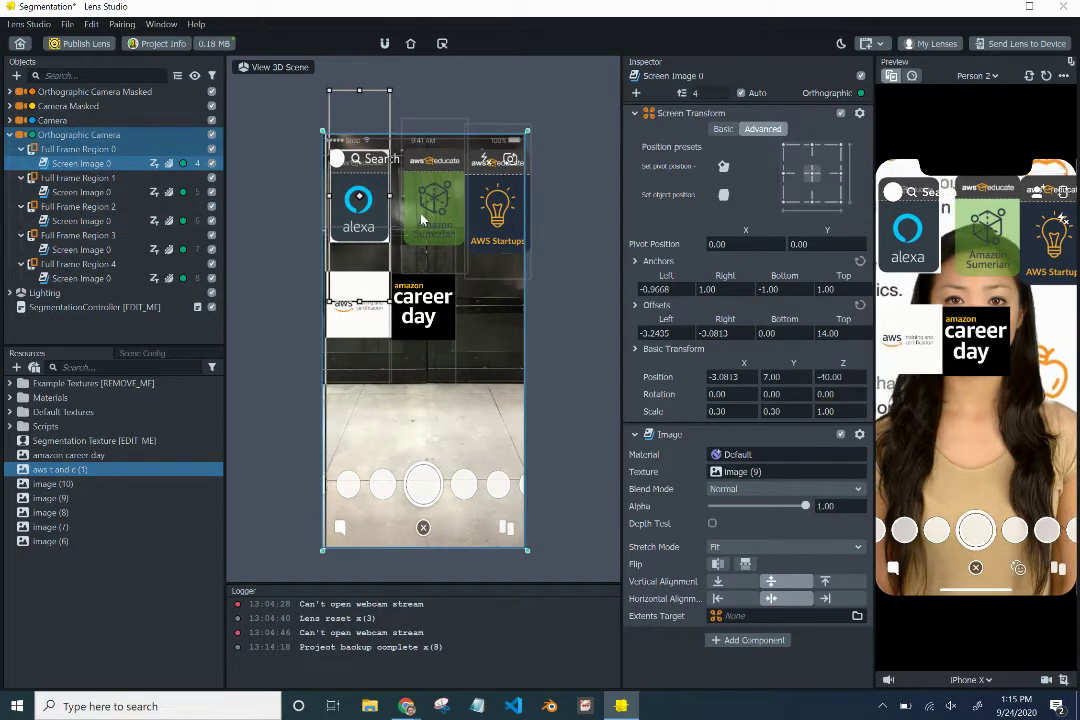
pyautogui.click(427, 210)
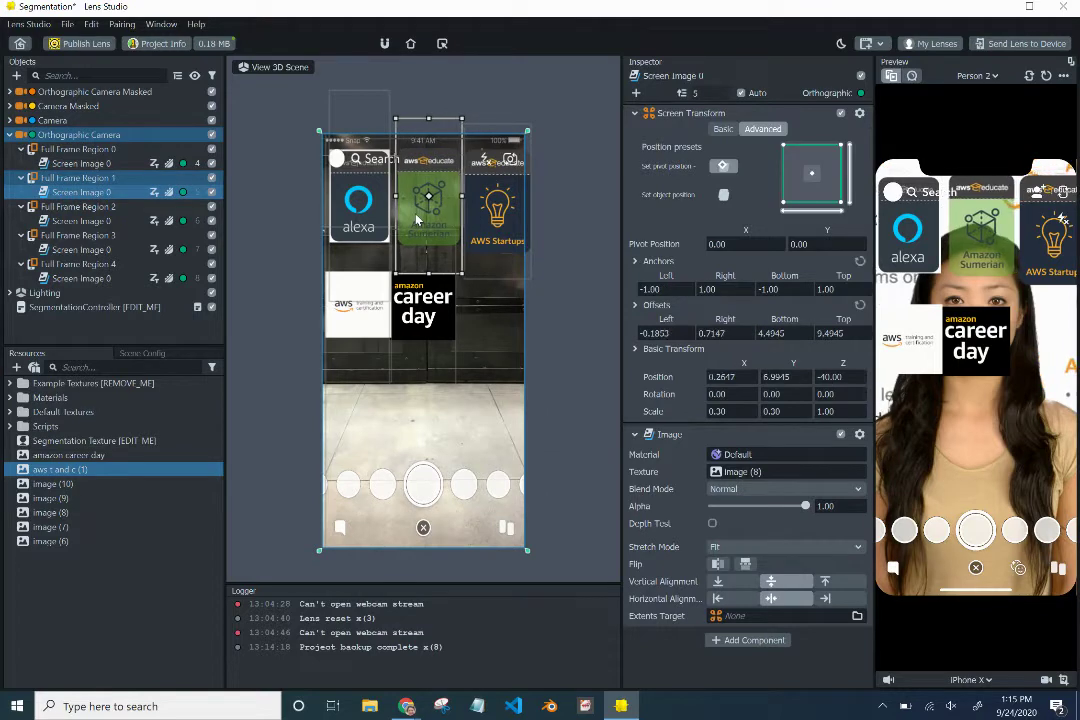
pyautogui.click(483, 216)
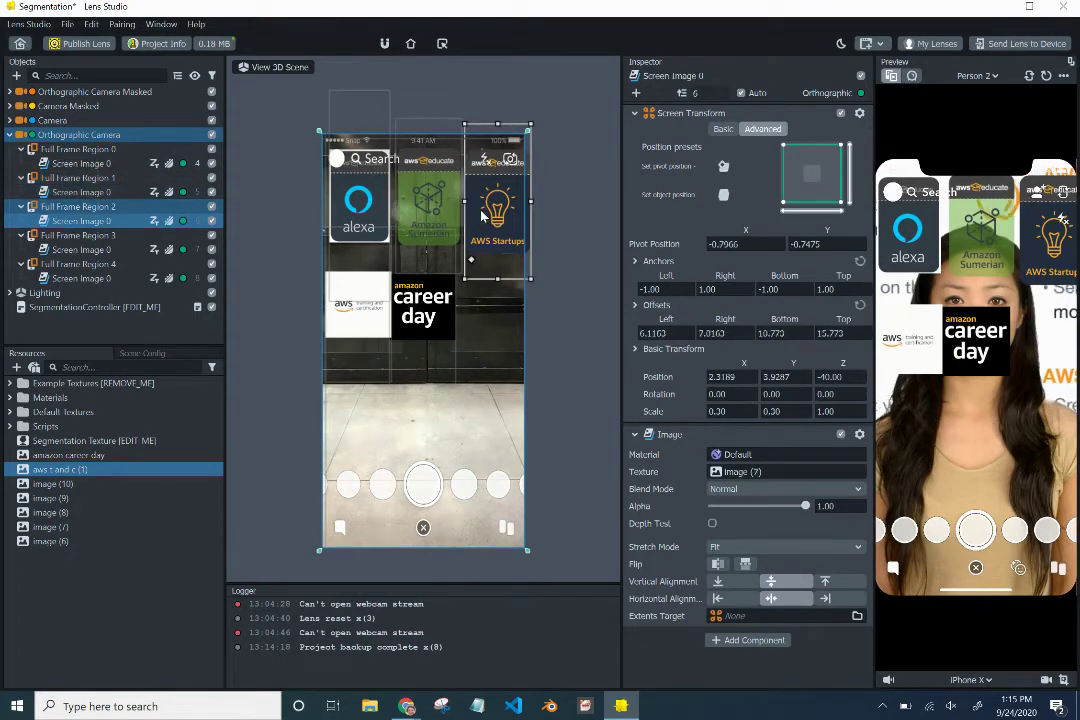
# - Move the career day image to the frame's lower right, about X 1.72, Y -6.94, and the AWS training image to the lower left, about X -4.03, Y -6.89
pyautogui.click(427, 298)
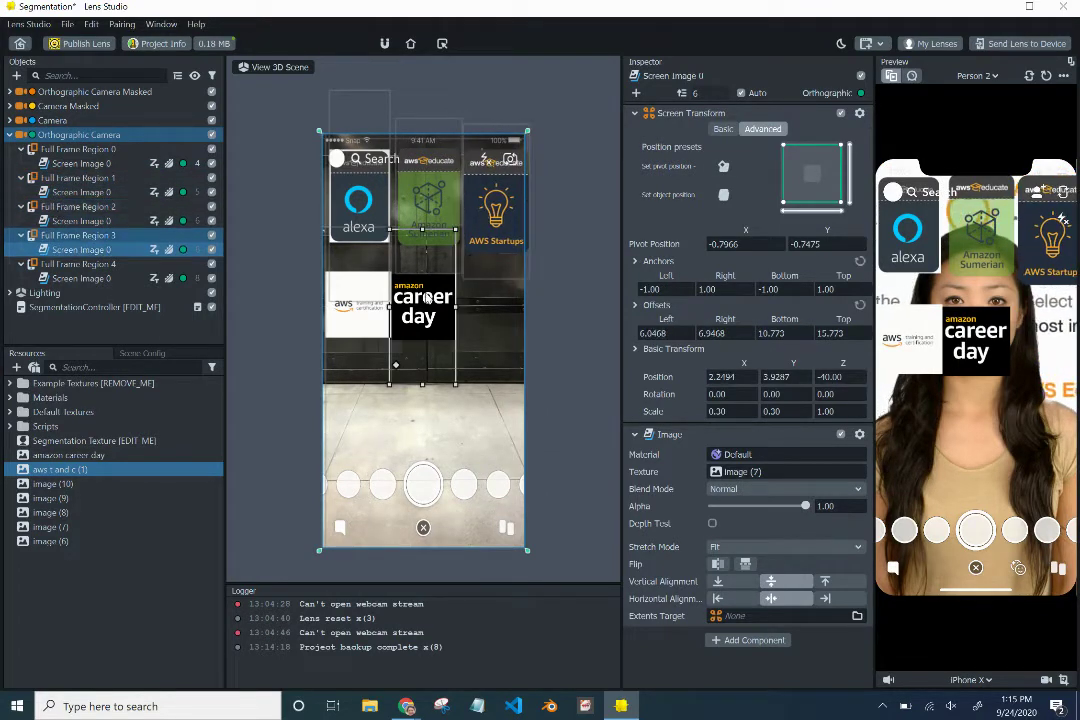
pyautogui.moveTo(445, 347); pyautogui.dragTo(488, 418)
pyautogui.click(366, 307)
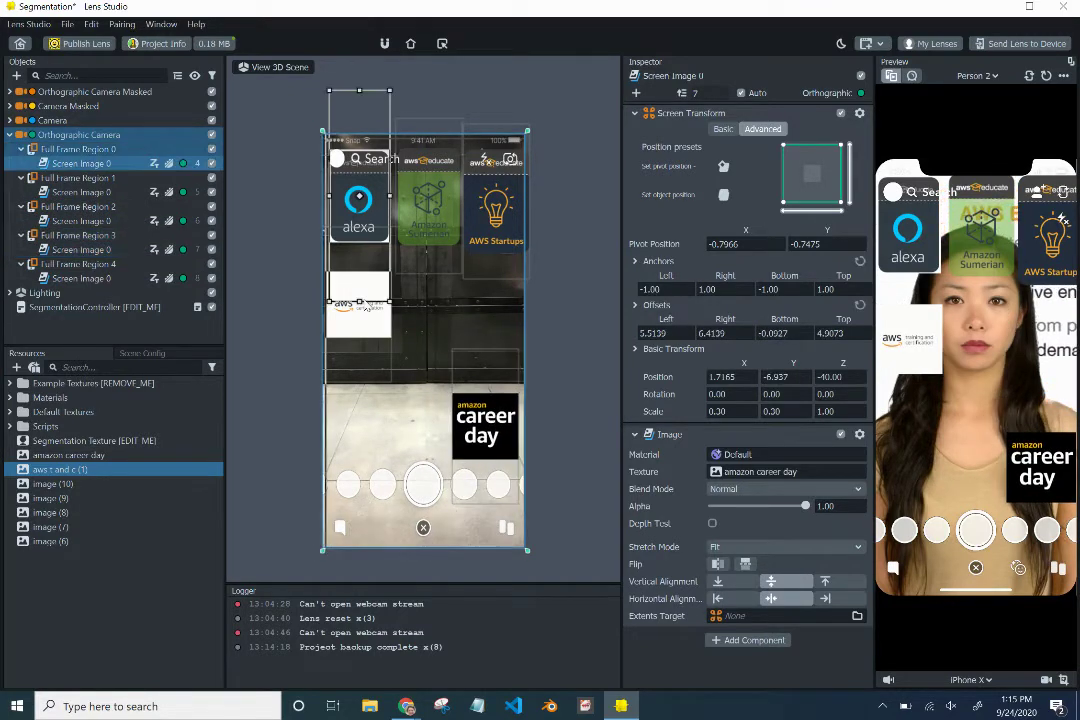
pyautogui.moveTo(366, 332); pyautogui.dragTo(376, 448)
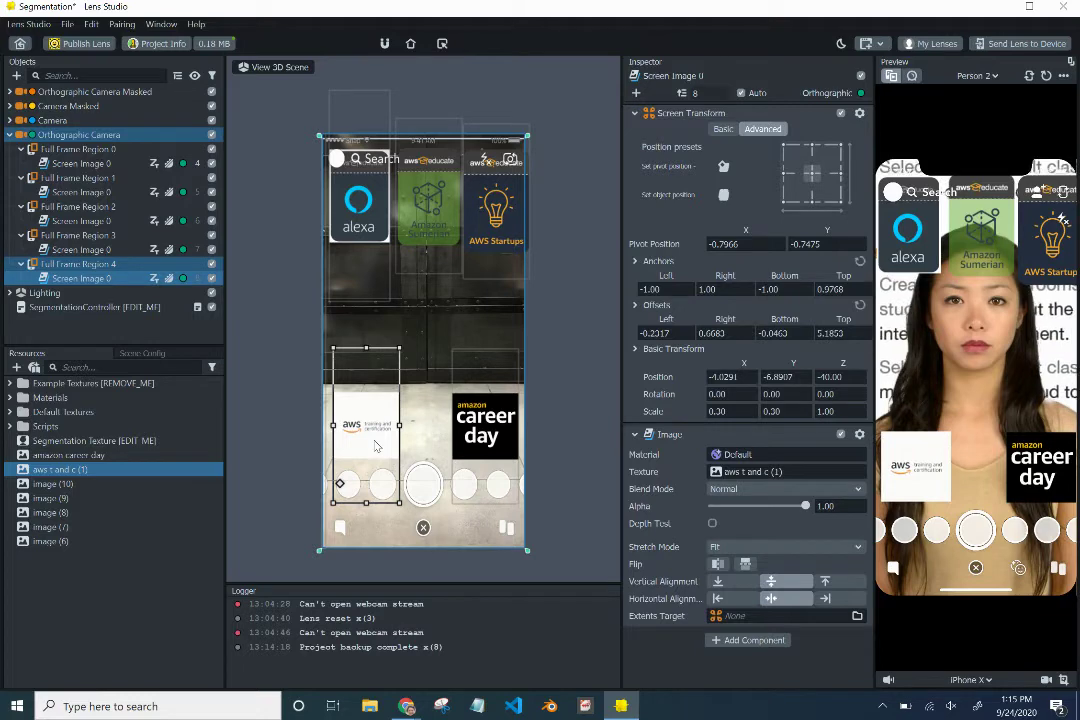
pyautogui.click(579, 434)
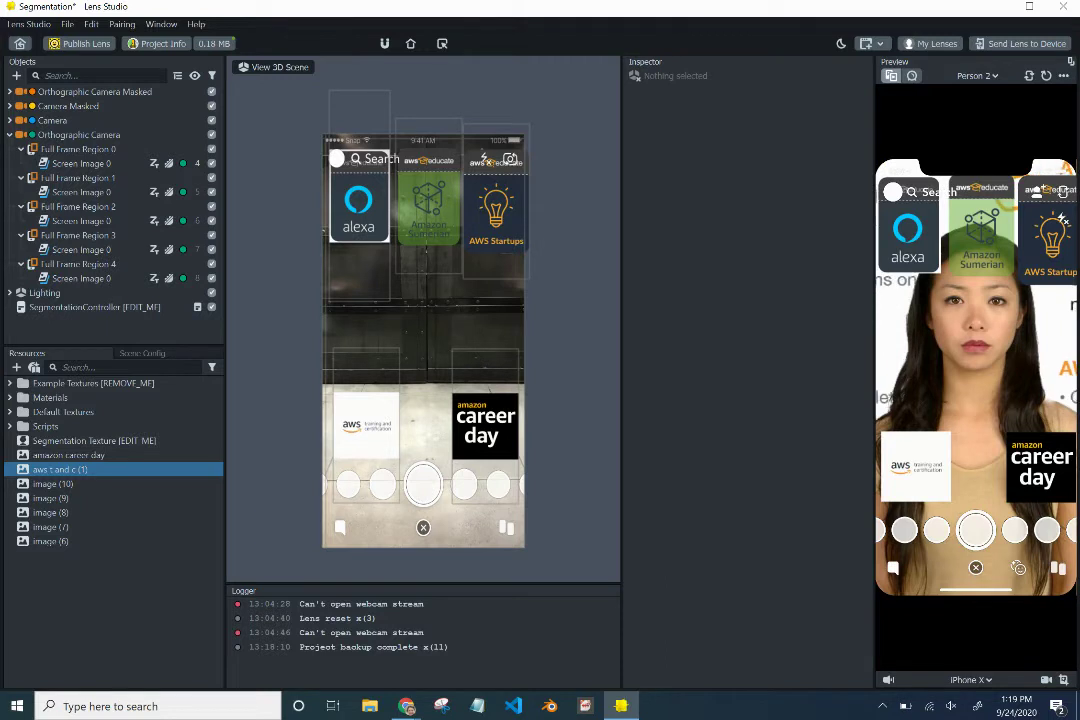
# - Send the lens to the paired device and switch to the Google Meet call in Chrome
pyautogui.click(1024, 45)
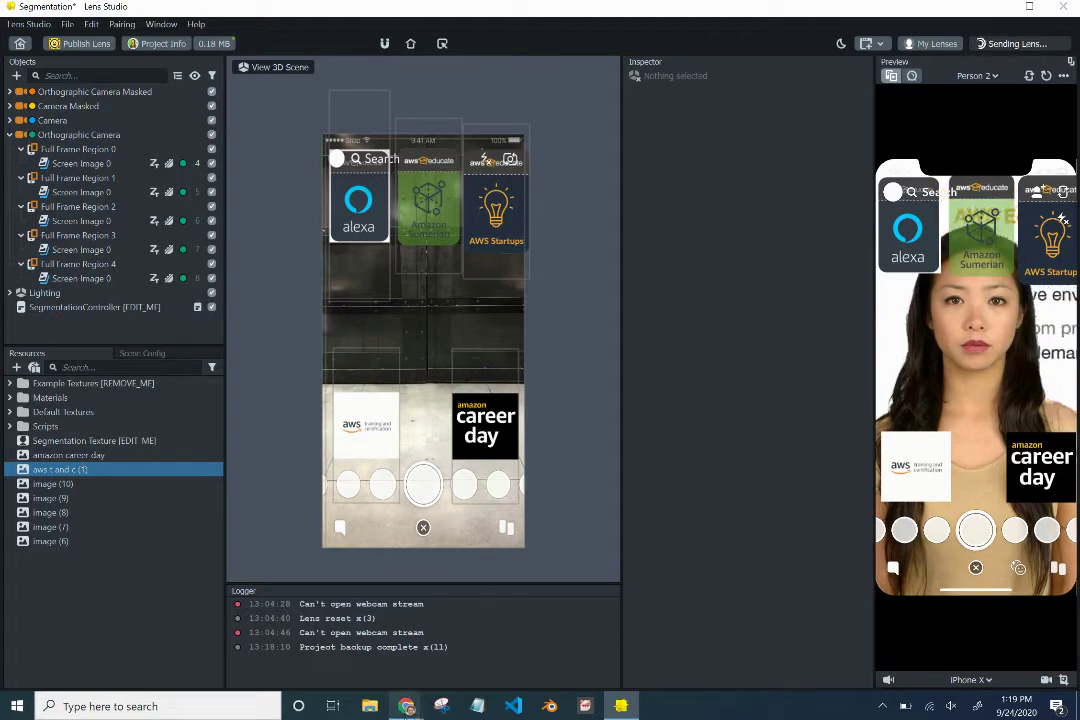
pyautogui.moveTo(406, 706)
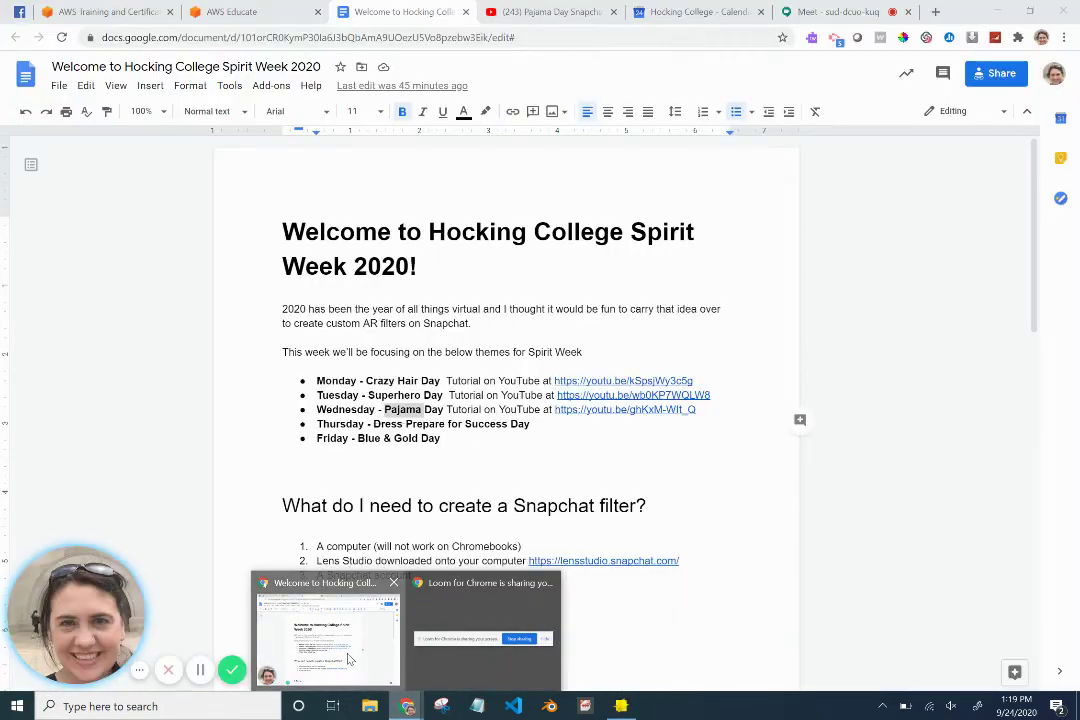
pyautogui.click(378, 681)
pyautogui.click(833, 12)
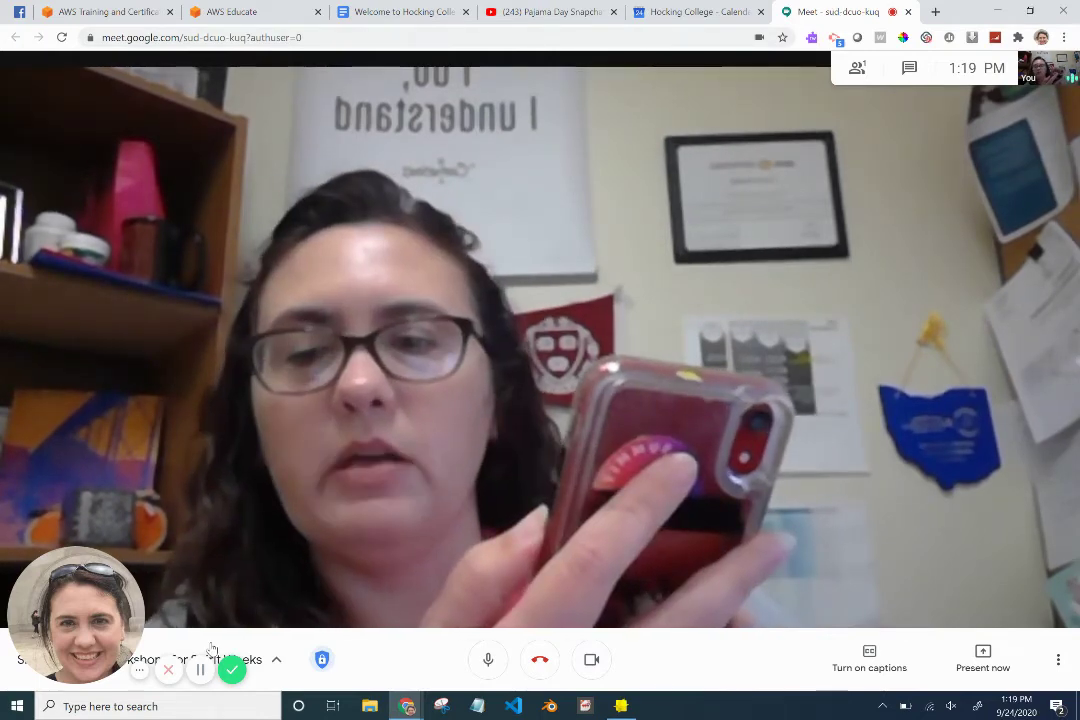
pyautogui.click(201, 672)
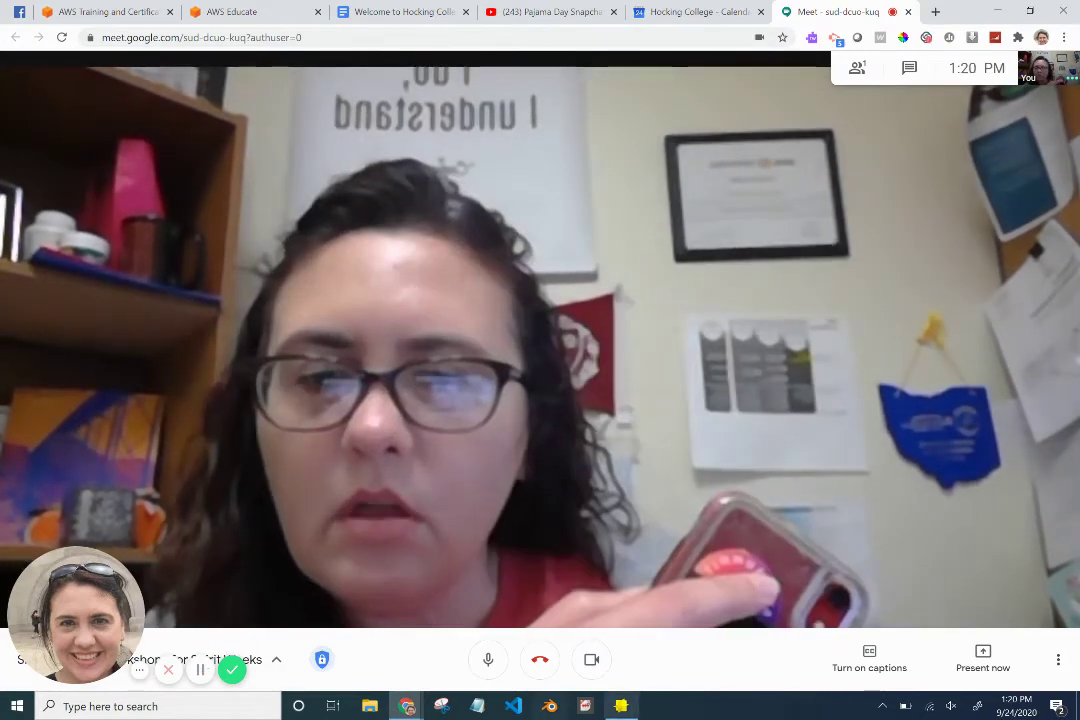
# - Switch back to Lens Studio and shrink the Logger area to enlarge the scene view
pyautogui.click(621, 706)
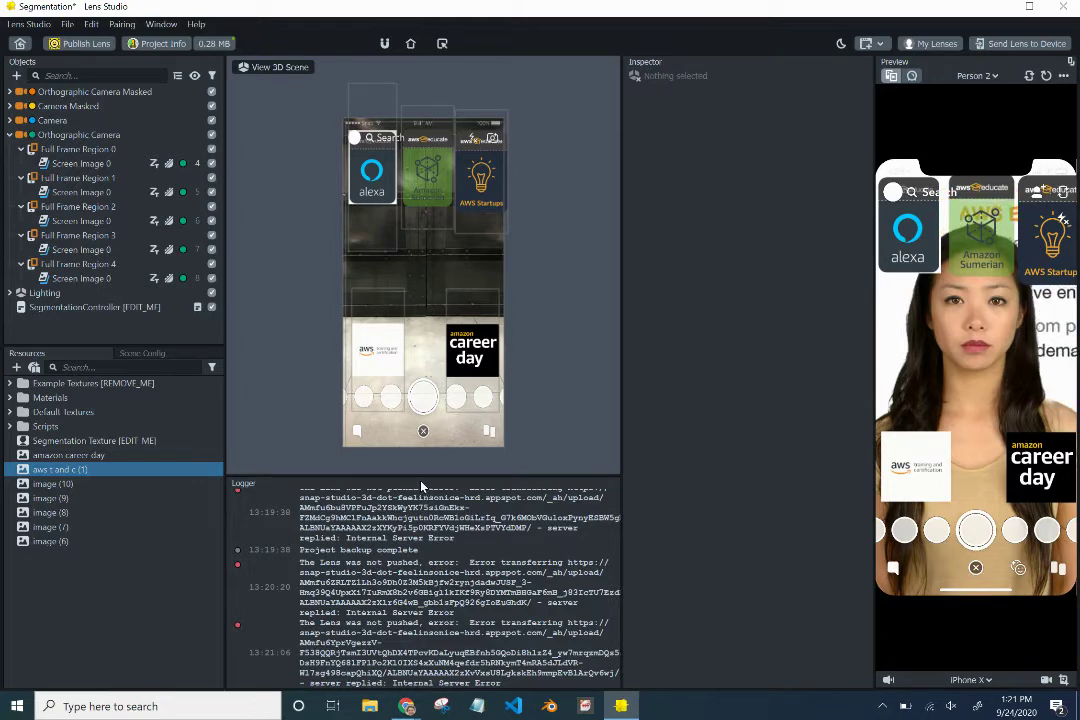
pyautogui.moveTo(422, 476); pyautogui.dragTo(424, 626)
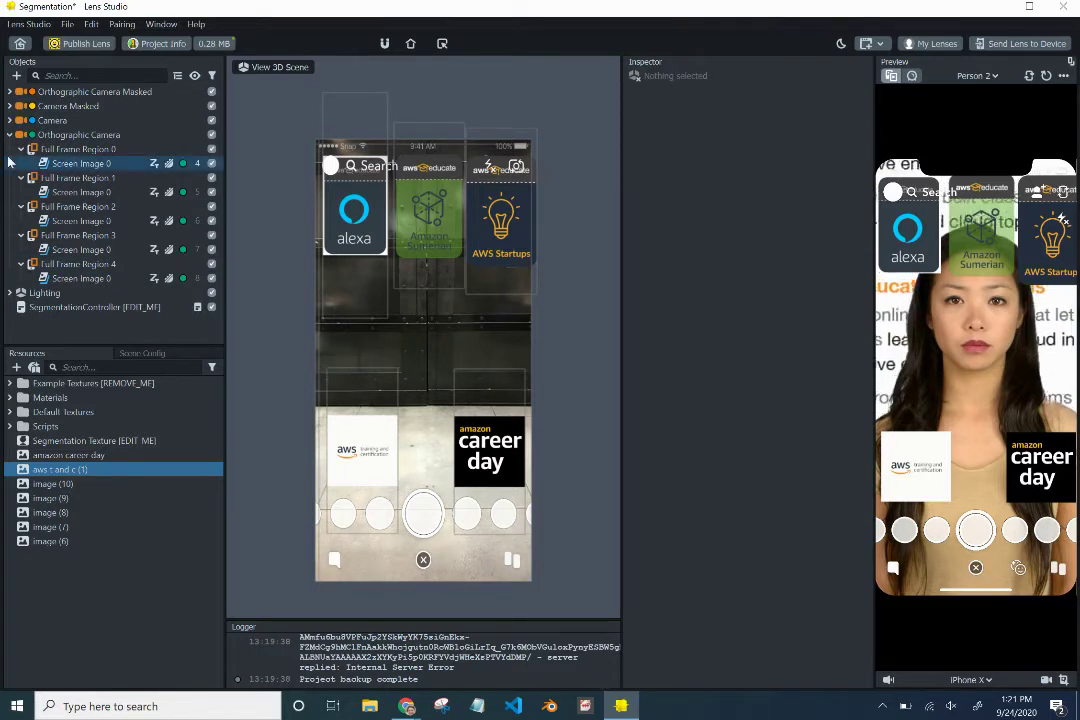
# - Add a Behavior helper script to the scene and select the new object to show its settings
pyautogui.click(16, 77)
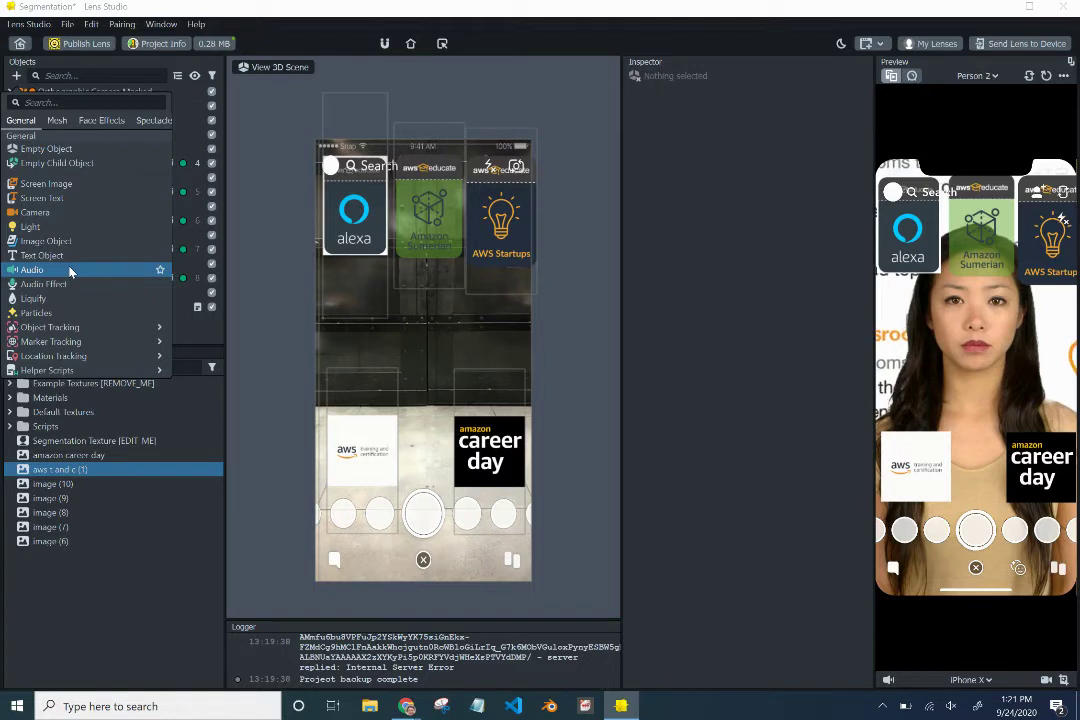
pyautogui.moveTo(72, 369)
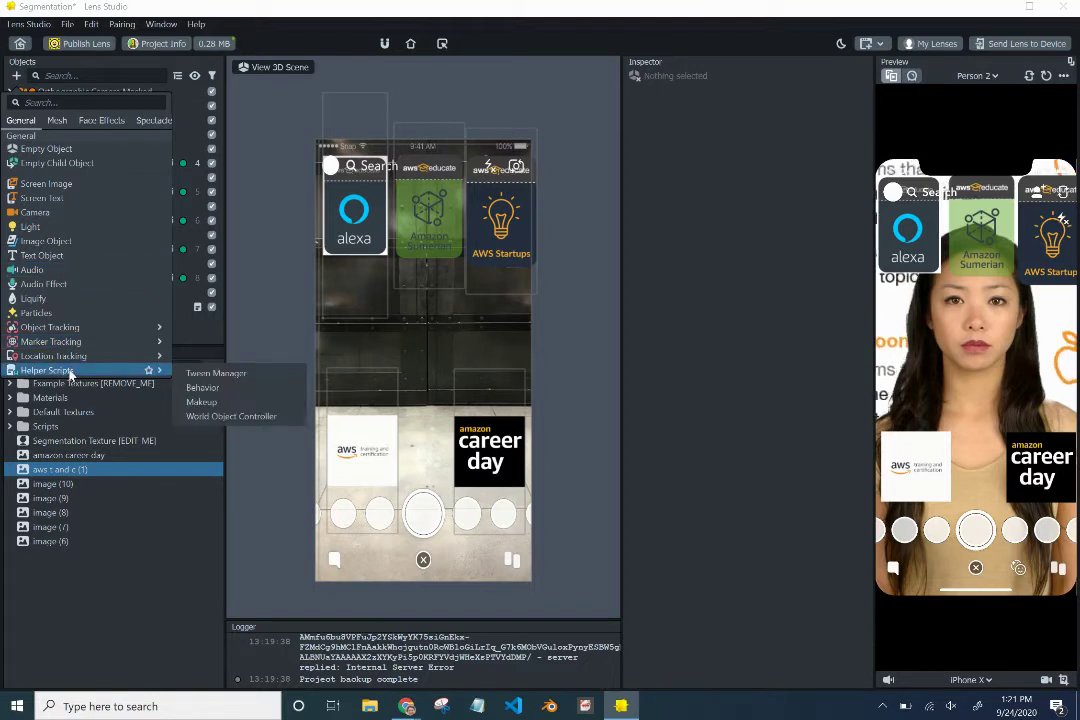
pyautogui.click(203, 388)
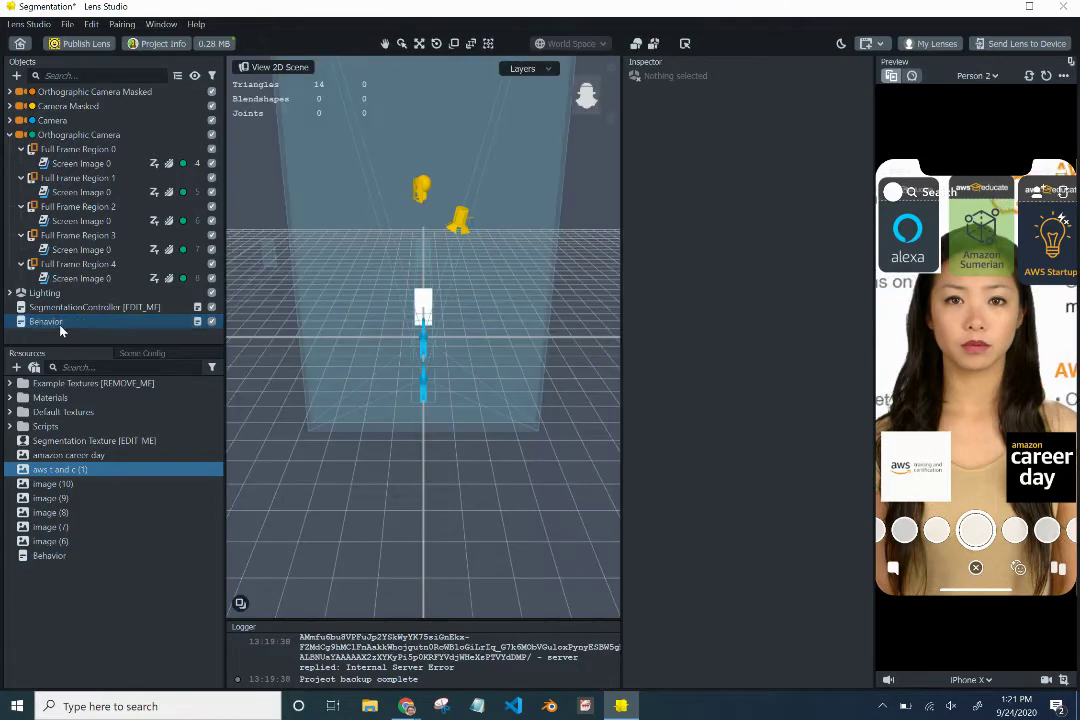
pyautogui.click(59, 328)
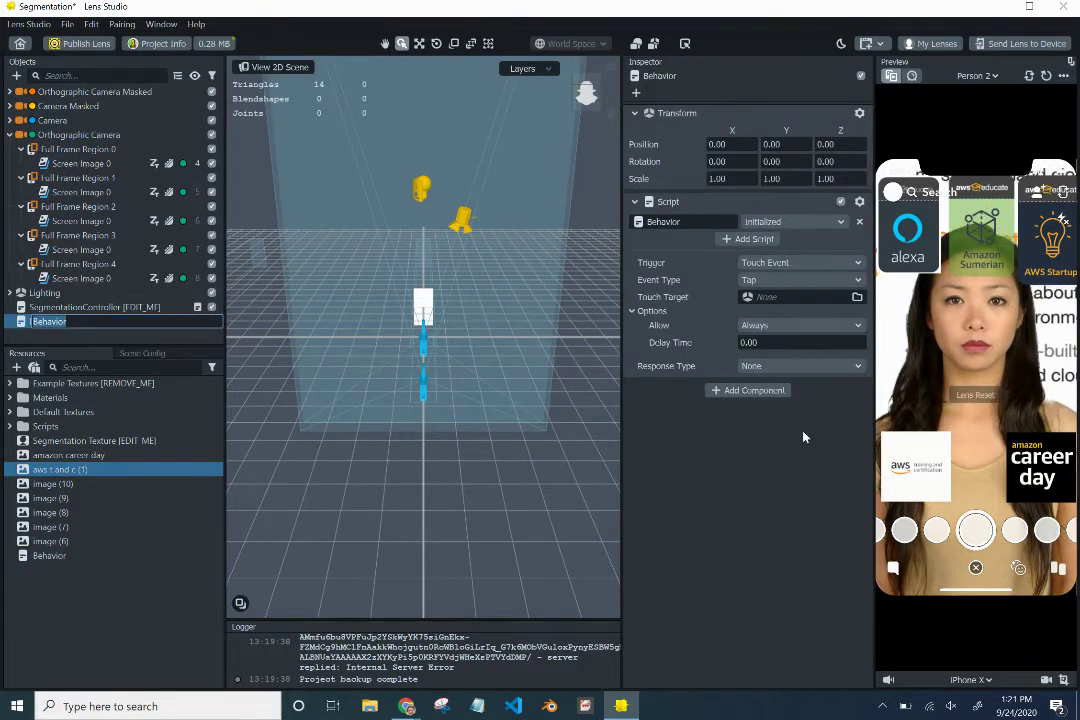
# - Disable Full Frame Regions 0 through 4 under the Orthographic Camera
pyautogui.click(47, 329)
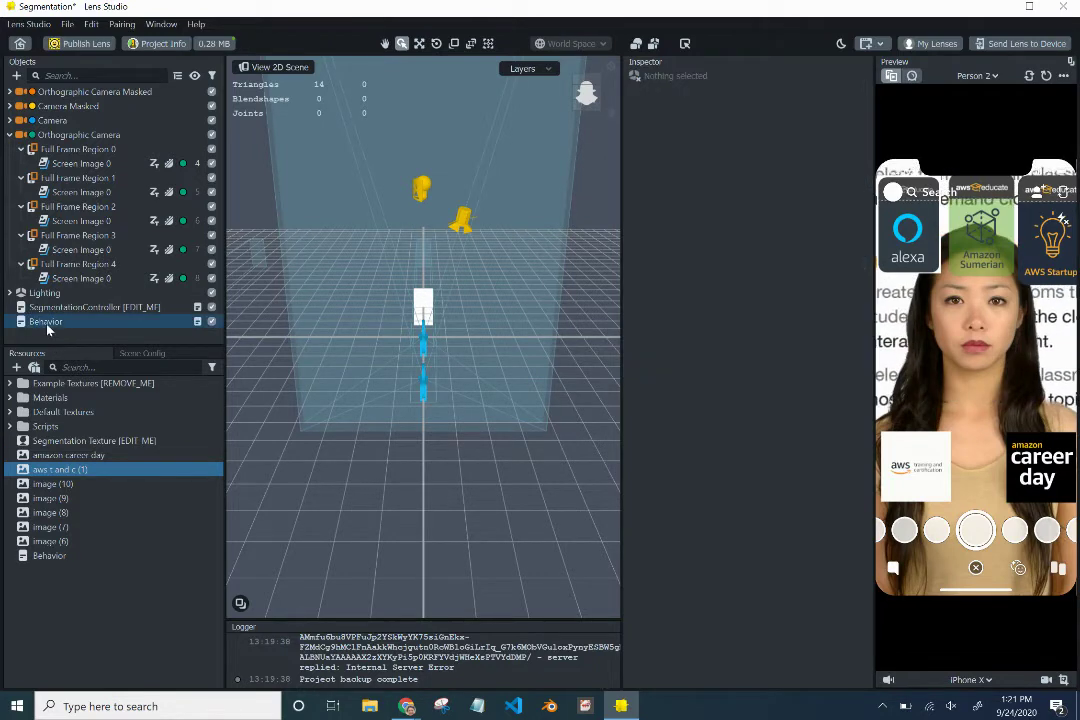
pyautogui.click(47, 327)
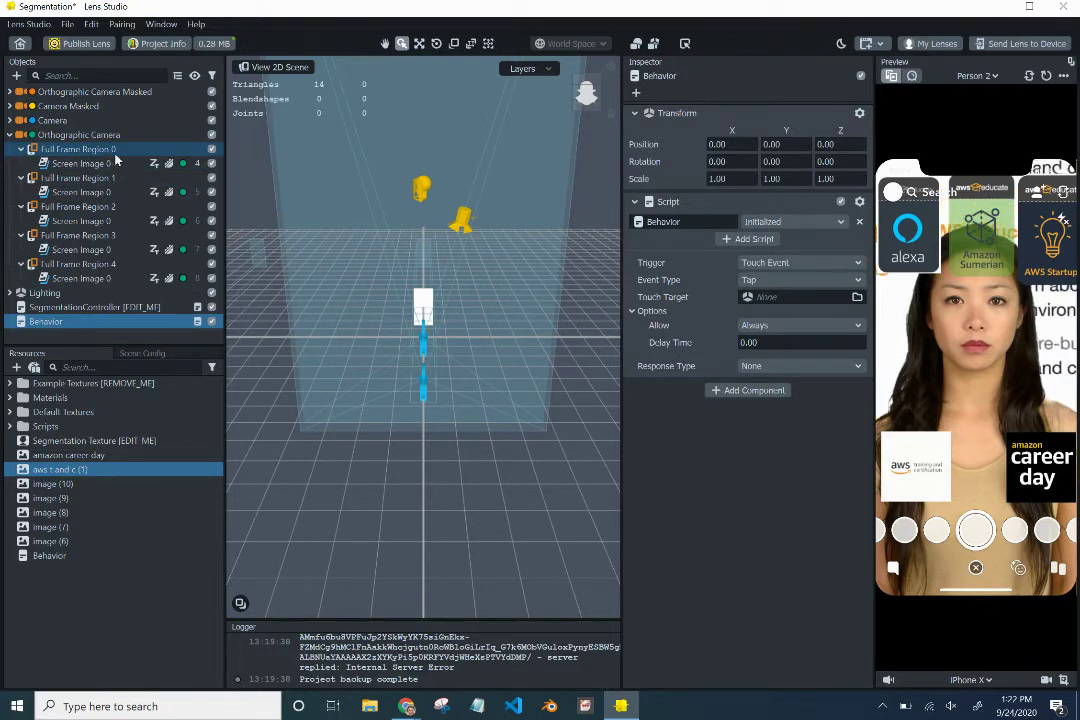
pyautogui.click(211, 149)
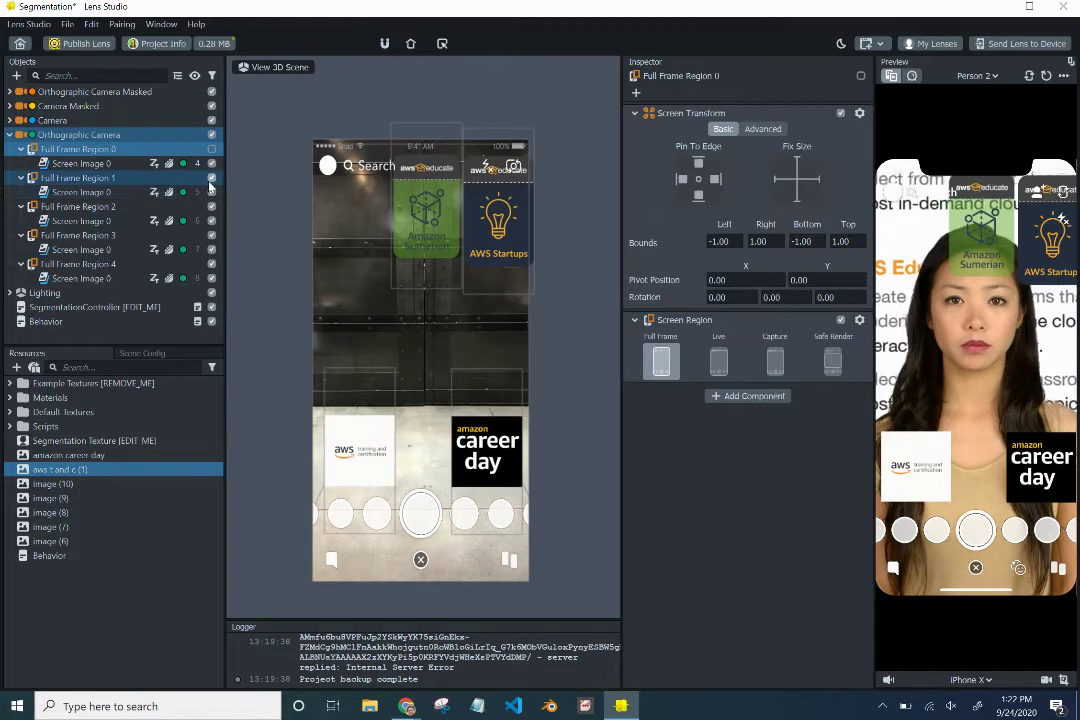
pyautogui.click(211, 177)
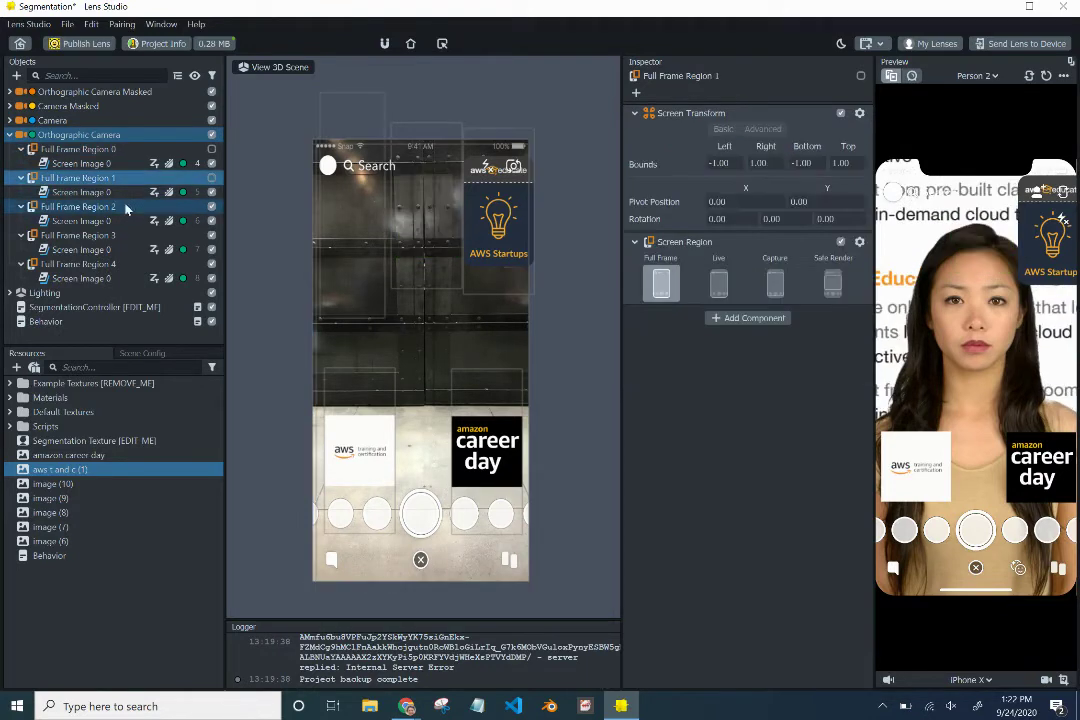
pyautogui.click(211, 206)
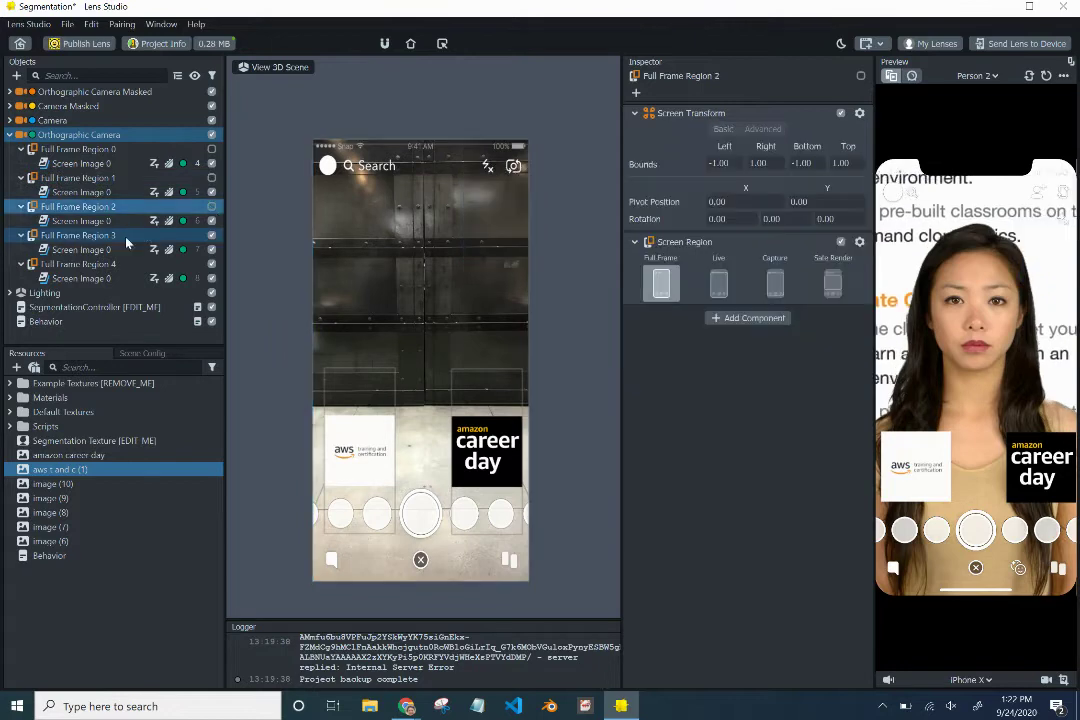
pyautogui.click(211, 235)
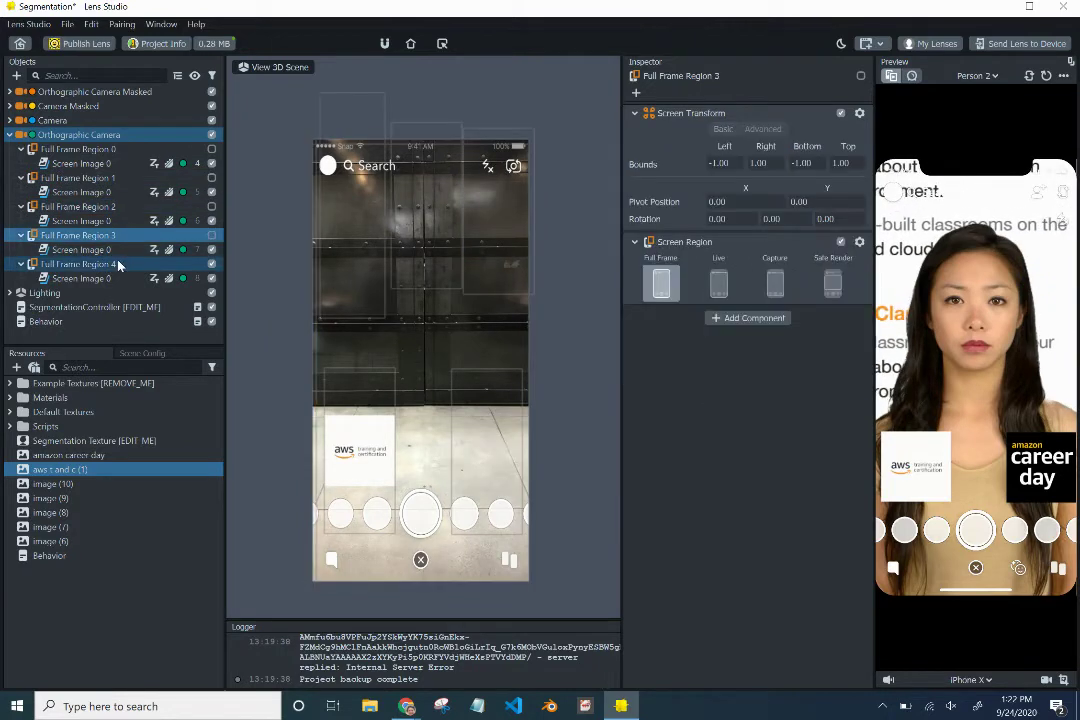
pyautogui.click(211, 264)
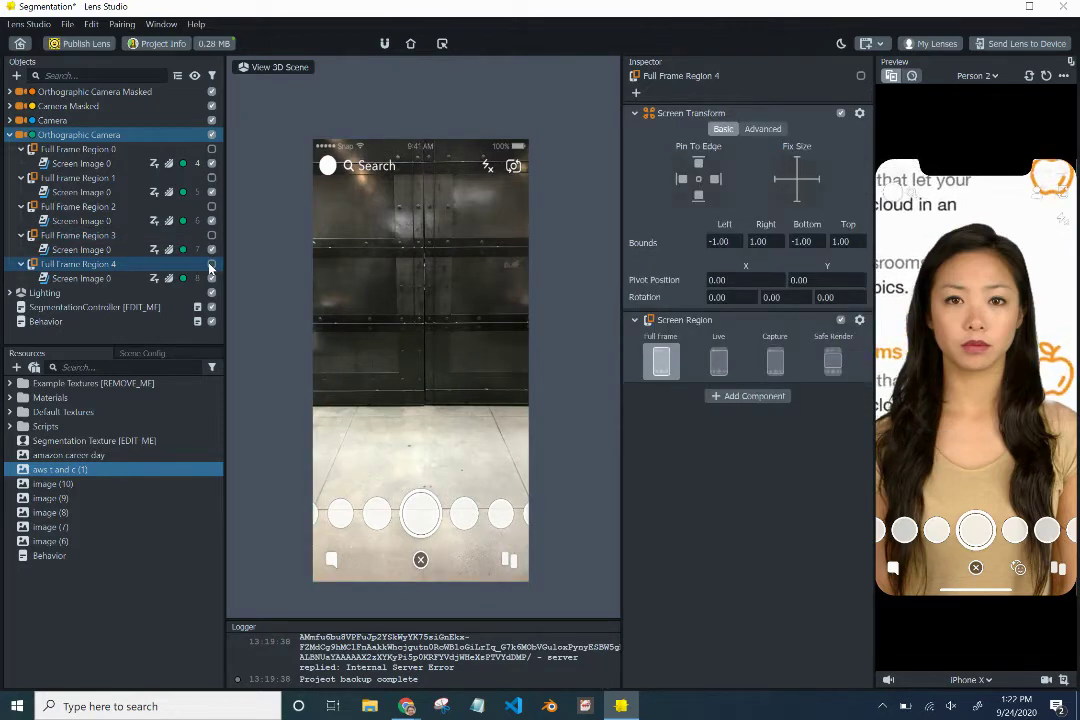
# - Set the Behavior script to be allowed Once with the response type Set Enabled
pyautogui.click(44, 321)
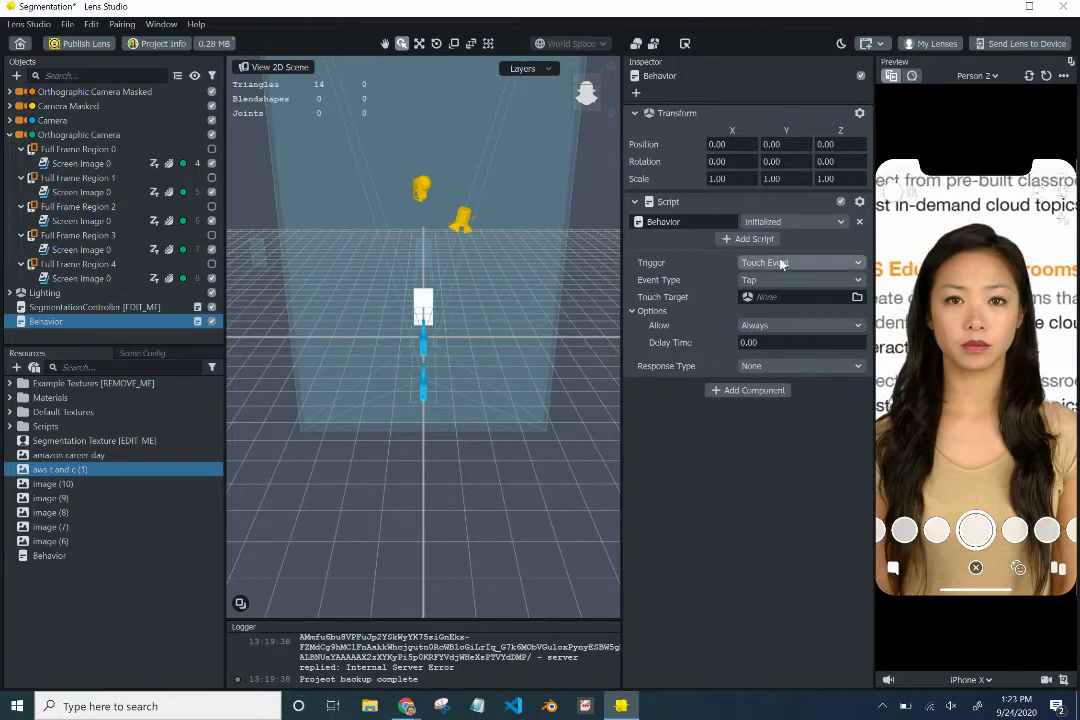
pyautogui.click(783, 334)
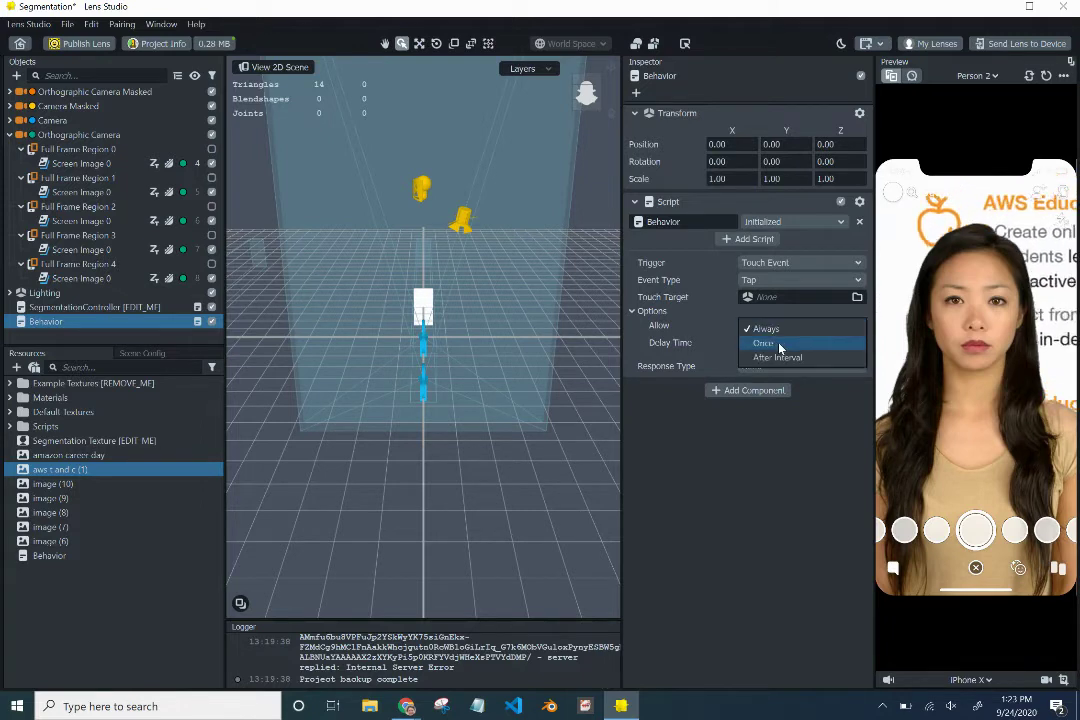
pyautogui.click(781, 345)
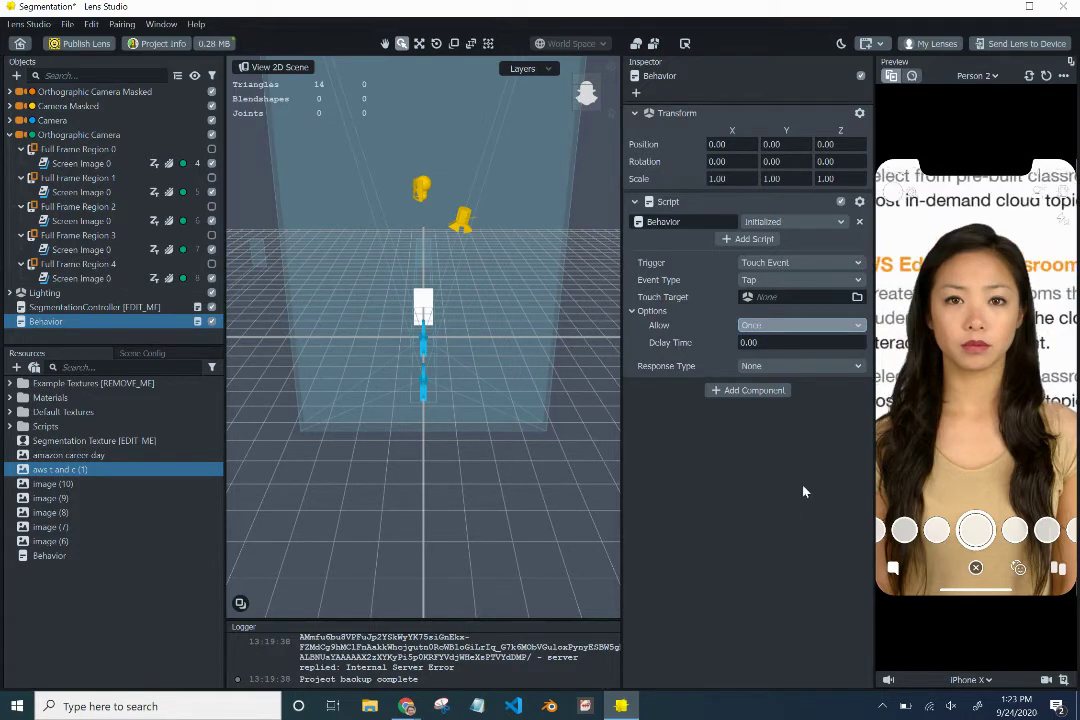
pyautogui.click(822, 368)
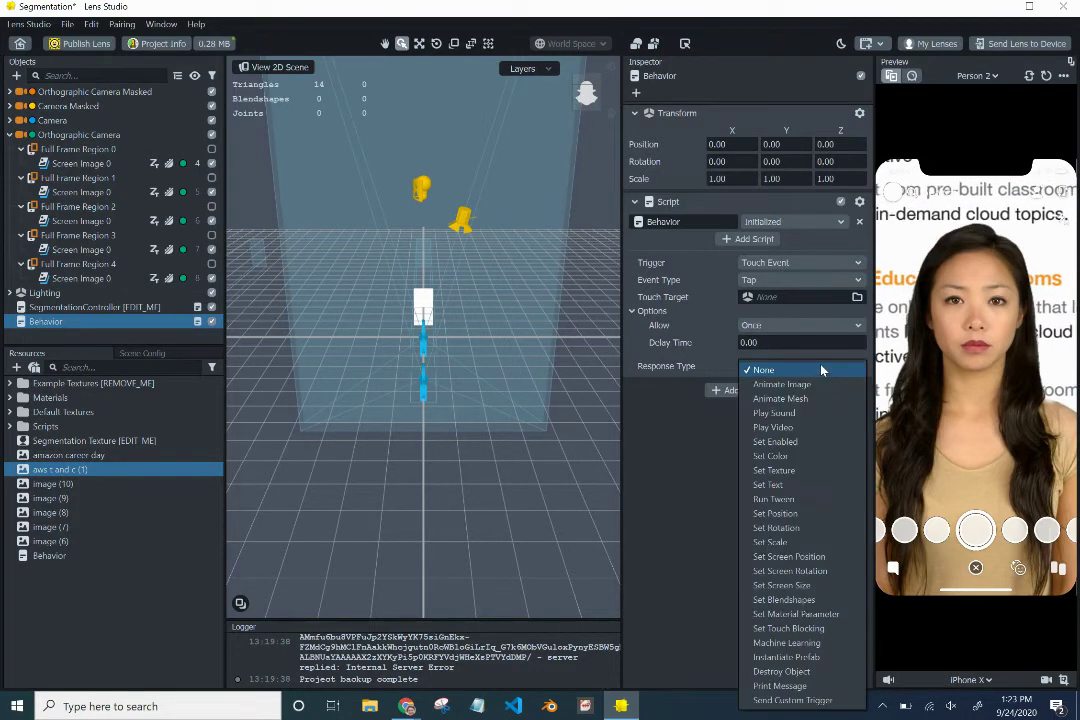
pyautogui.click(800, 443)
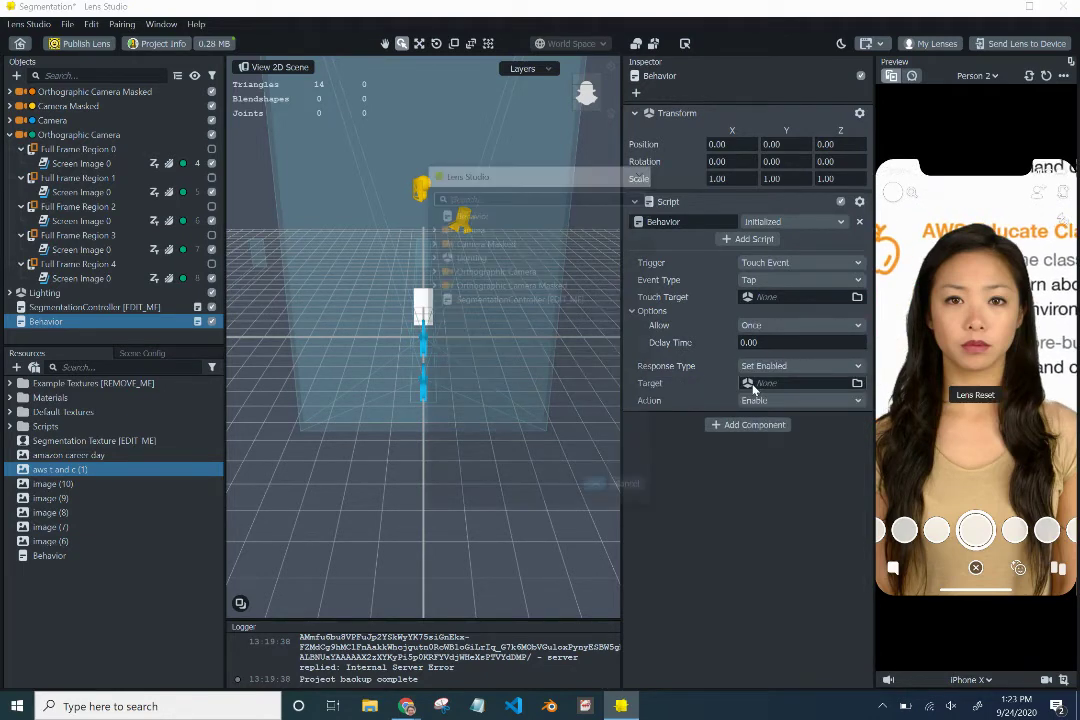
# - Assign Full Frame Region 0 under the Orthographic Camera as the Behavior script's response target
pyautogui.click(754, 386)
pyautogui.click(431, 270)
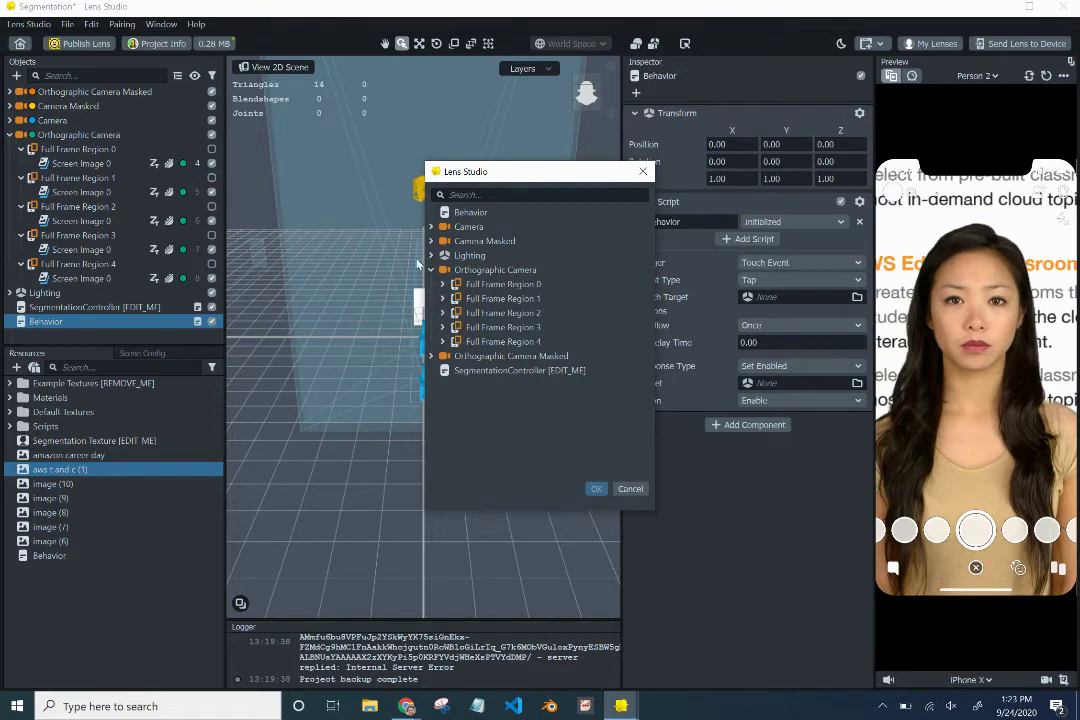
pyautogui.click(488, 285)
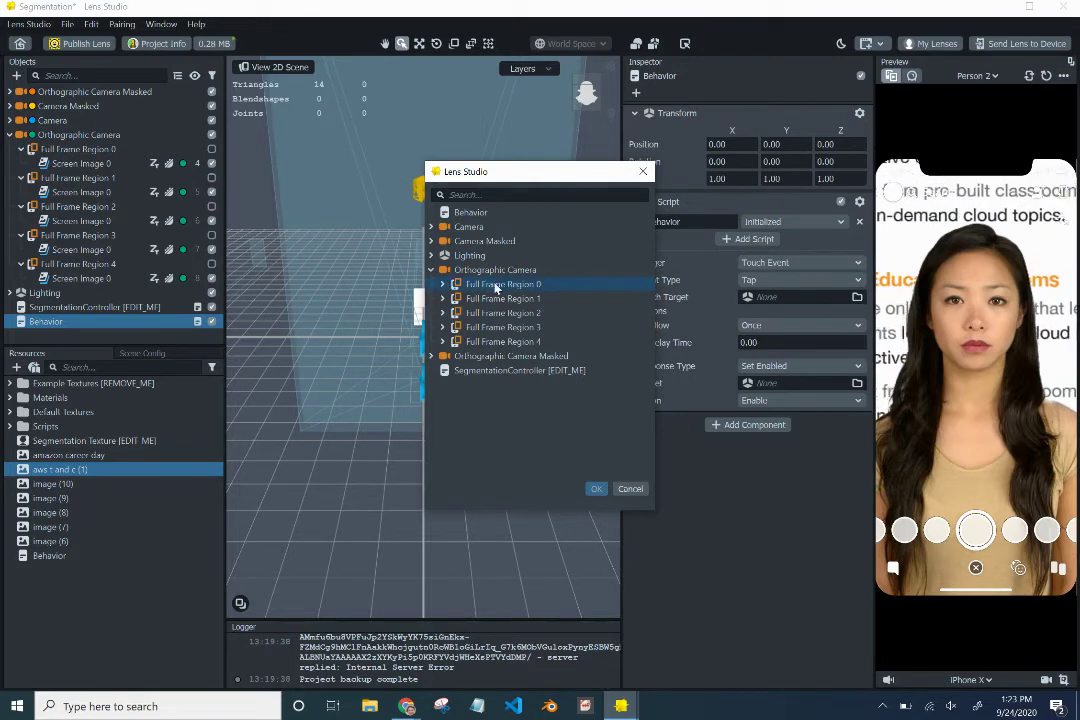
pyautogui.click(495, 286)
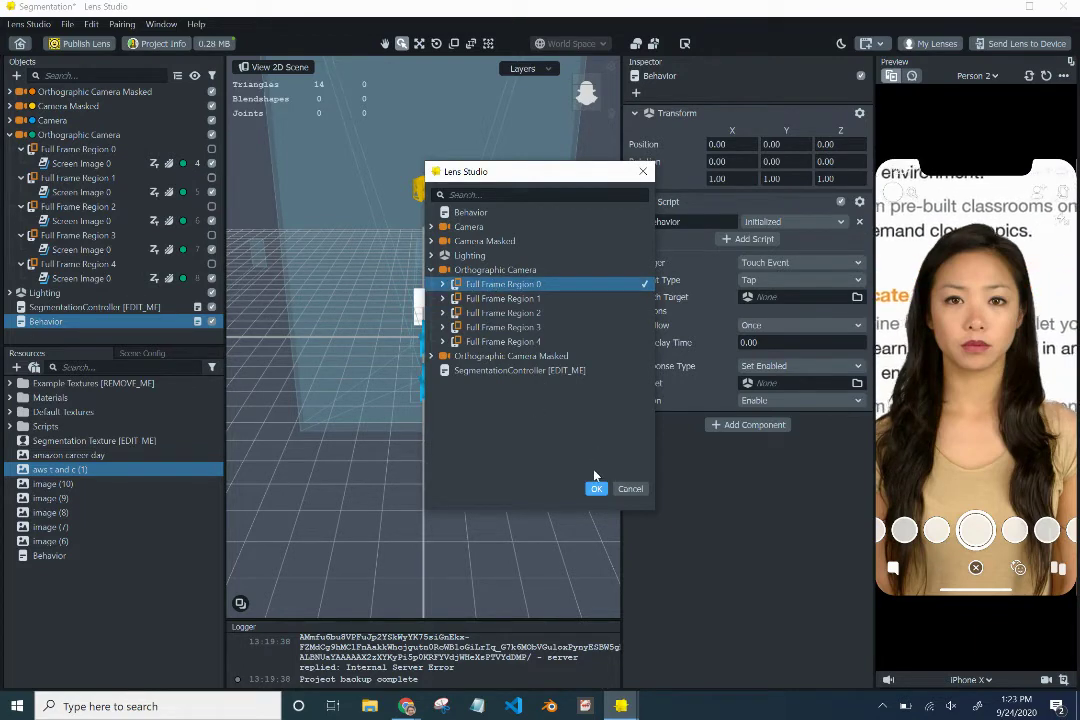
pyautogui.click(595, 490)
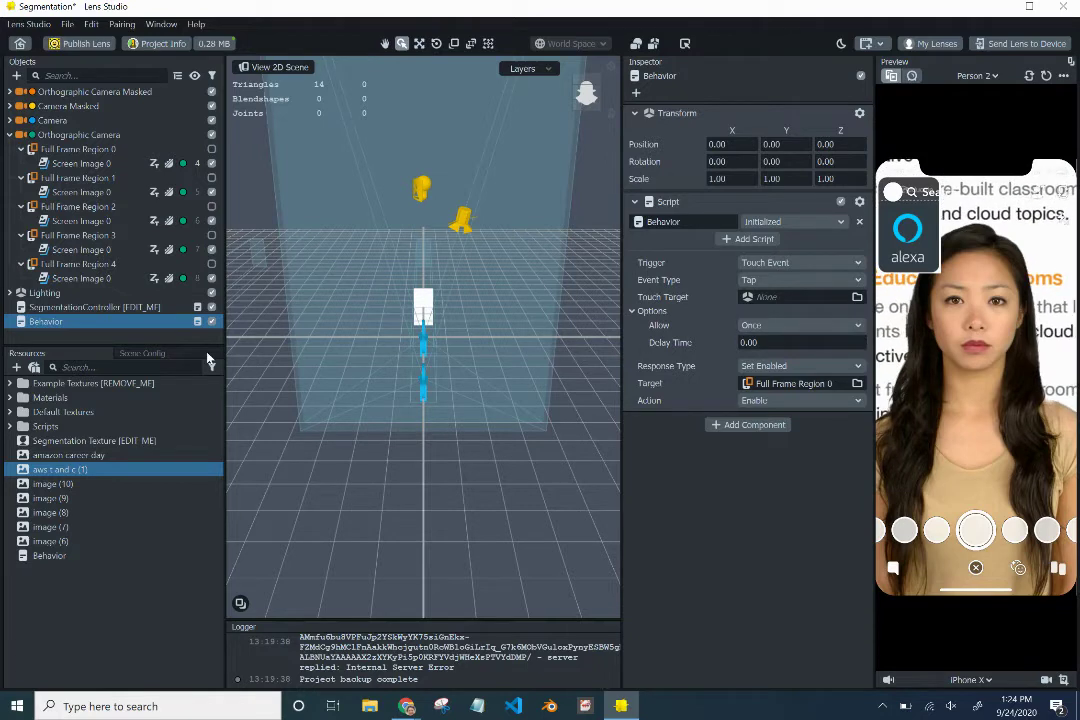
# - Duplicate the Behavior object and set the copy's trigger to Face Event
pyautogui.click(113, 338)
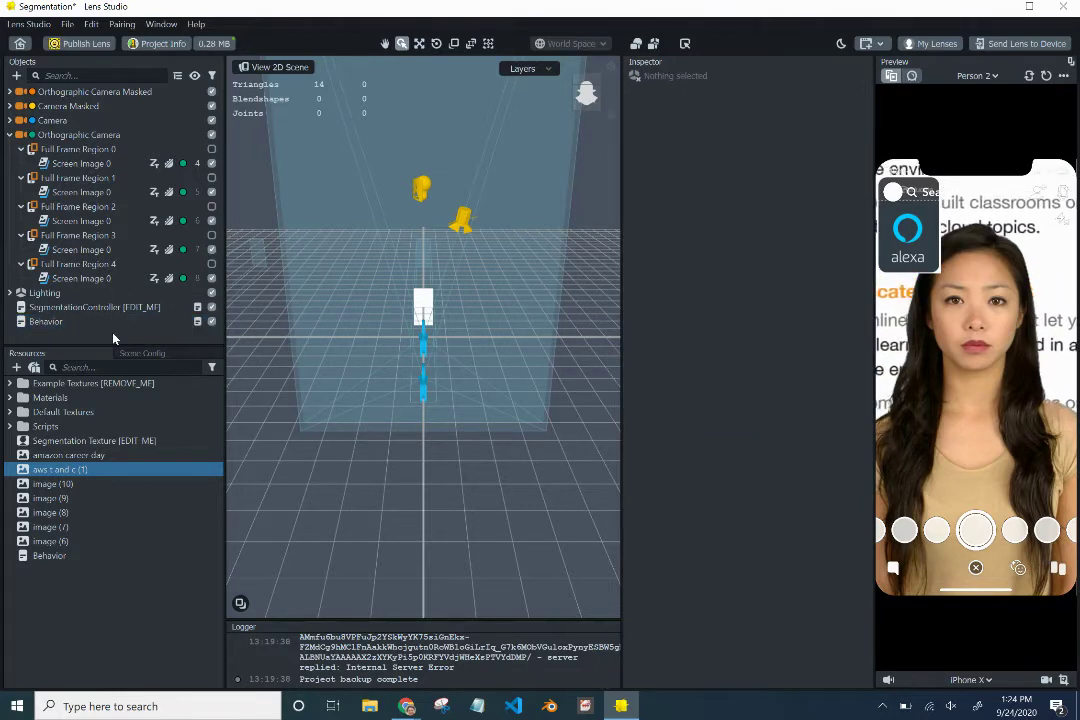
pyautogui.click(32, 322)
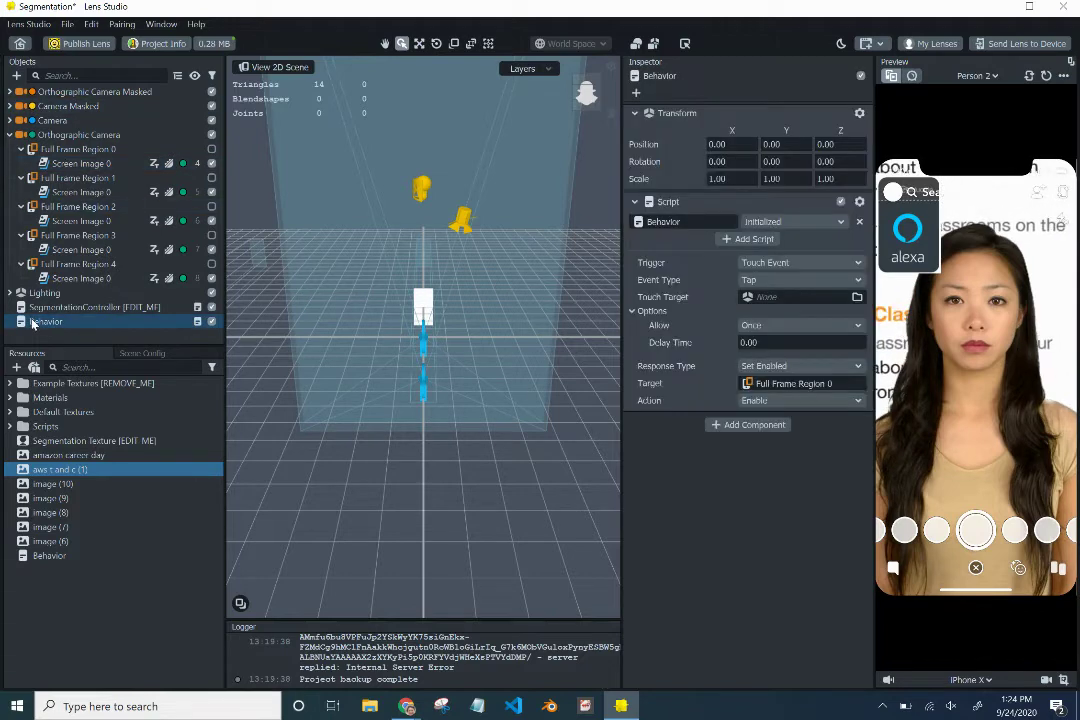
pyautogui.rightClick(32, 322)
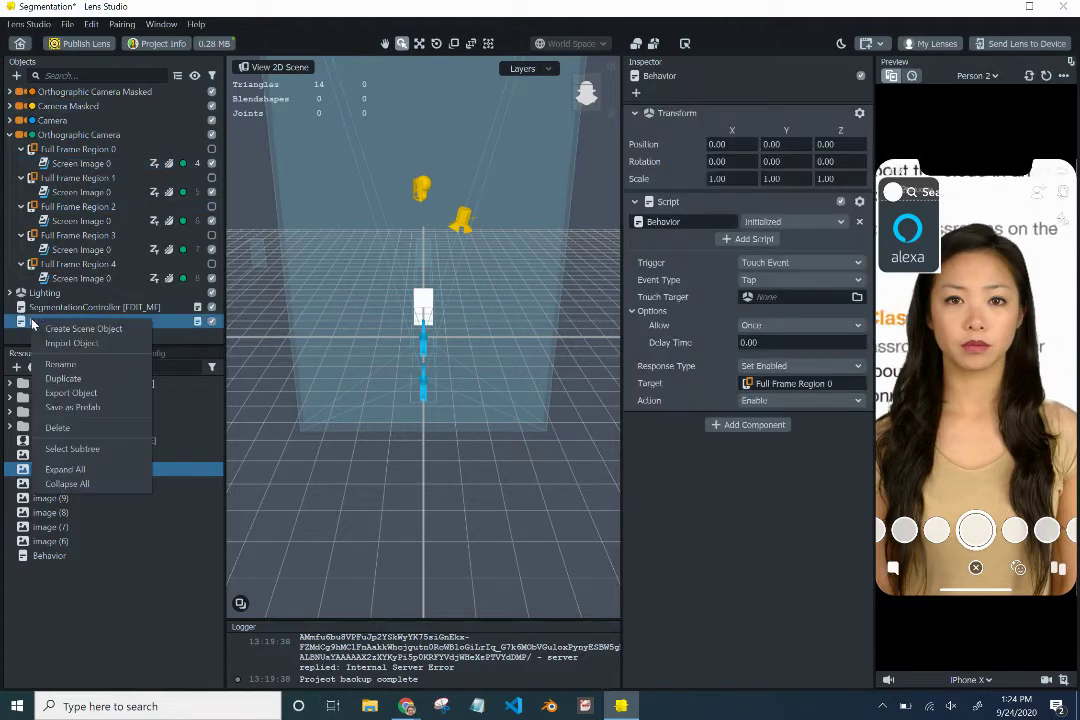
pyautogui.click(70, 388)
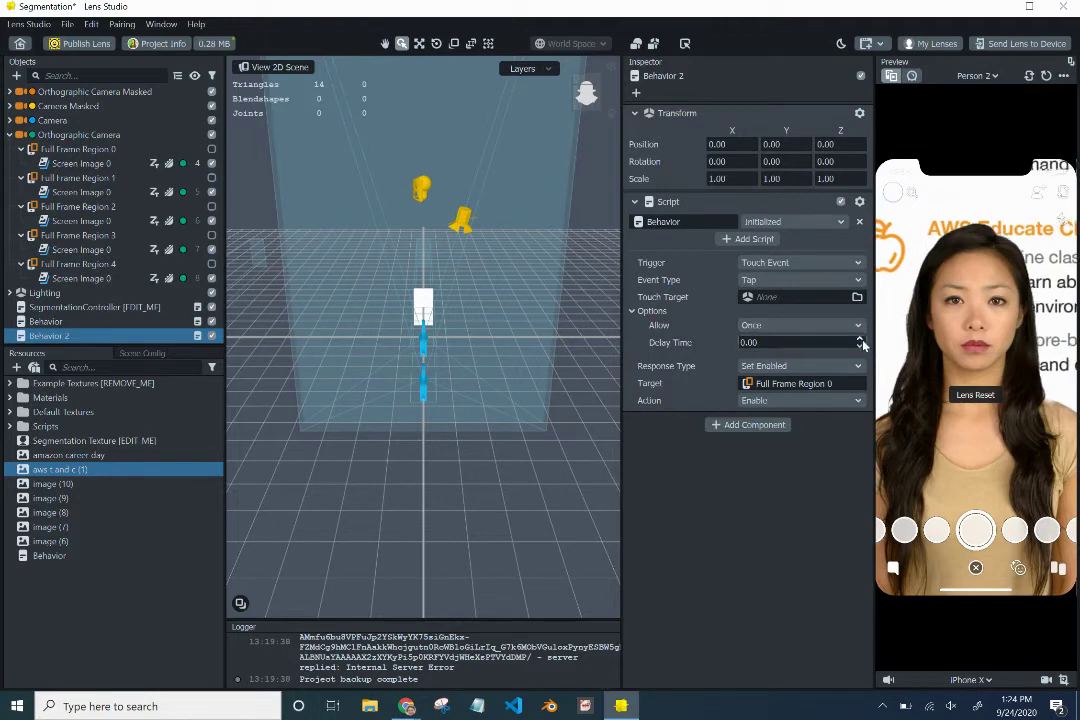
pyautogui.click(818, 264)
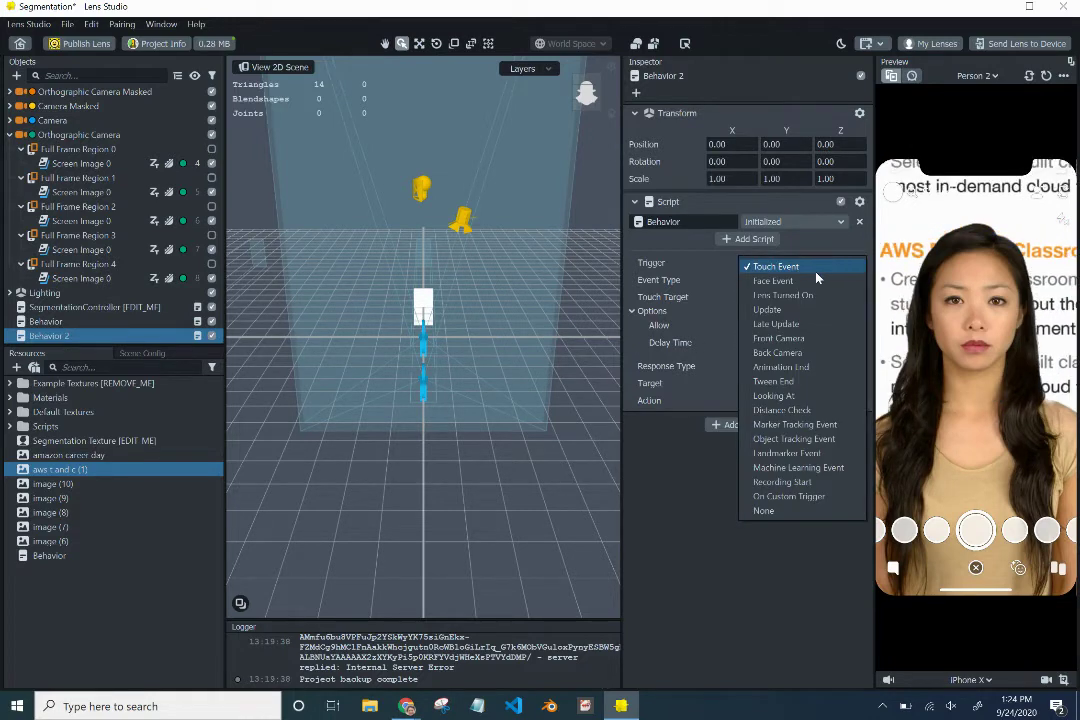
pyautogui.click(815, 282)
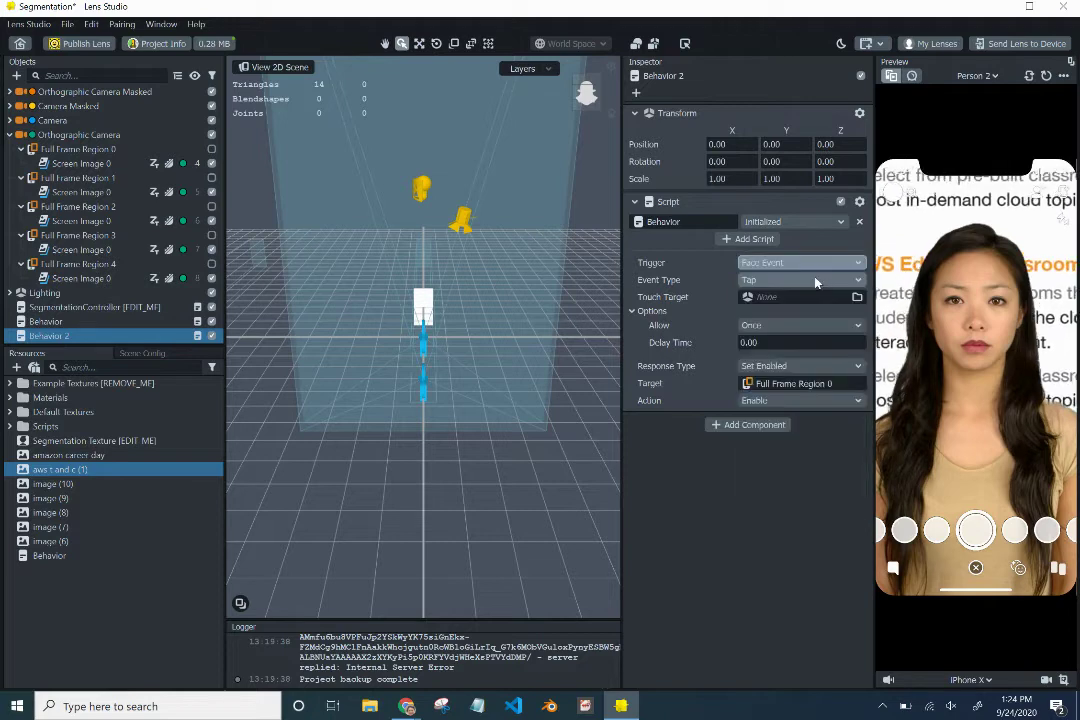
# - Assign Full Frame Region 1 under the Orthographic Camera as Behavior 2's response target
pyautogui.click(790, 384)
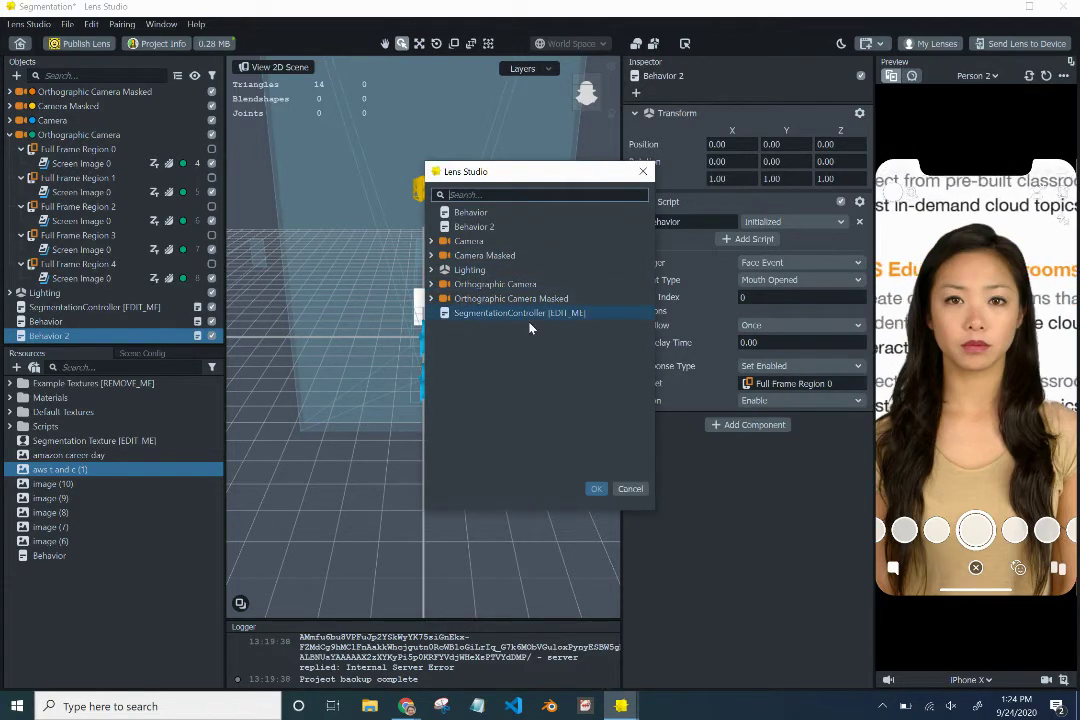
pyautogui.click(447, 286)
pyautogui.click(503, 313)
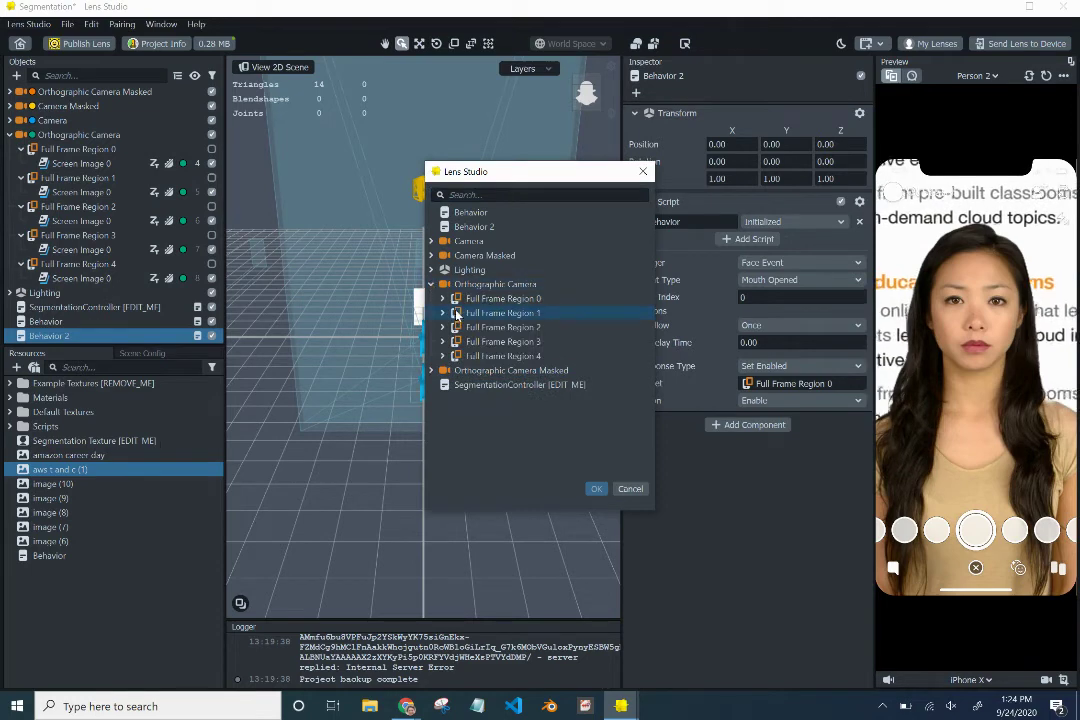
pyautogui.click(596, 488)
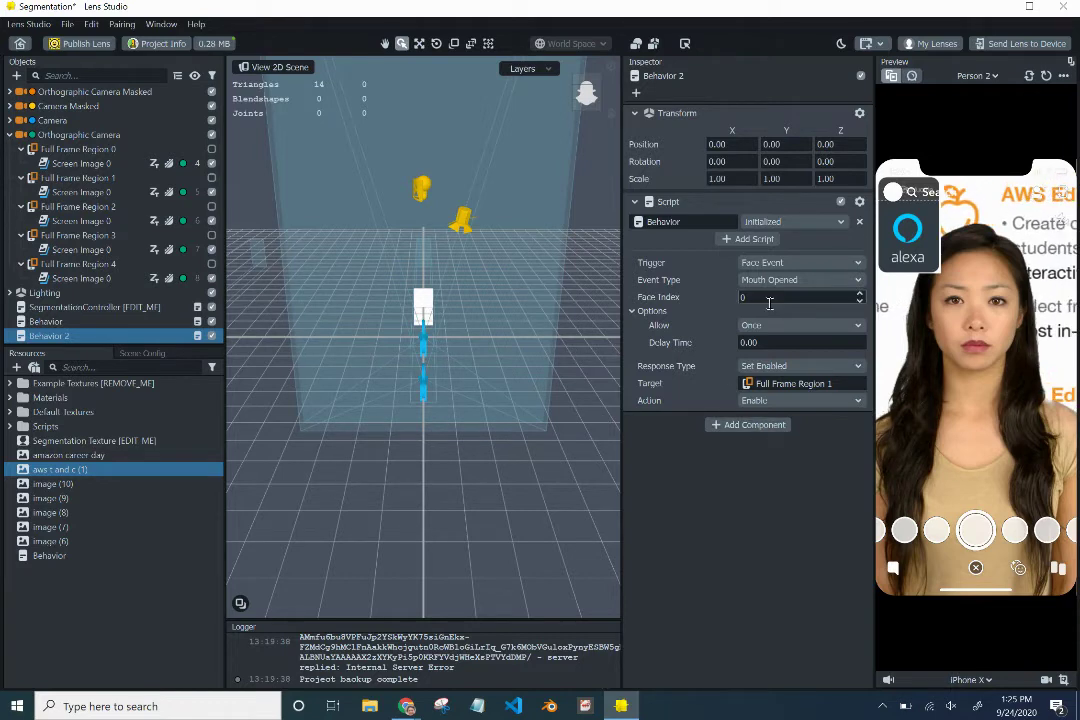
pyautogui.click(795, 285)
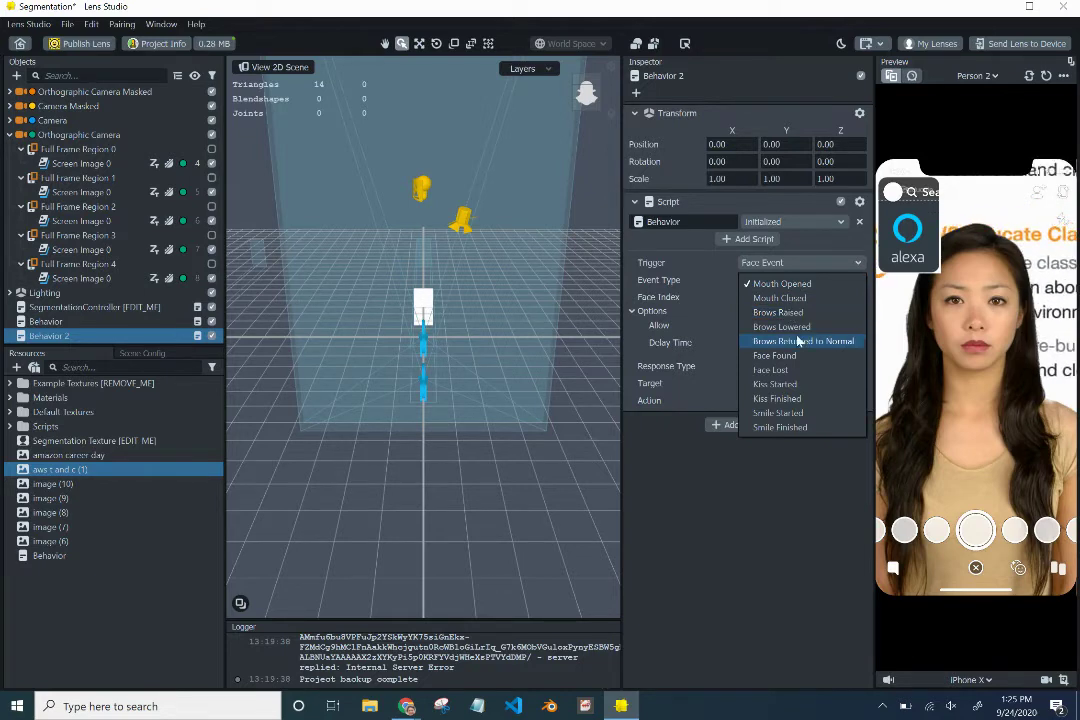
pyautogui.click(766, 482)
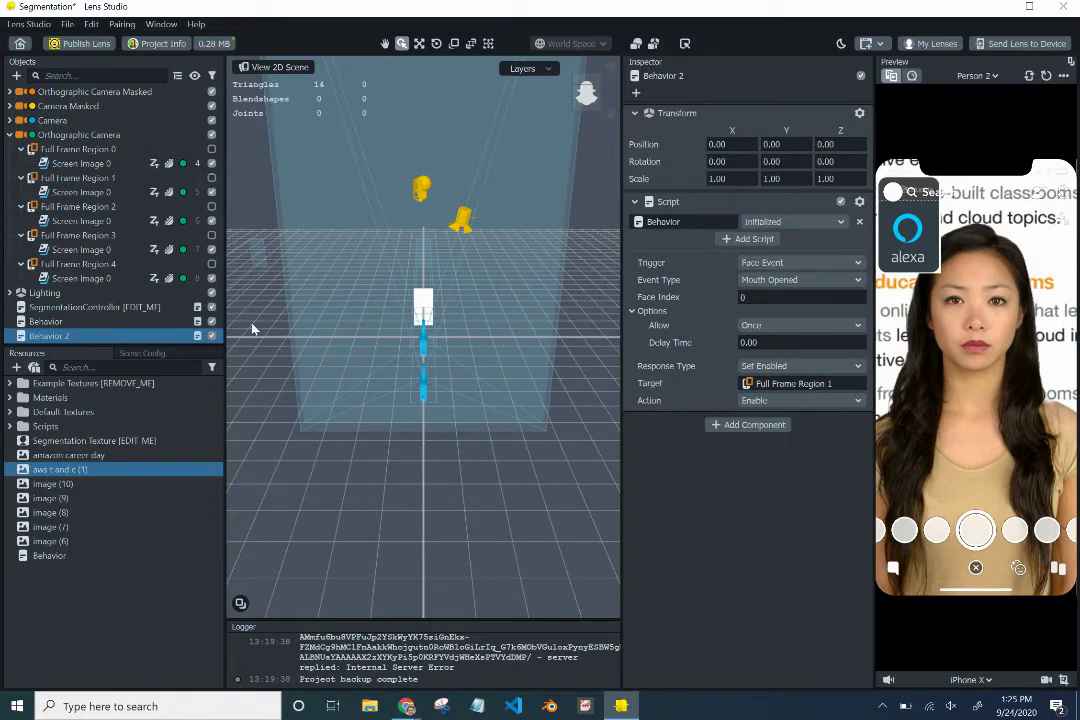
pyautogui.rightClick(57, 336)
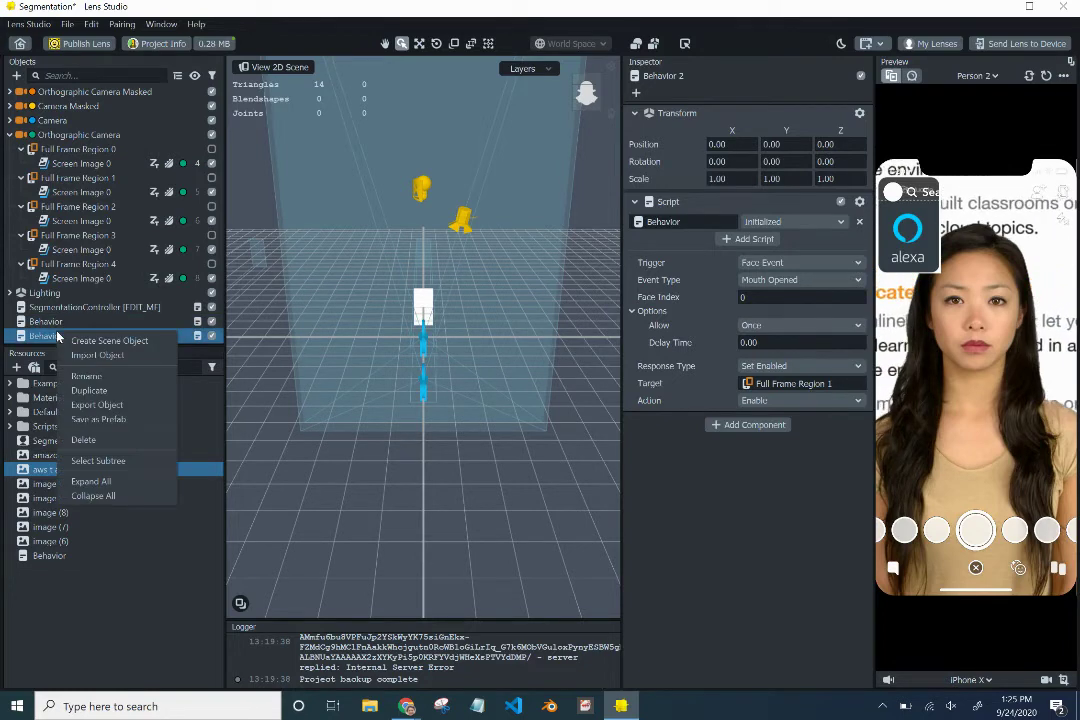
pyautogui.click(76, 392)
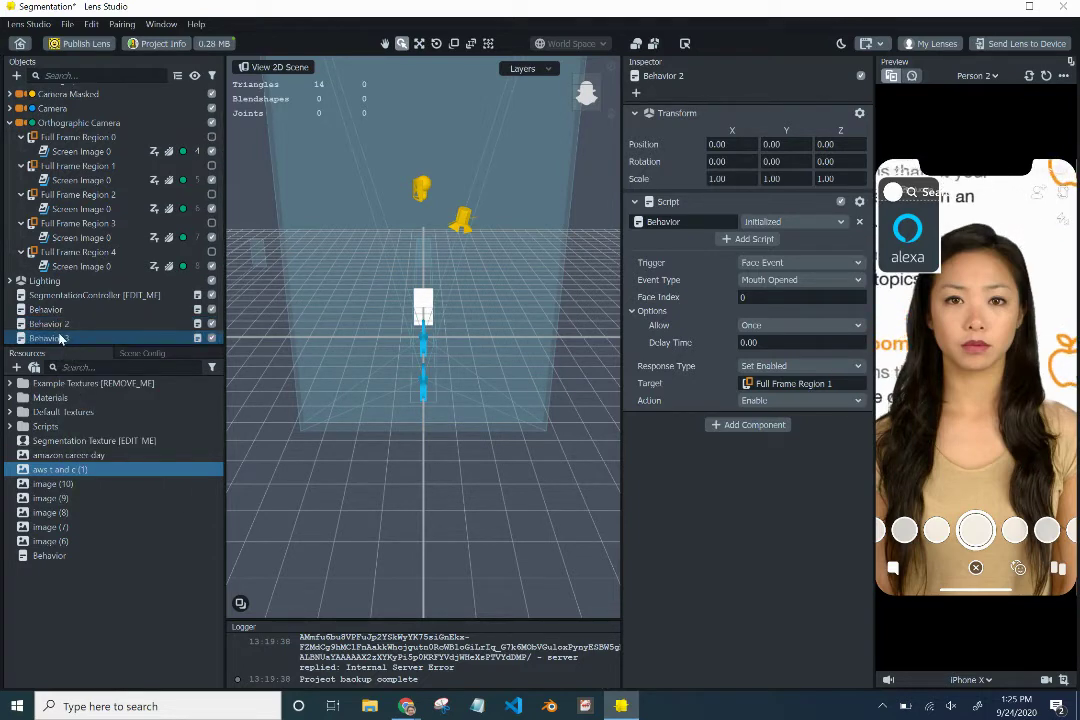
pyautogui.rightClick(60, 340)
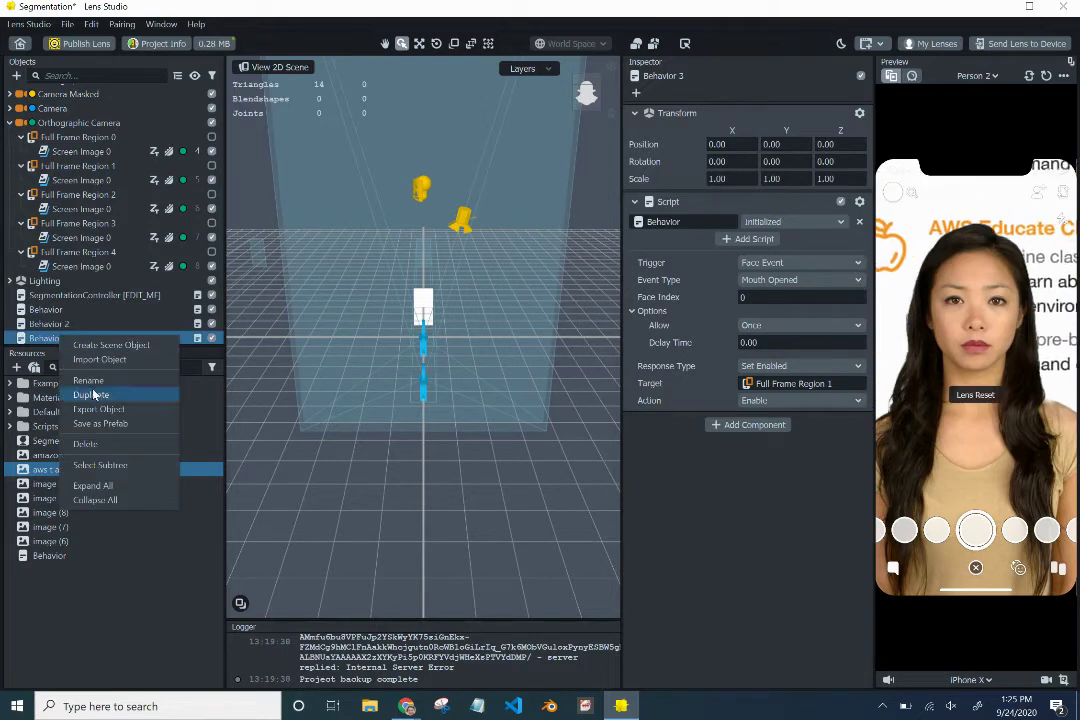
pyautogui.click(88, 443)
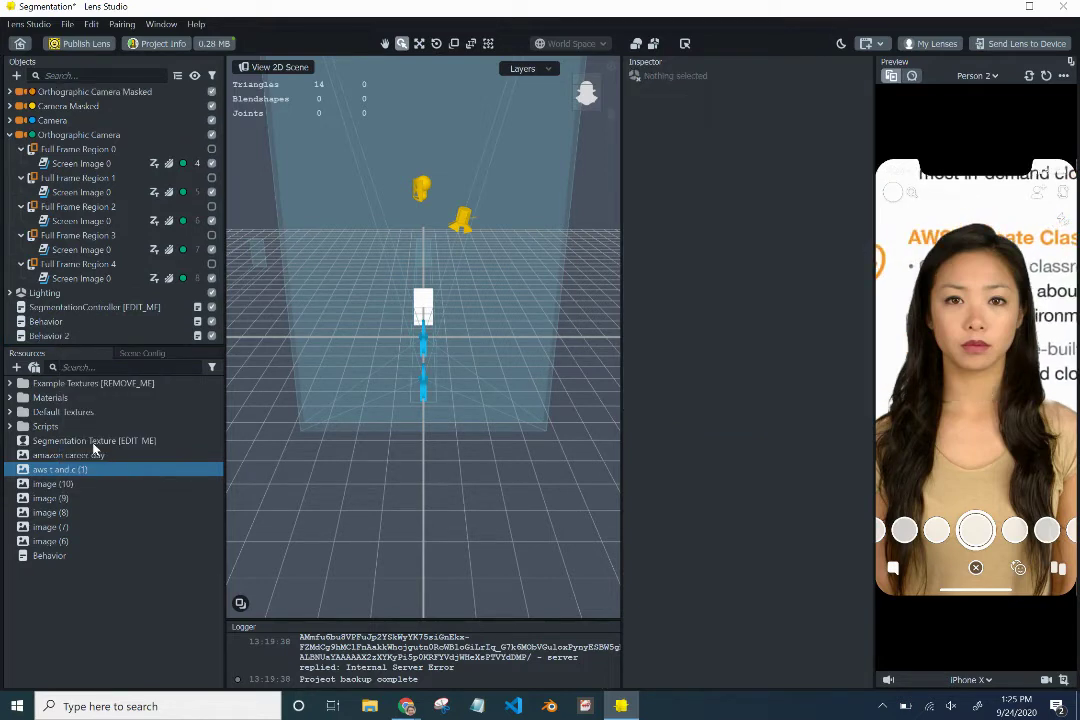
# - Reselect Full Frame Region 0 under the Orthographic Camera as the first Behavior script's response target
pyautogui.click(61, 325)
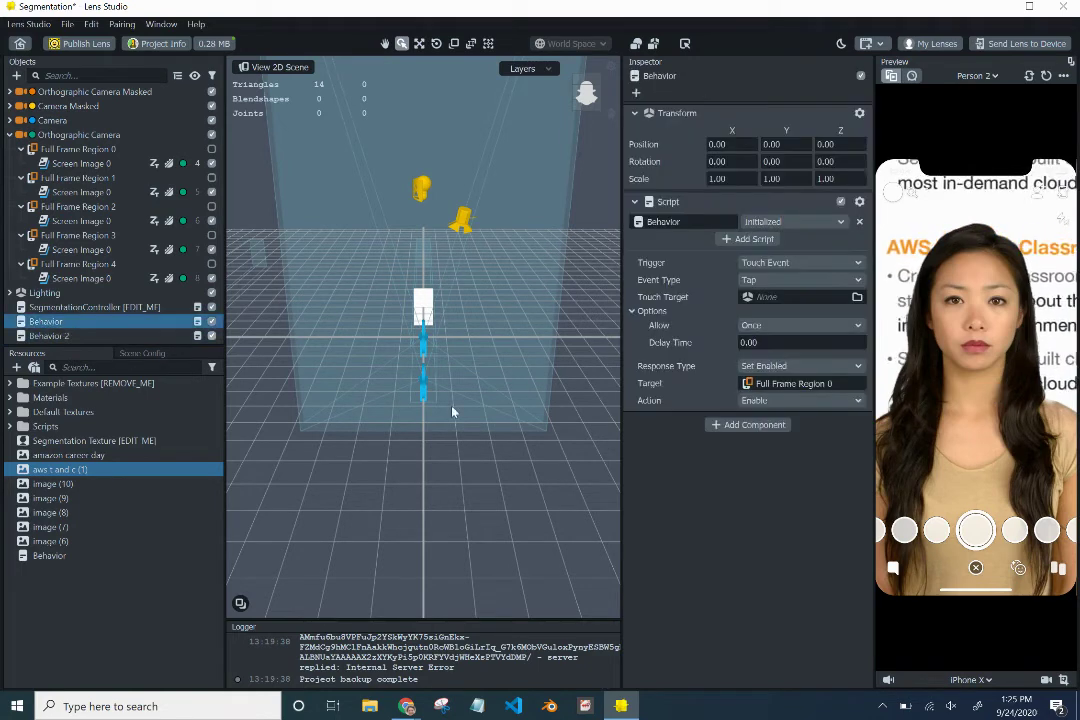
pyautogui.click(790, 384)
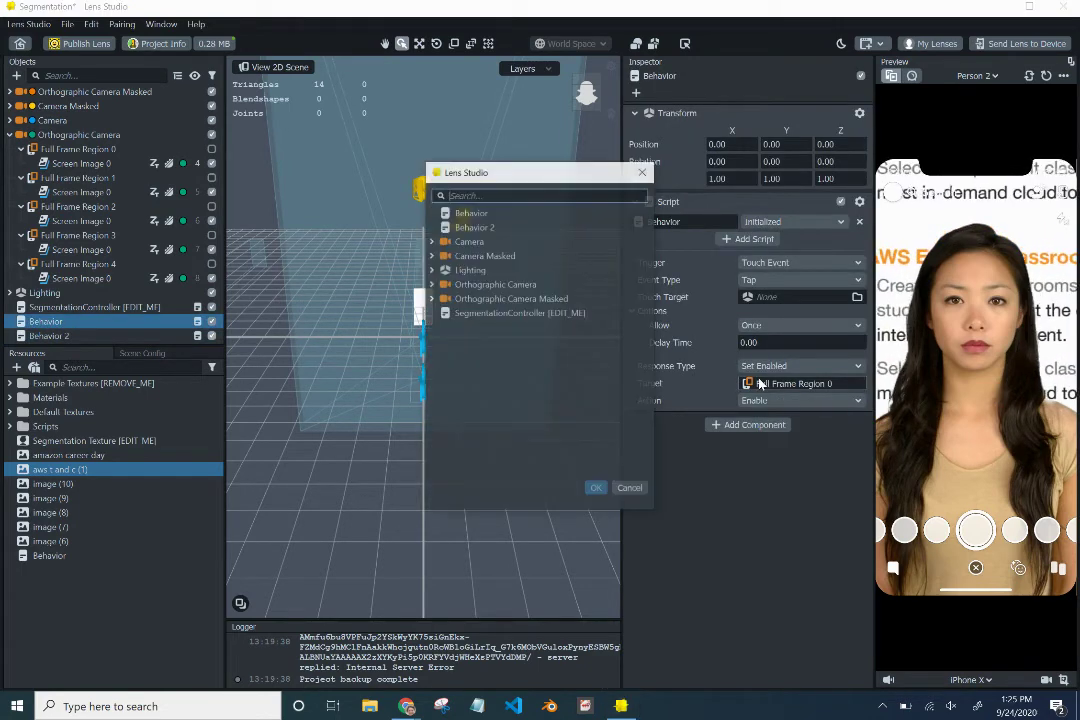
pyautogui.click(431, 284)
pyautogui.click(480, 299)
pyautogui.click(479, 301)
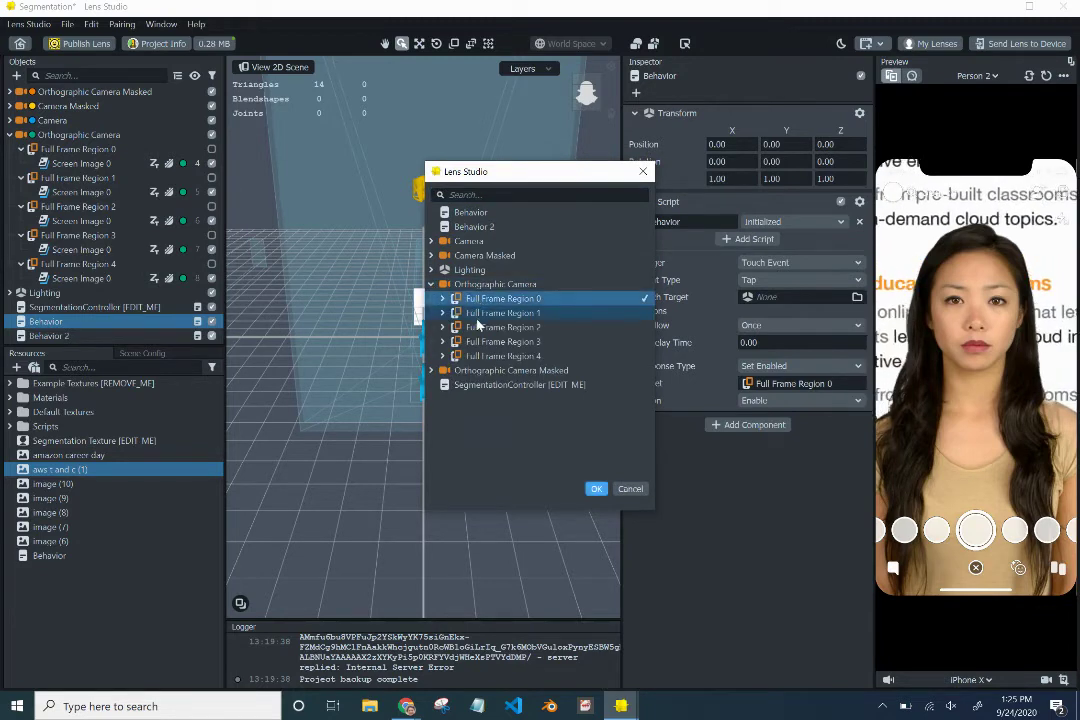
pyautogui.click(479, 328)
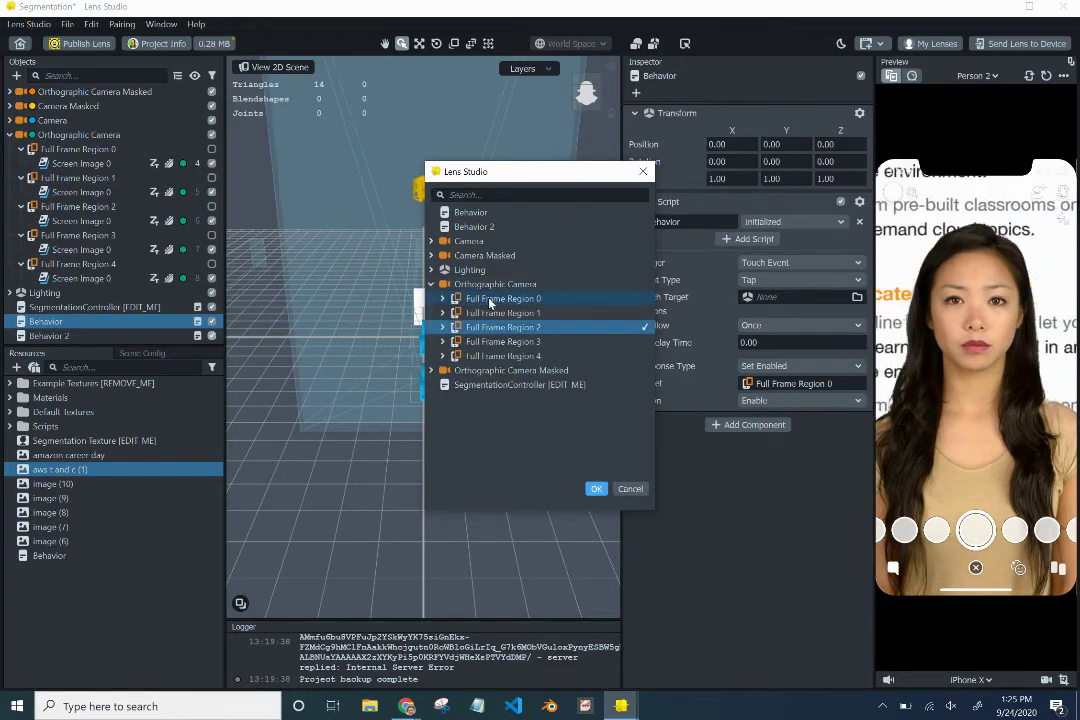
pyautogui.click(490, 300)
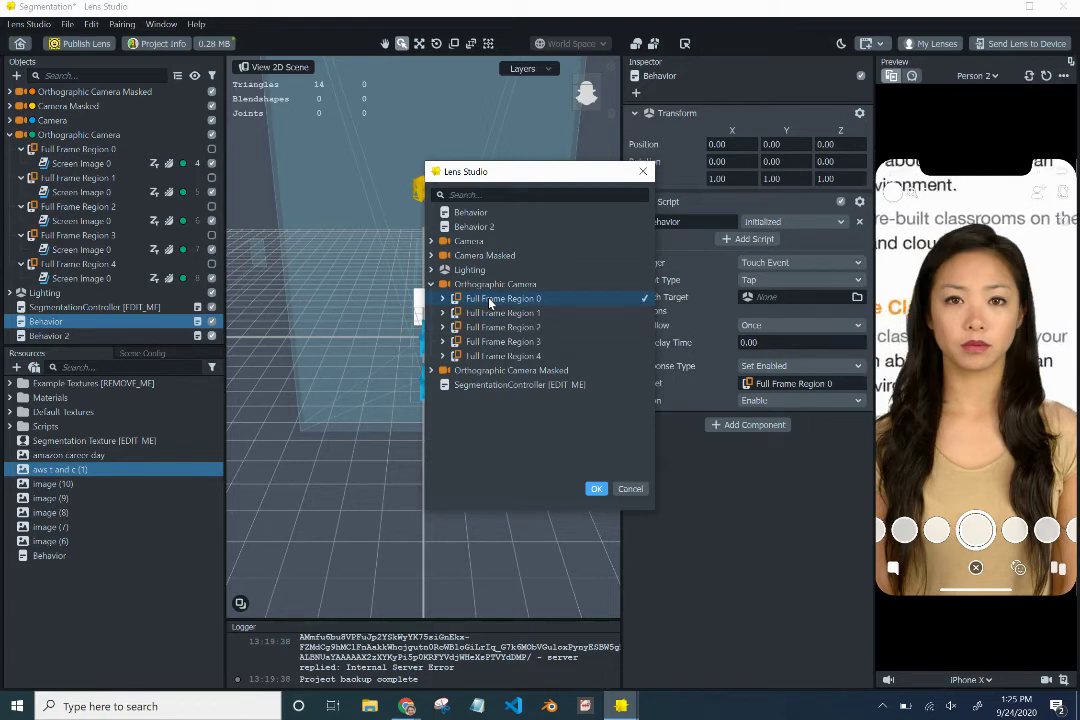
pyautogui.click(594, 489)
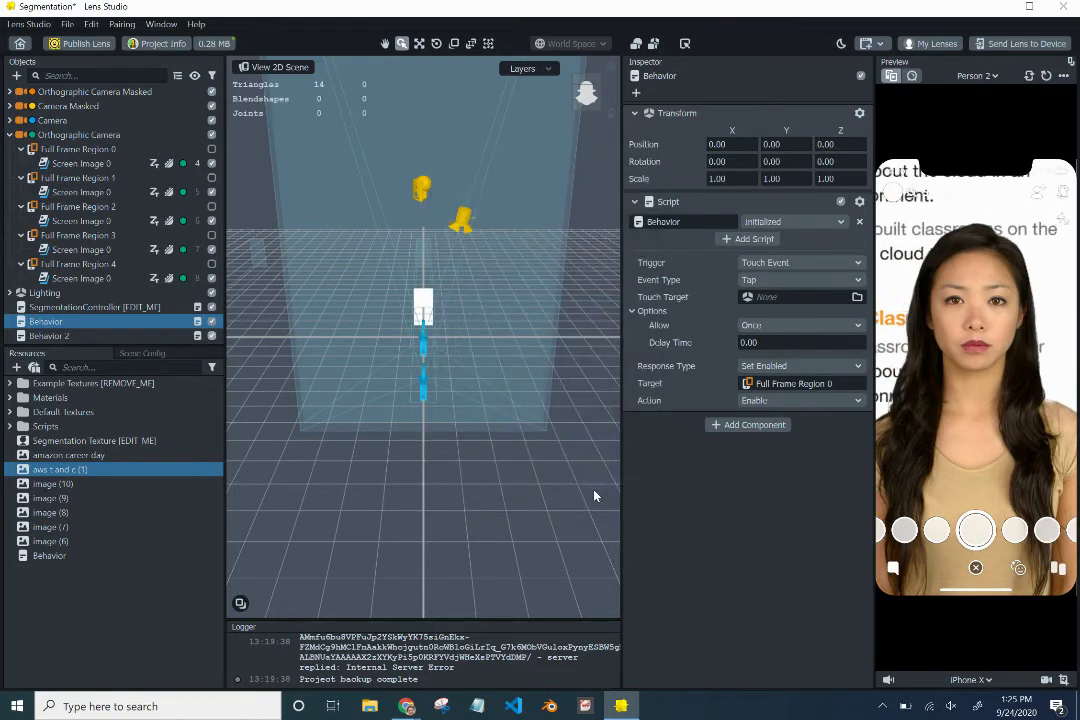
# - Set Behavior 2's trigger to Touch Event with event type Tap and reselect Full Frame Region 1 as its target
pyautogui.click(55, 340)
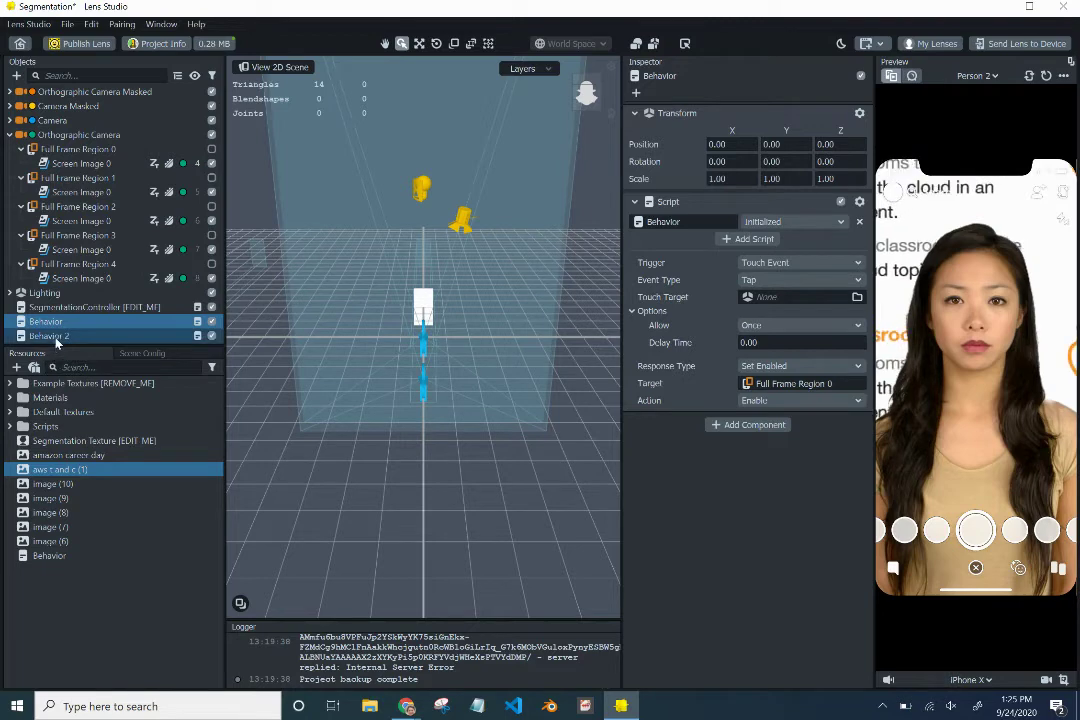
pyautogui.click(815, 264)
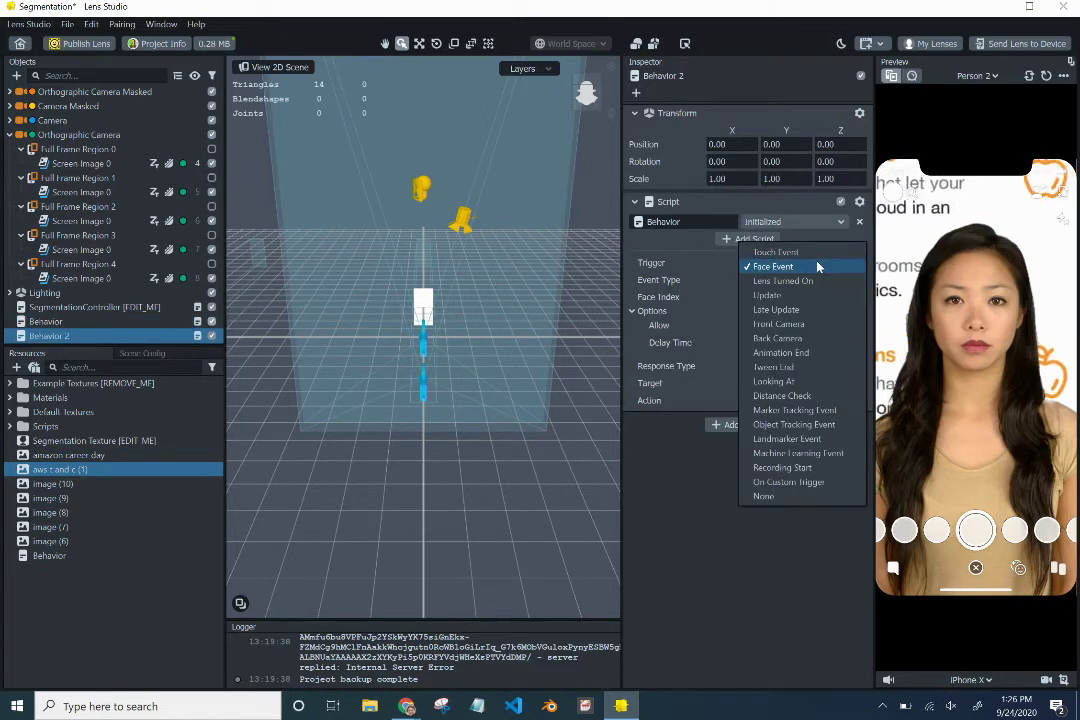
pyautogui.click(813, 252)
pyautogui.click(805, 281)
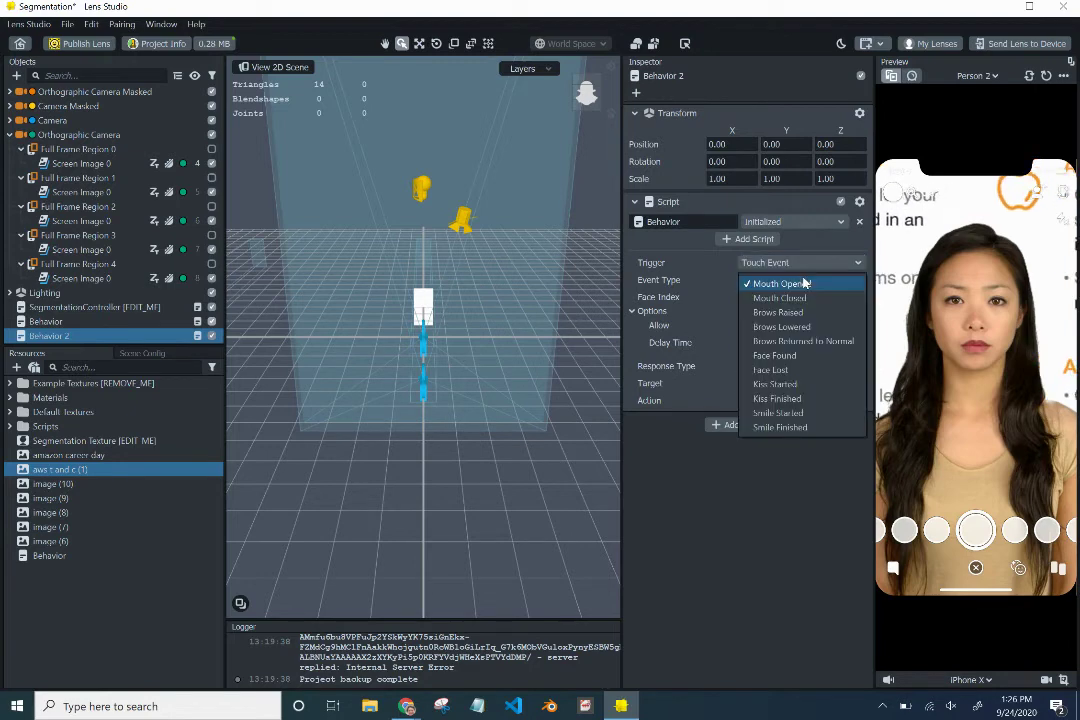
pyautogui.click(795, 284)
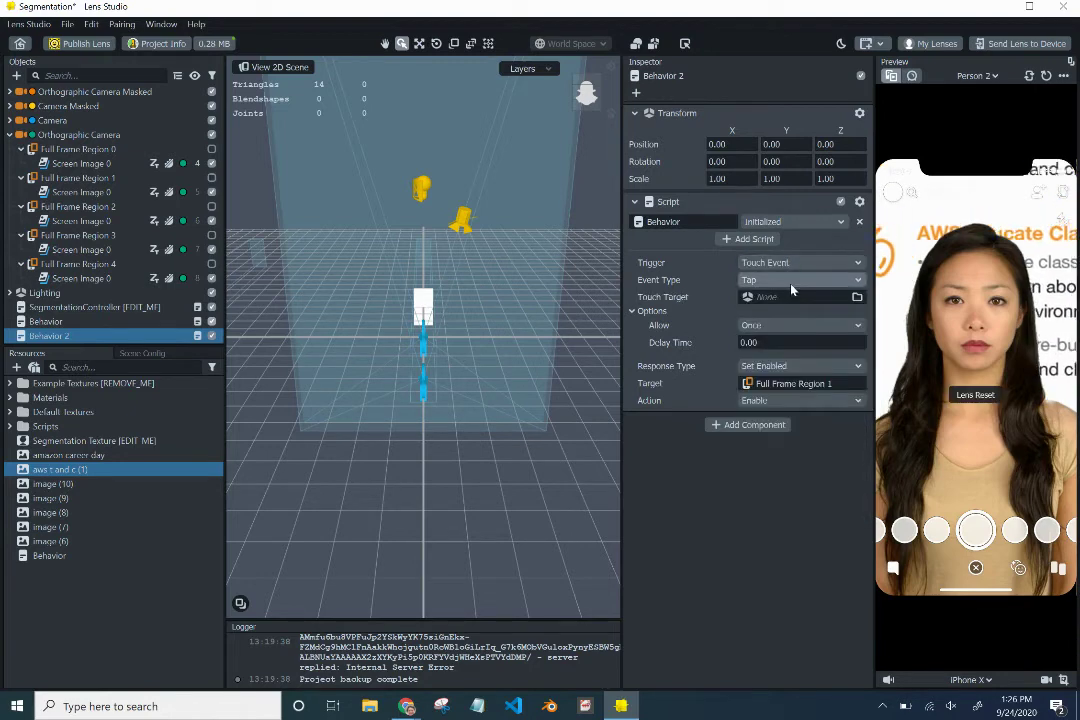
pyautogui.click(779, 388)
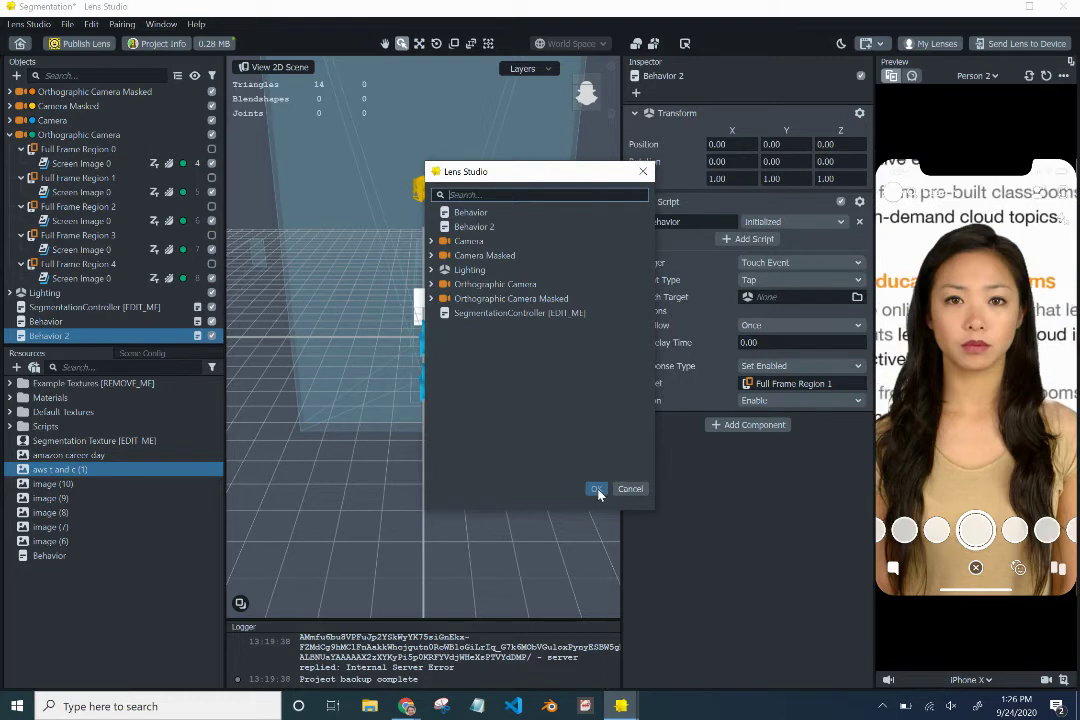
pyautogui.click(432, 284)
pyautogui.click(500, 313)
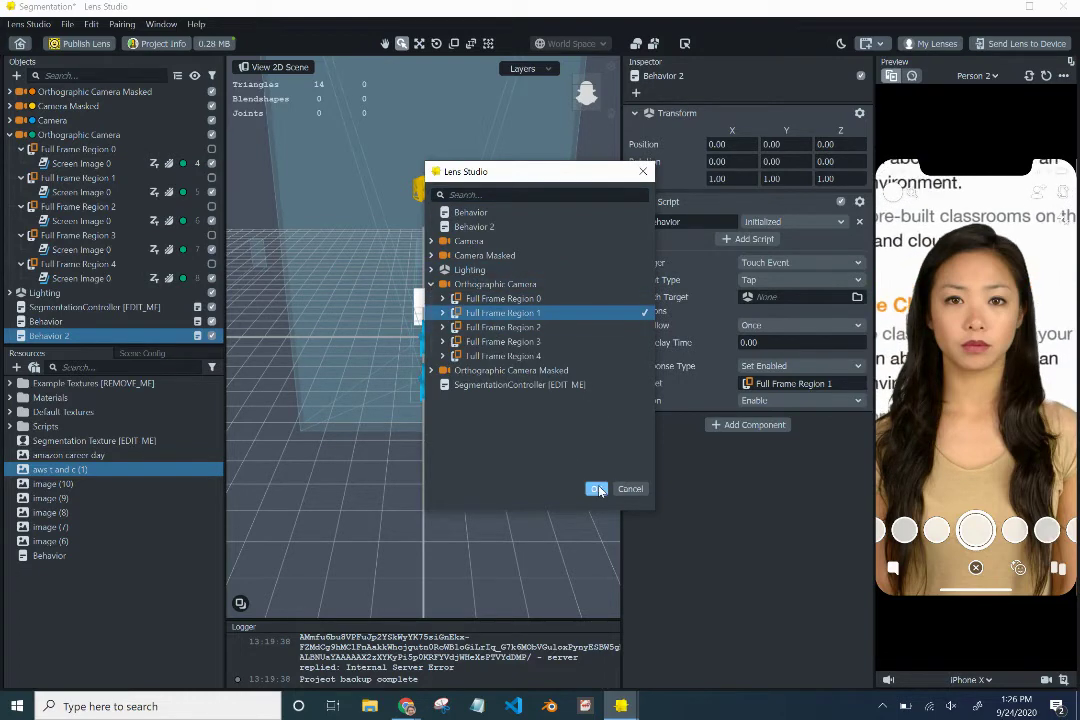
pyautogui.click(596, 488)
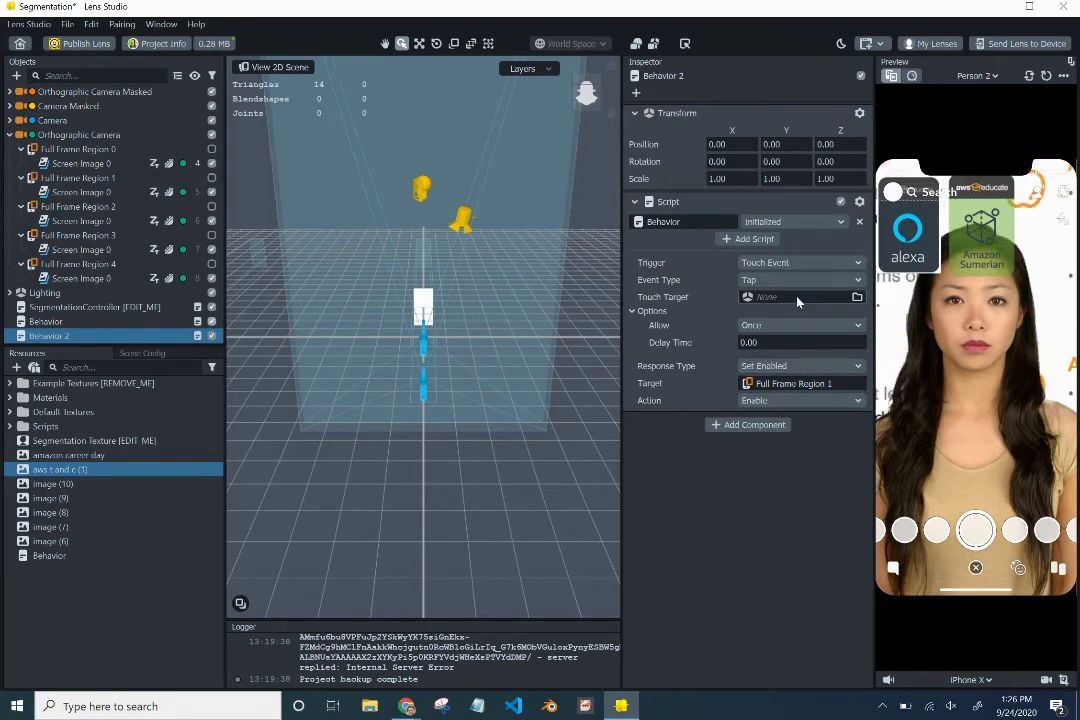
# - Try Update as Behavior 2's trigger and set it back to Touch Event
pyautogui.click(805, 264)
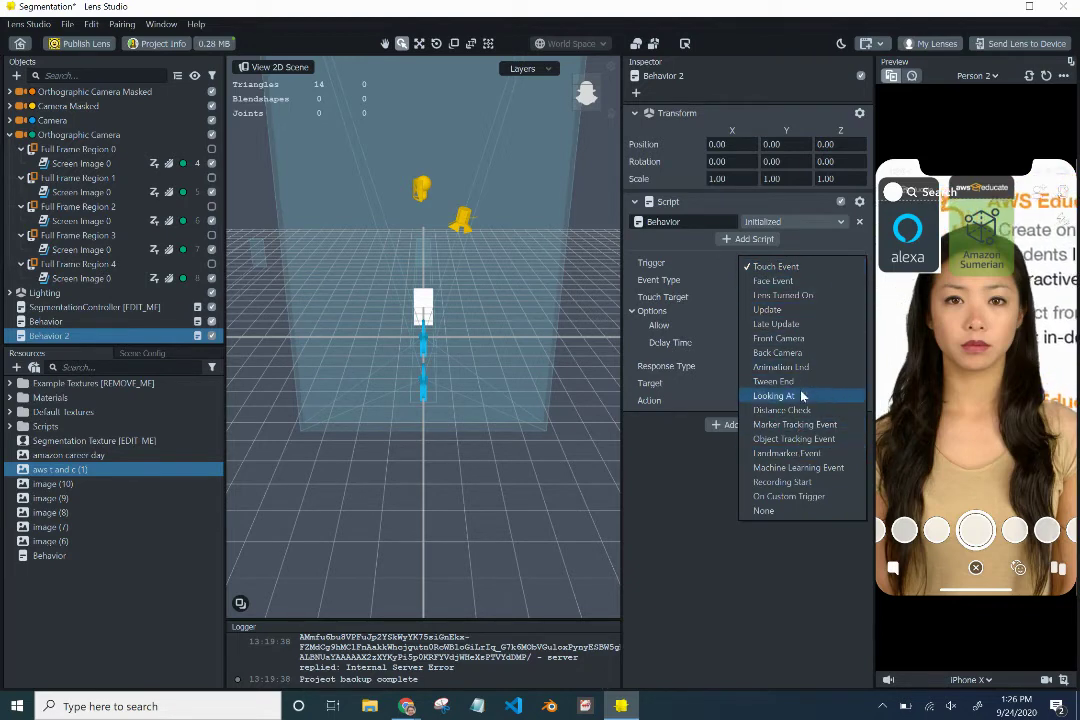
pyautogui.click(808, 310)
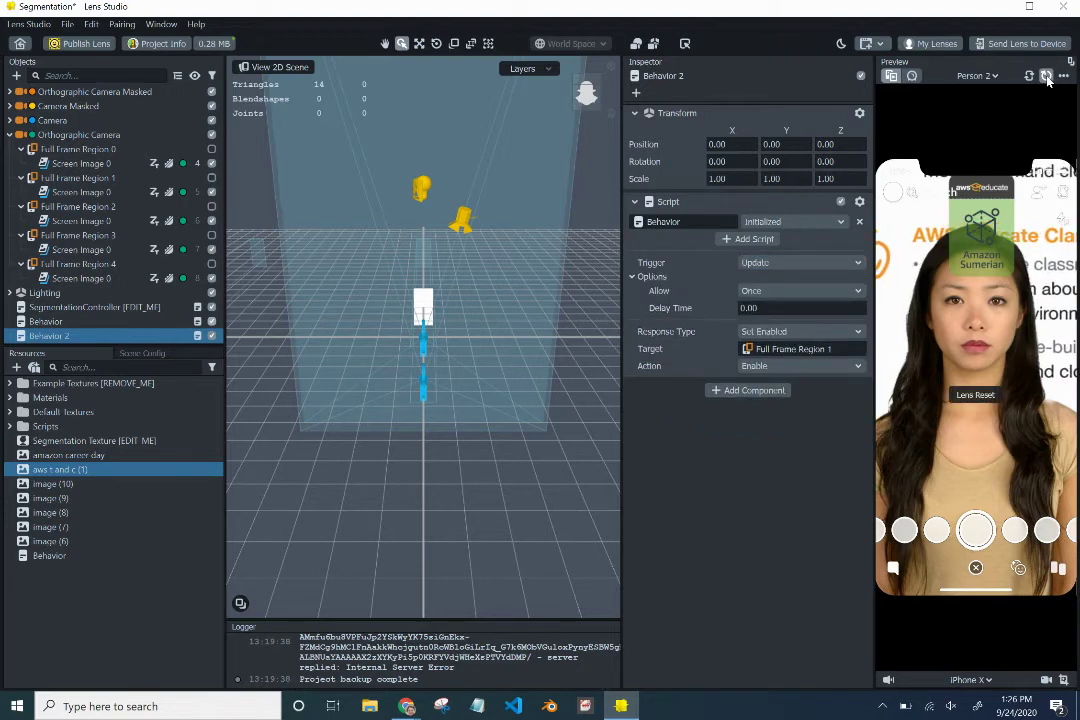
pyautogui.click(834, 264)
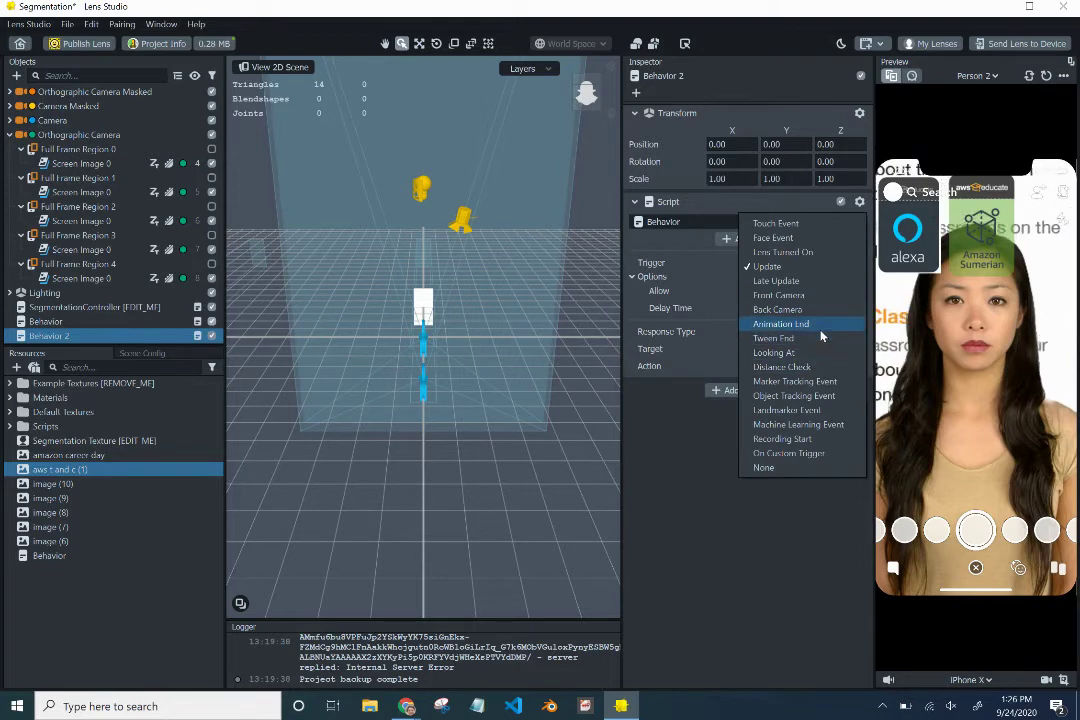
pyautogui.click(816, 228)
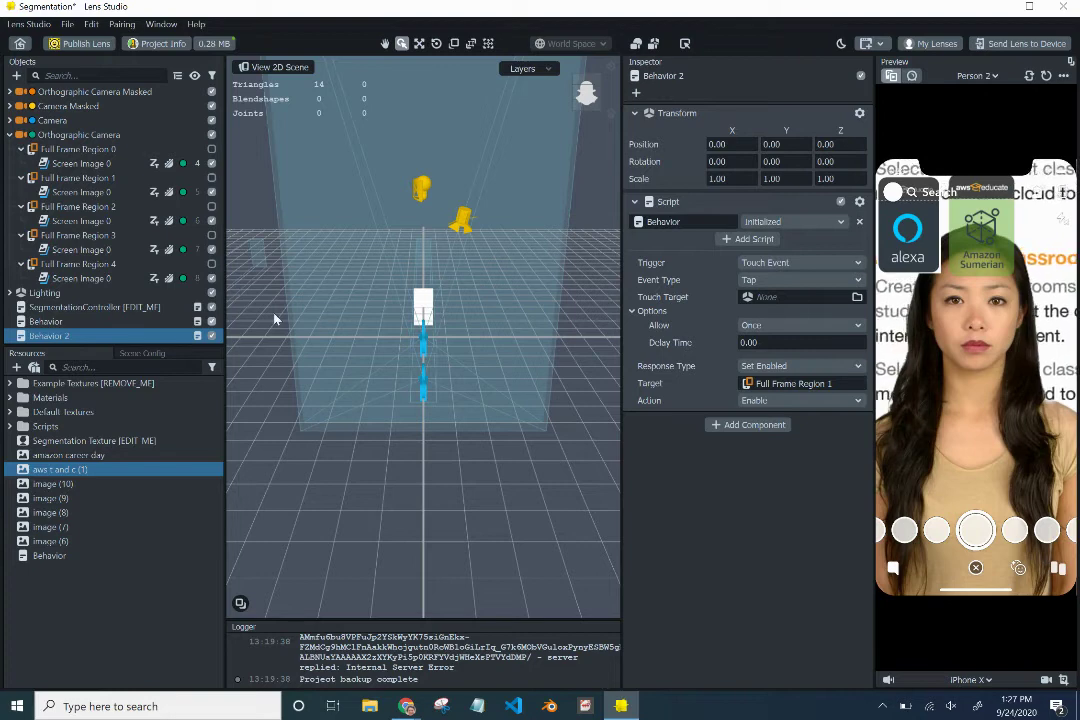
# - Duplicate the Behavior 2 object in the scene hierarchy
pyautogui.rightClick(72, 339)
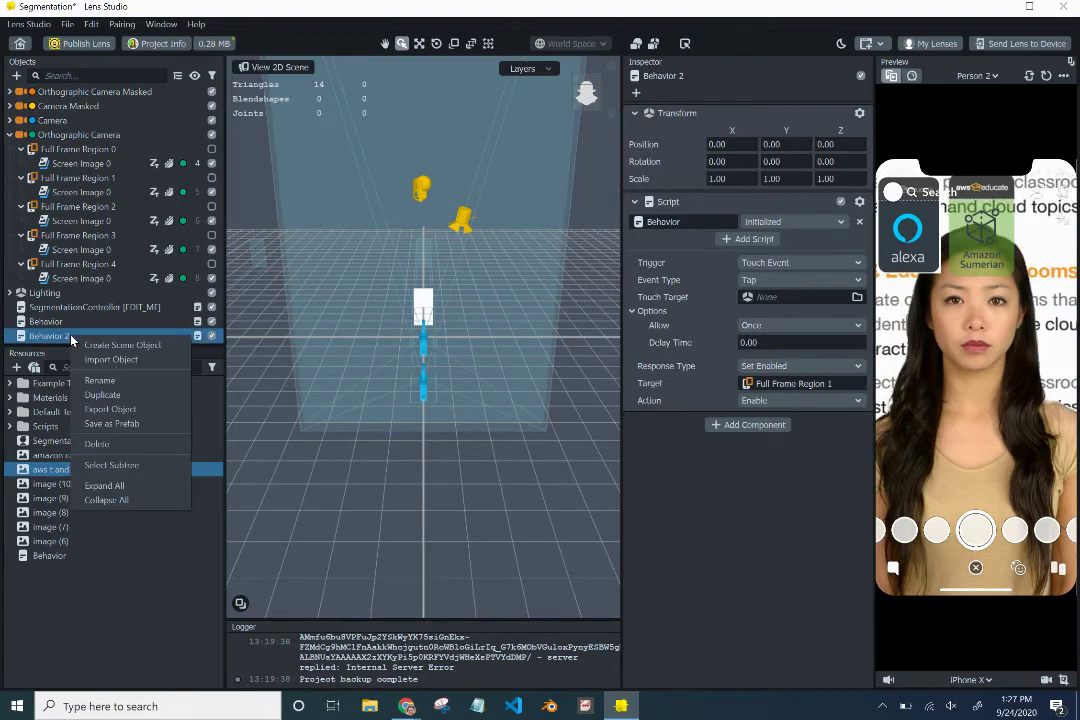
pyautogui.click(115, 345)
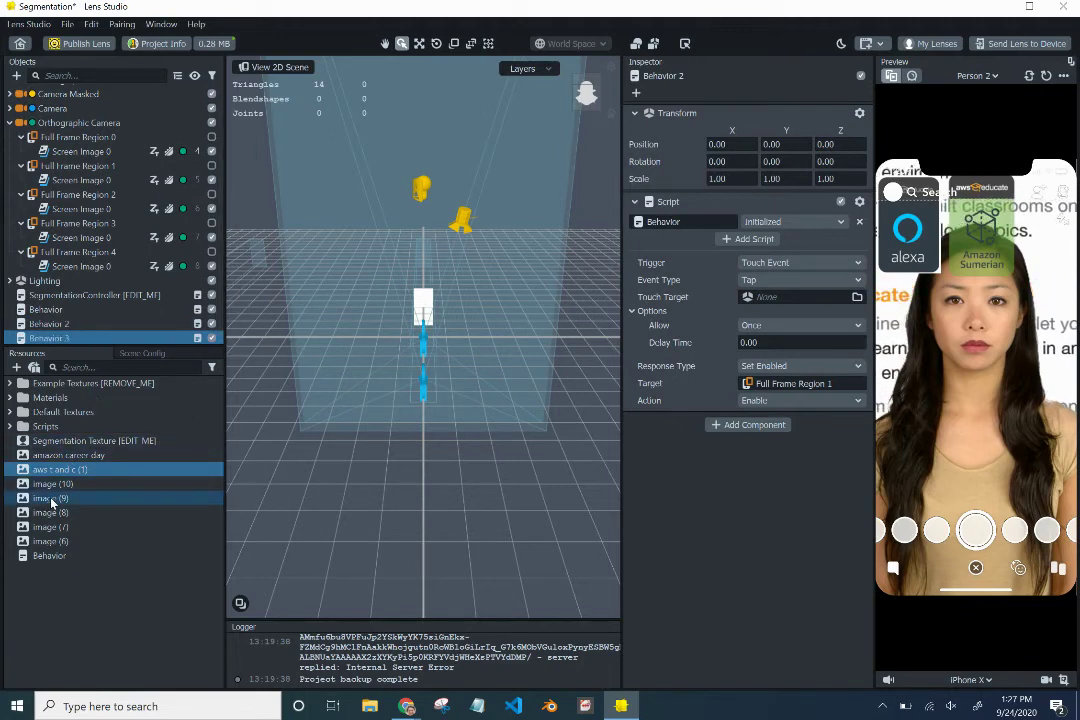
pyautogui.click(72, 326)
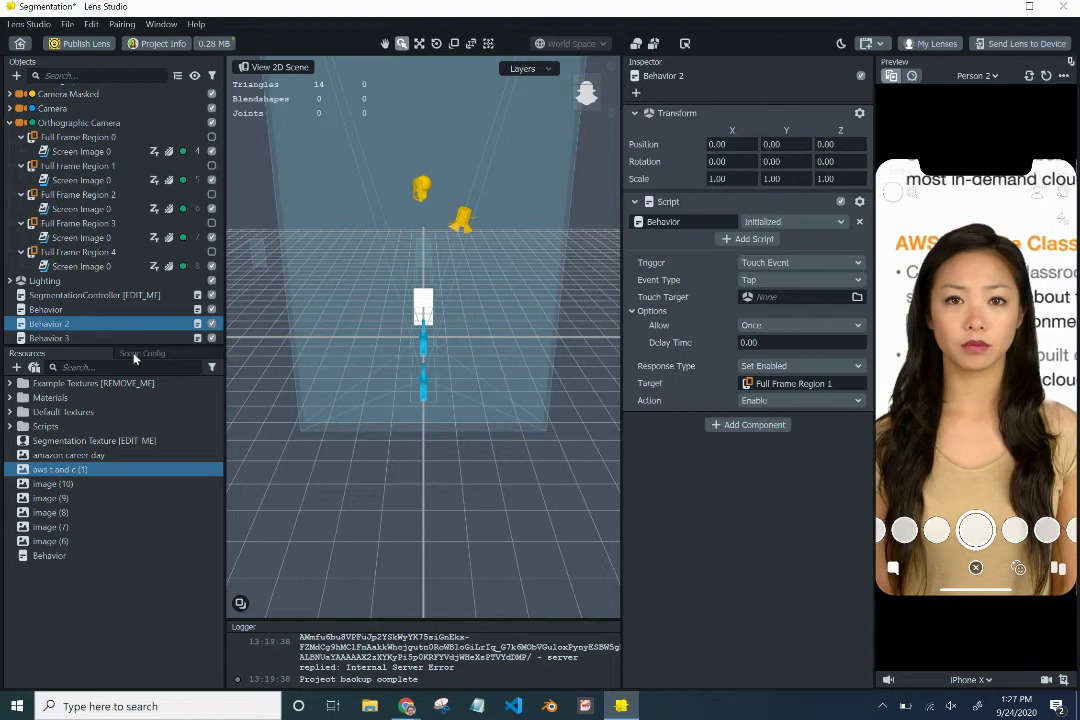
# - Assign Full Frame Region 2 under the Orthographic Camera as Behavior 3's response target and test the touch in the preview
pyautogui.click(80, 338)
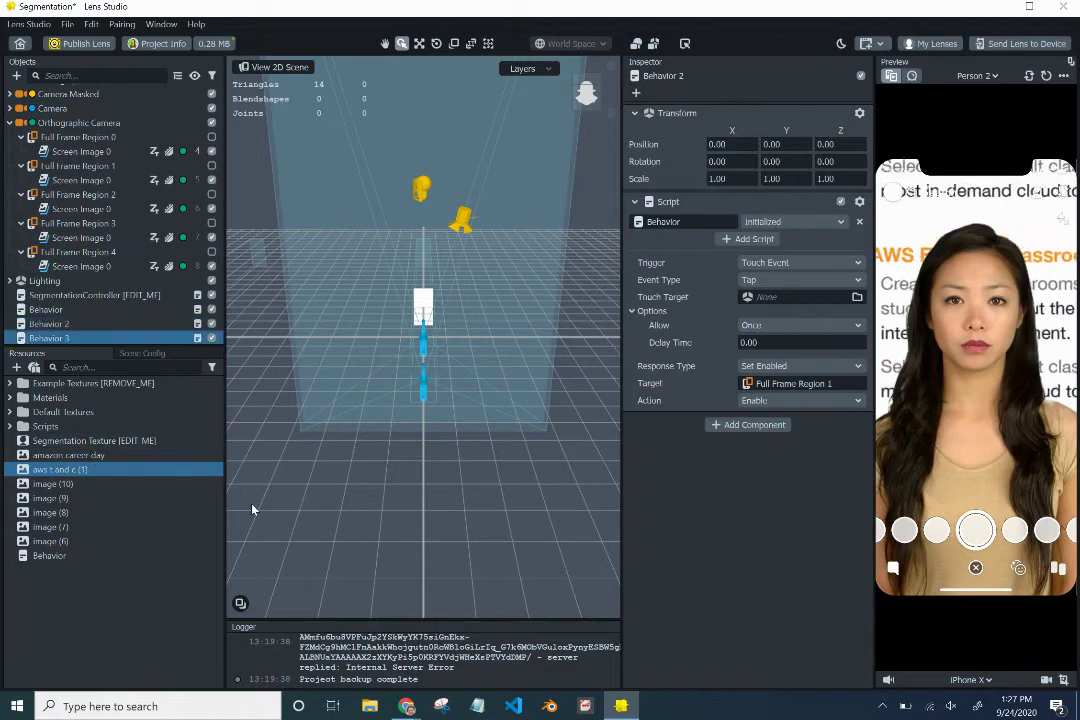
pyautogui.click(808, 384)
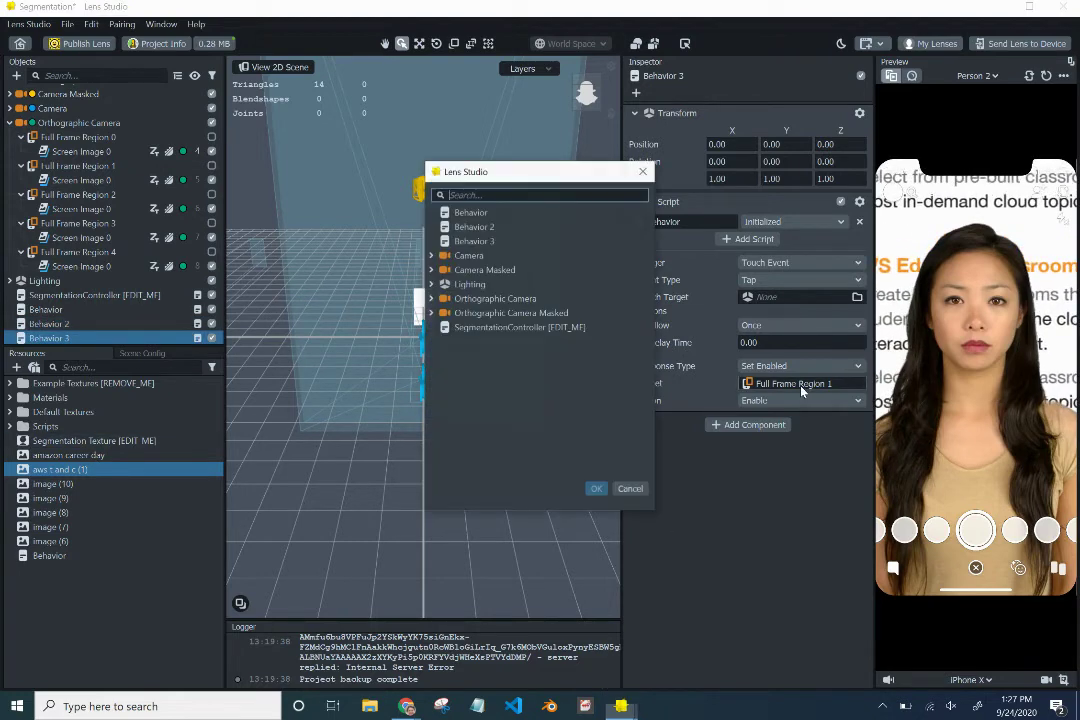
pyautogui.click(432, 299)
pyautogui.click(470, 341)
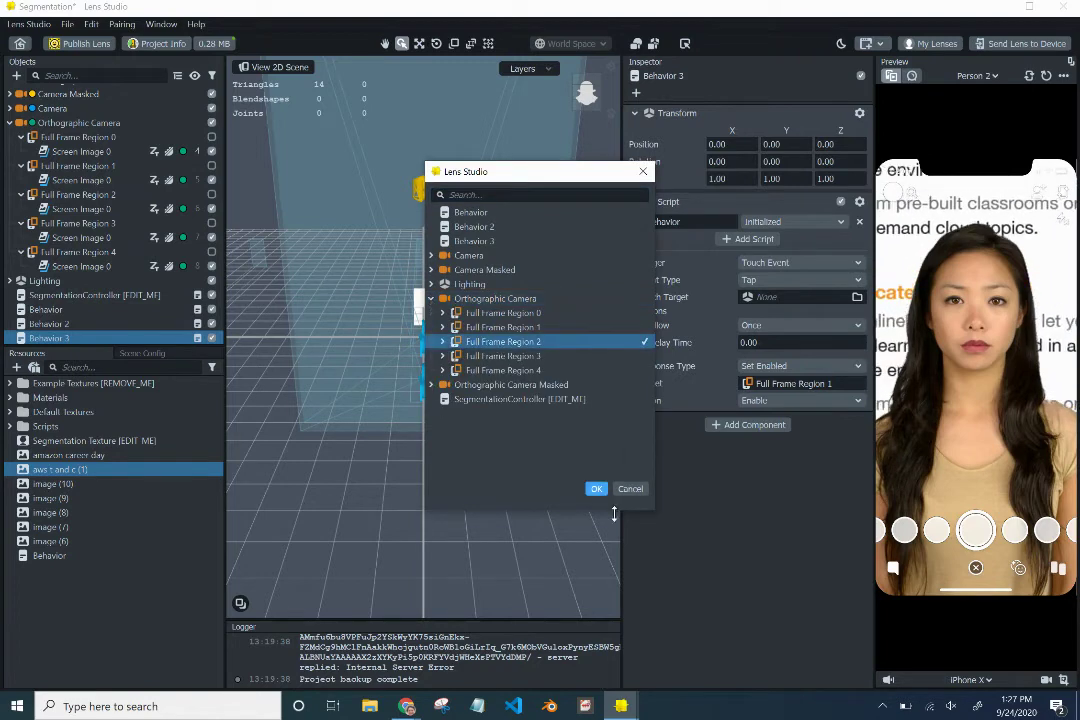
pyautogui.click(596, 488)
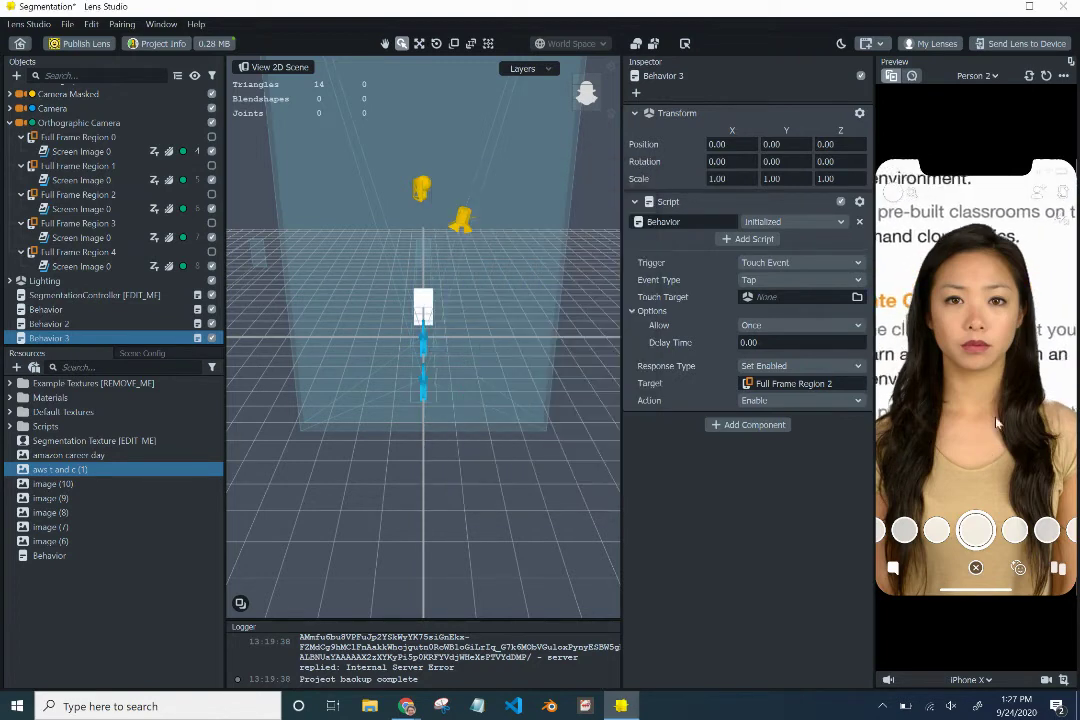
pyautogui.click(972, 365)
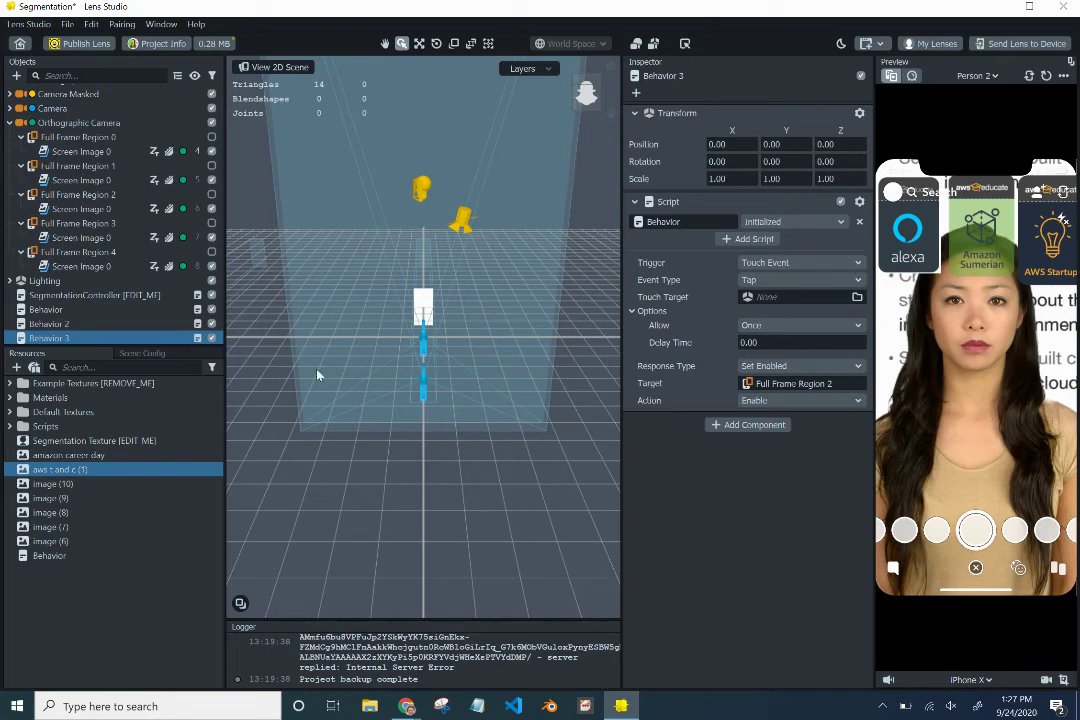
# - Duplicate Behavior 3 and target the copy at Full Frame Region 3 under the Orthographic Camera, testing the touch in the preview
pyautogui.rightClick(62, 339)
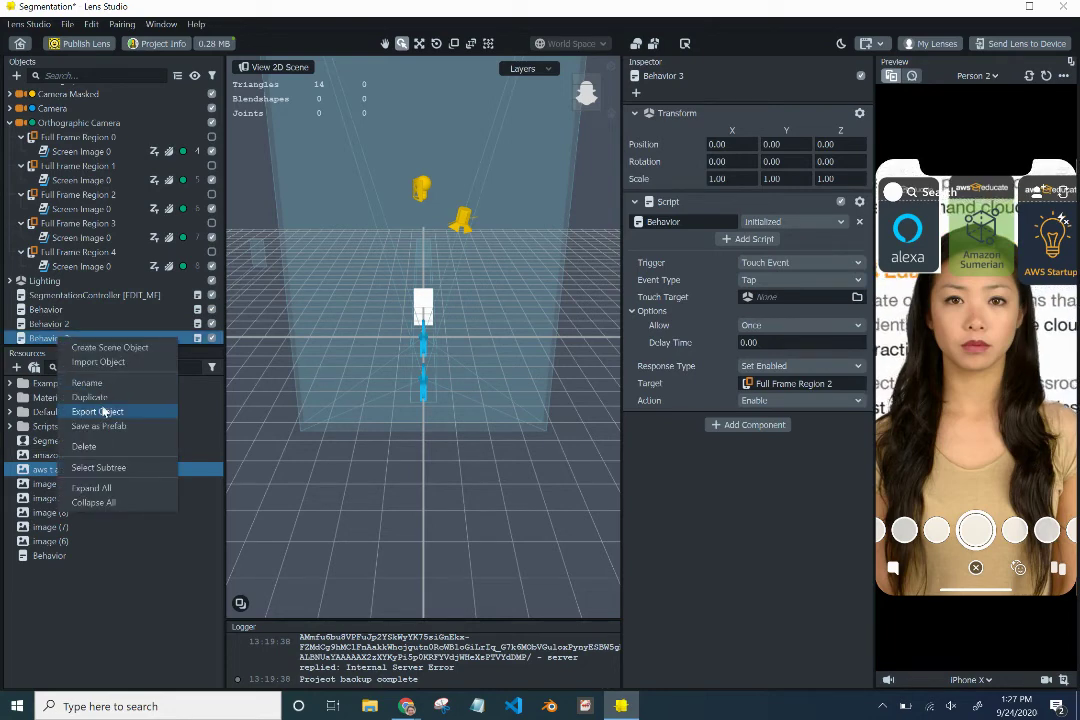
pyautogui.click(90, 398)
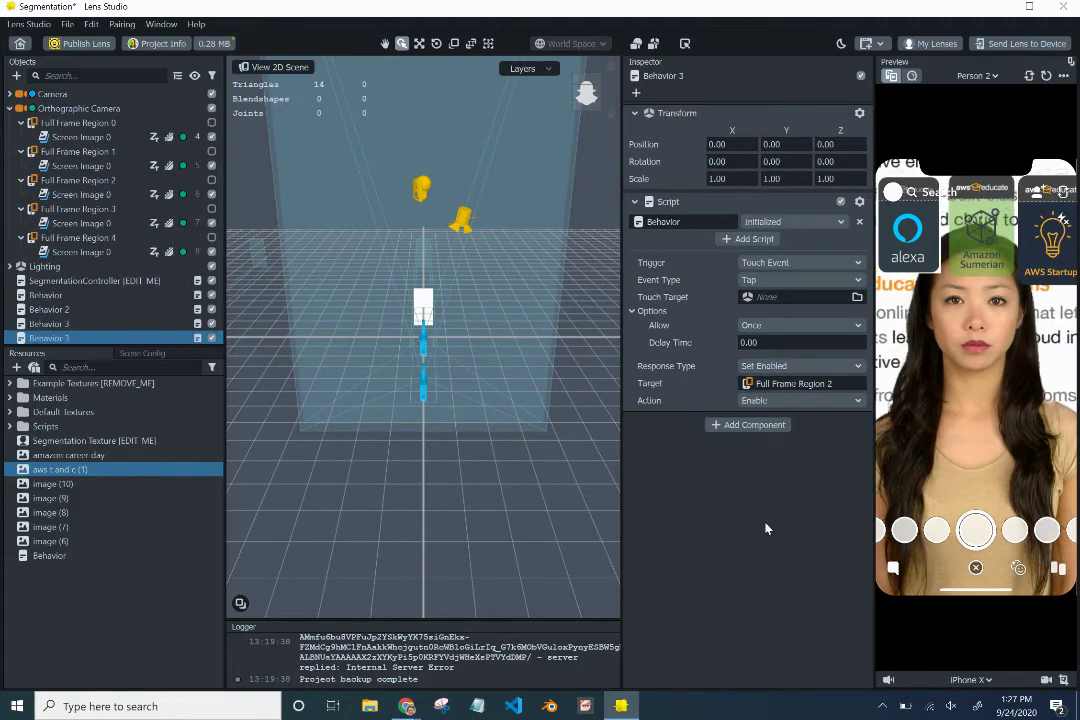
pyautogui.click(790, 383)
pyautogui.click(432, 313)
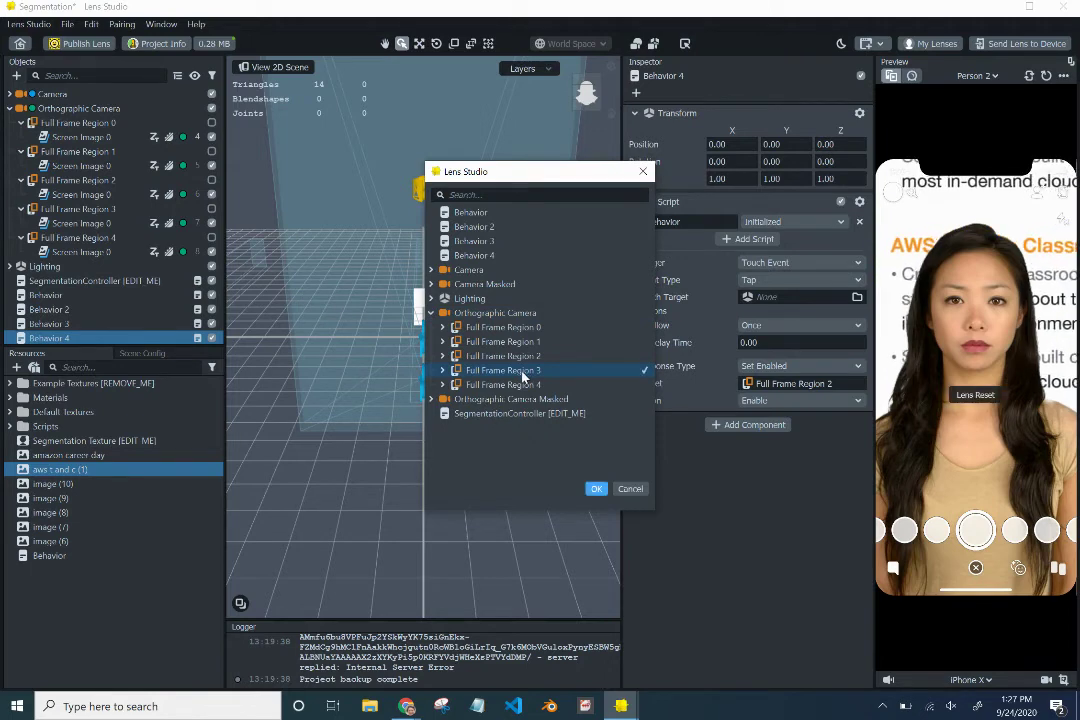
pyautogui.click(595, 488)
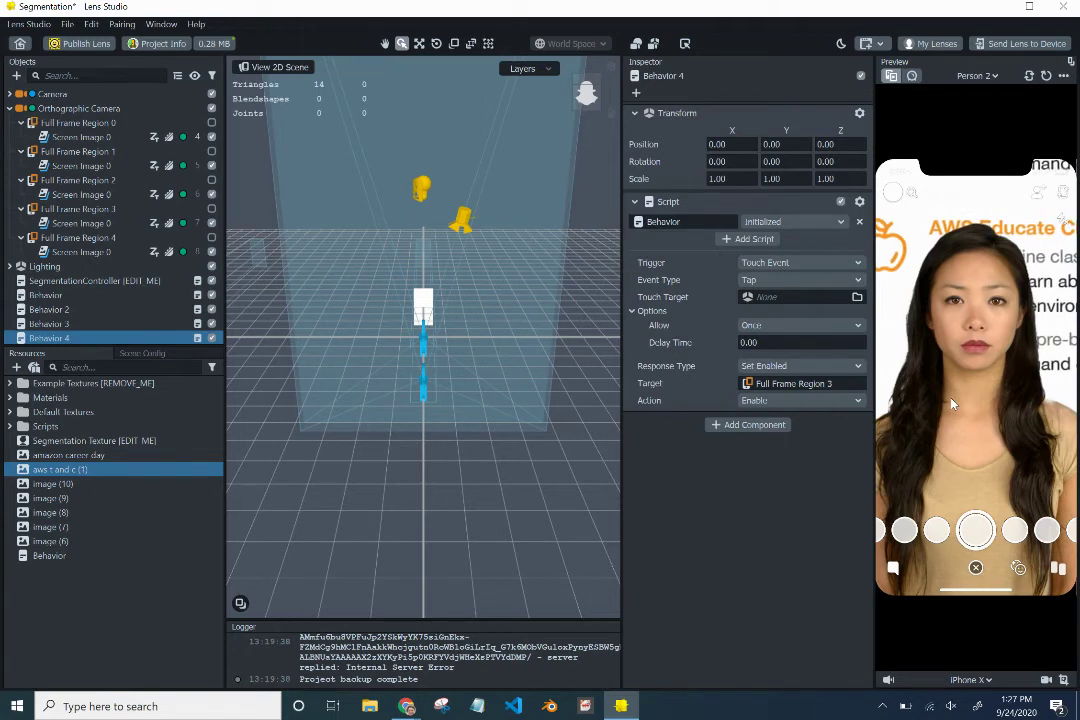
pyautogui.click(1028, 466)
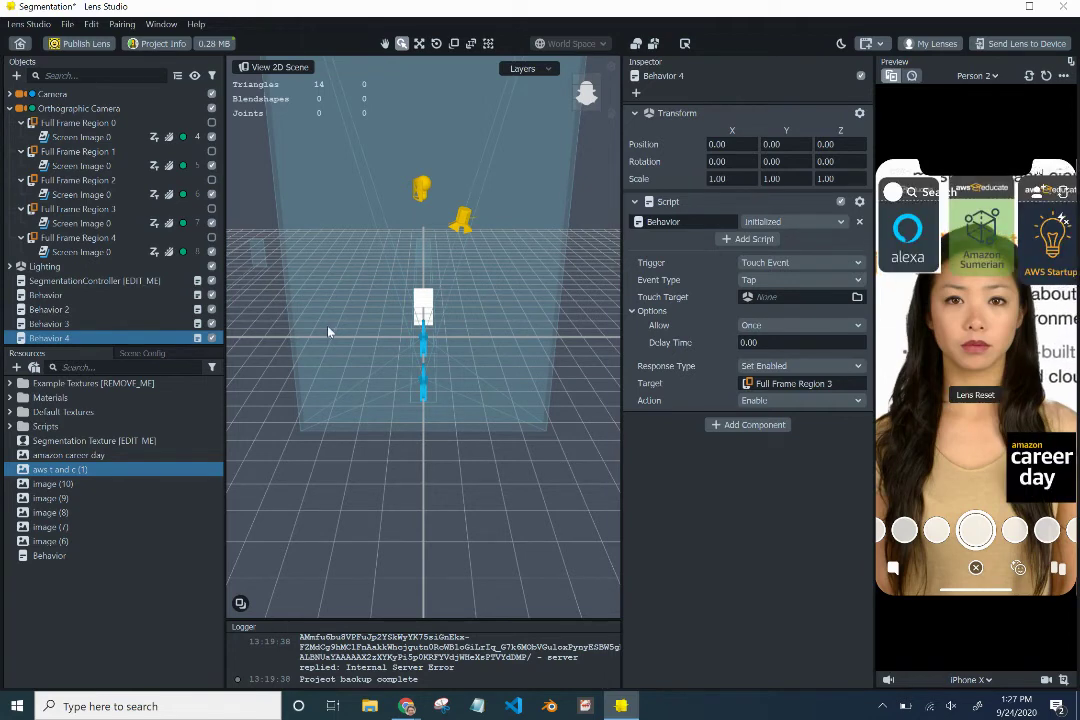
# - Duplicate Behavior 4 and assign Full Frame Region 4 under the Orthographic Camera as the copy's response target
pyautogui.rightClick(63, 343)
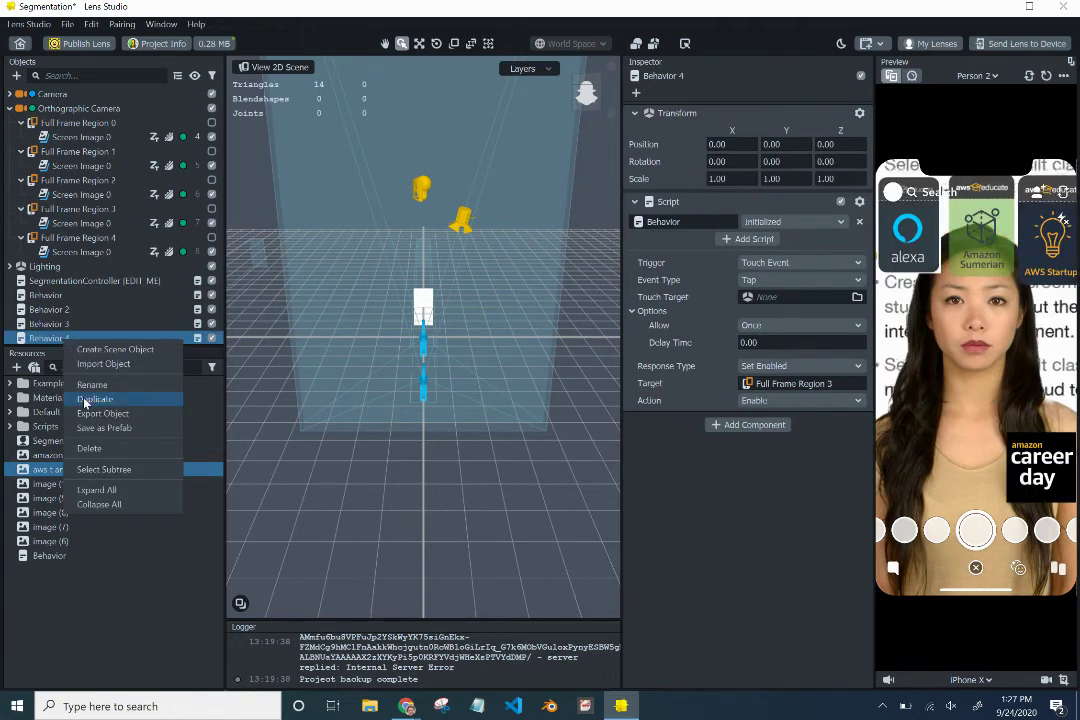
pyautogui.click(85, 345)
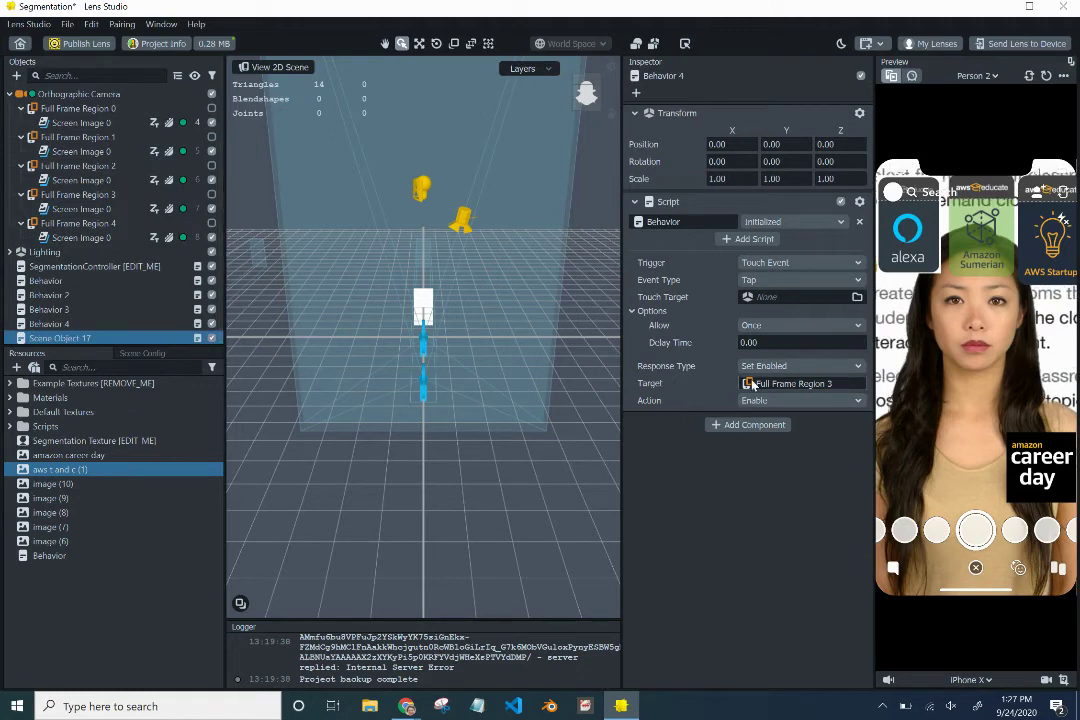
pyautogui.click(790, 383)
pyautogui.click(368, 284)
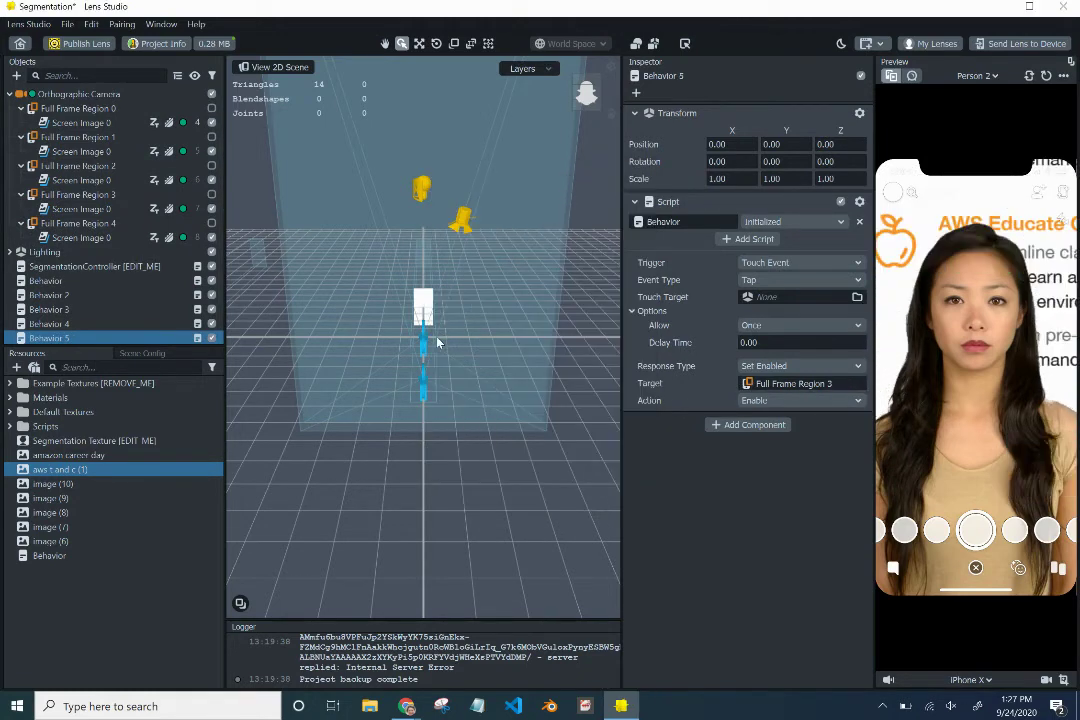
pyautogui.click(782, 385)
pyautogui.click(503, 399)
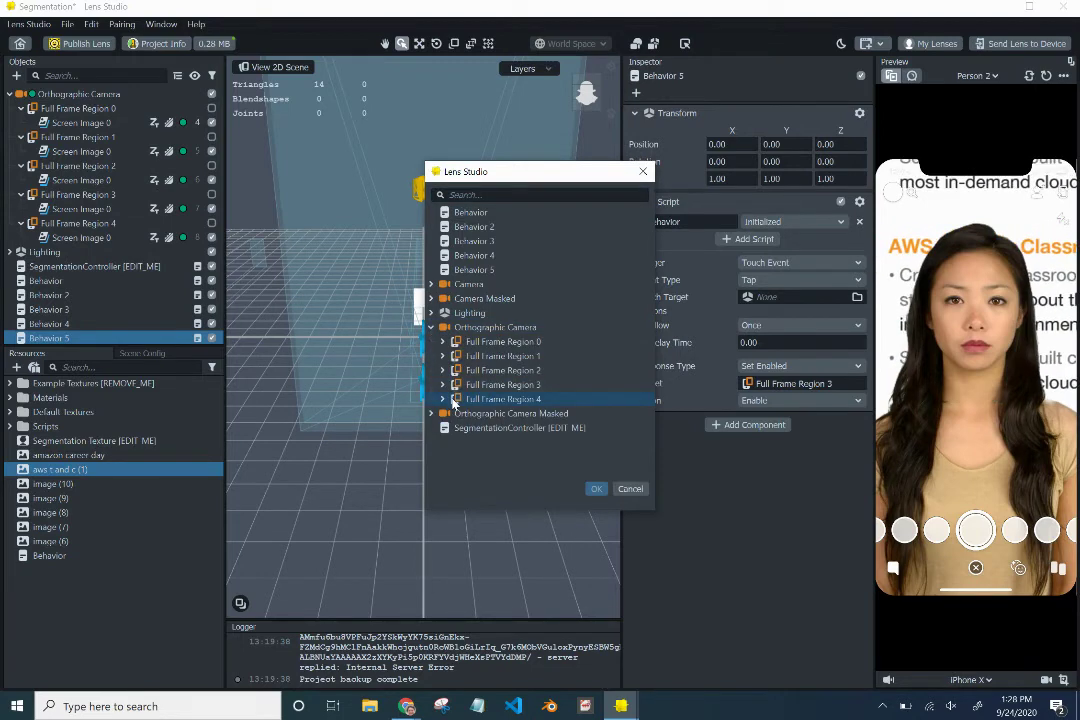
pyautogui.click(596, 488)
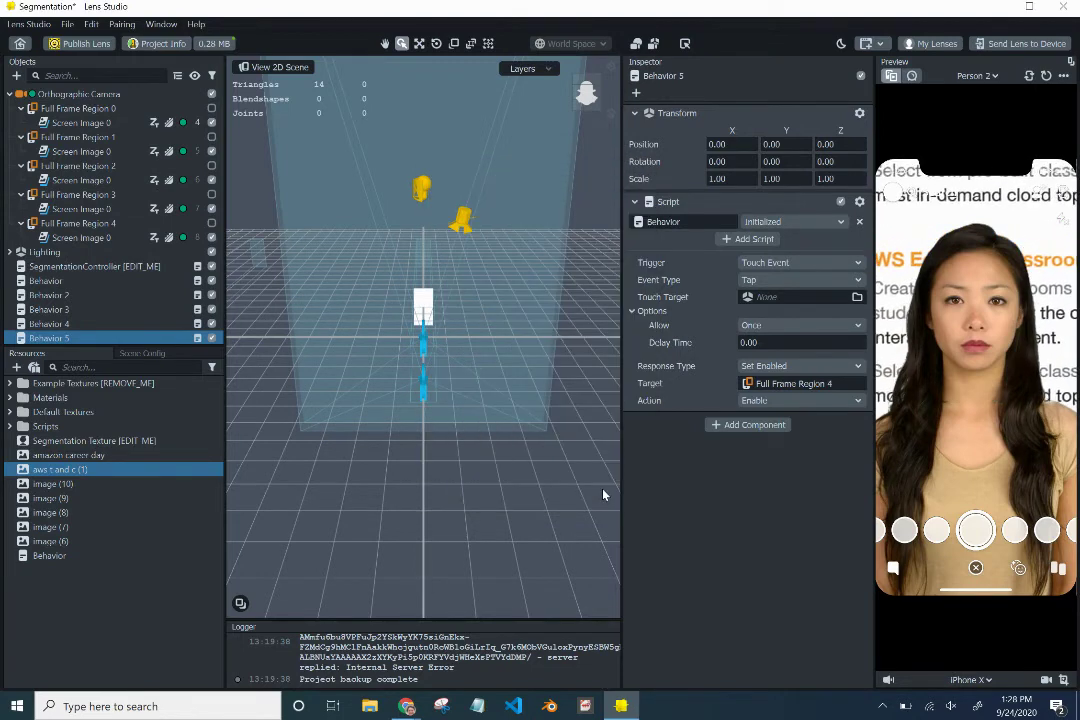
# - Set Behavior 5's action to Toggle and its Allow option to Always, testing the tap in the preview
pyautogui.click(980, 377)
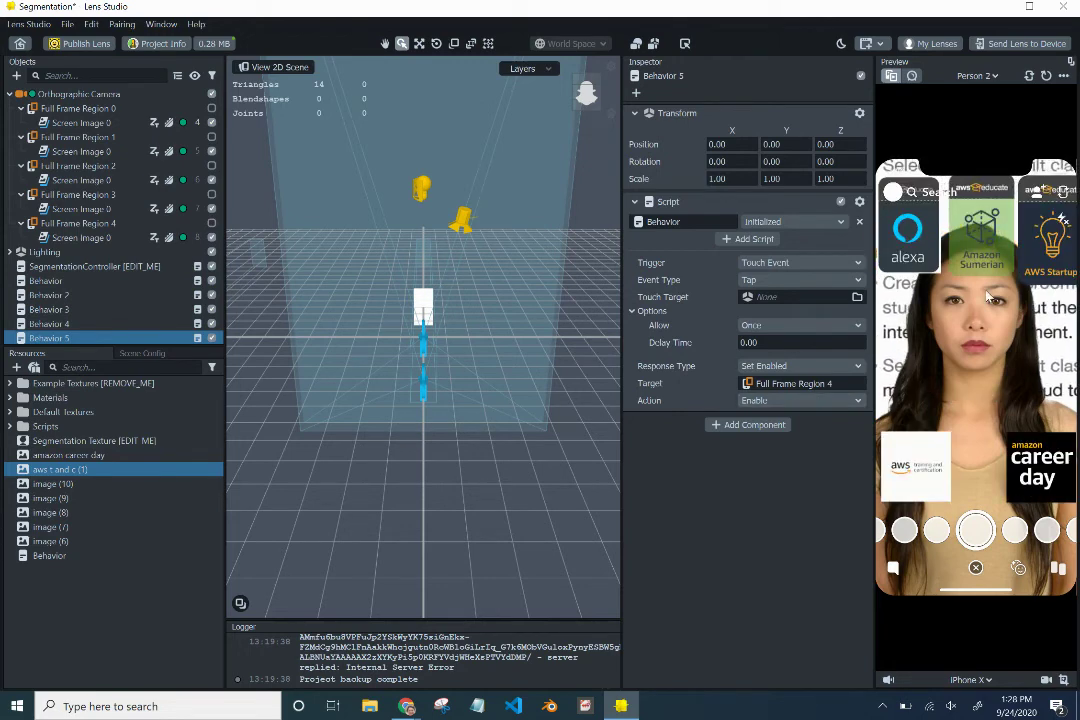
pyautogui.click(836, 401)
pyautogui.click(820, 433)
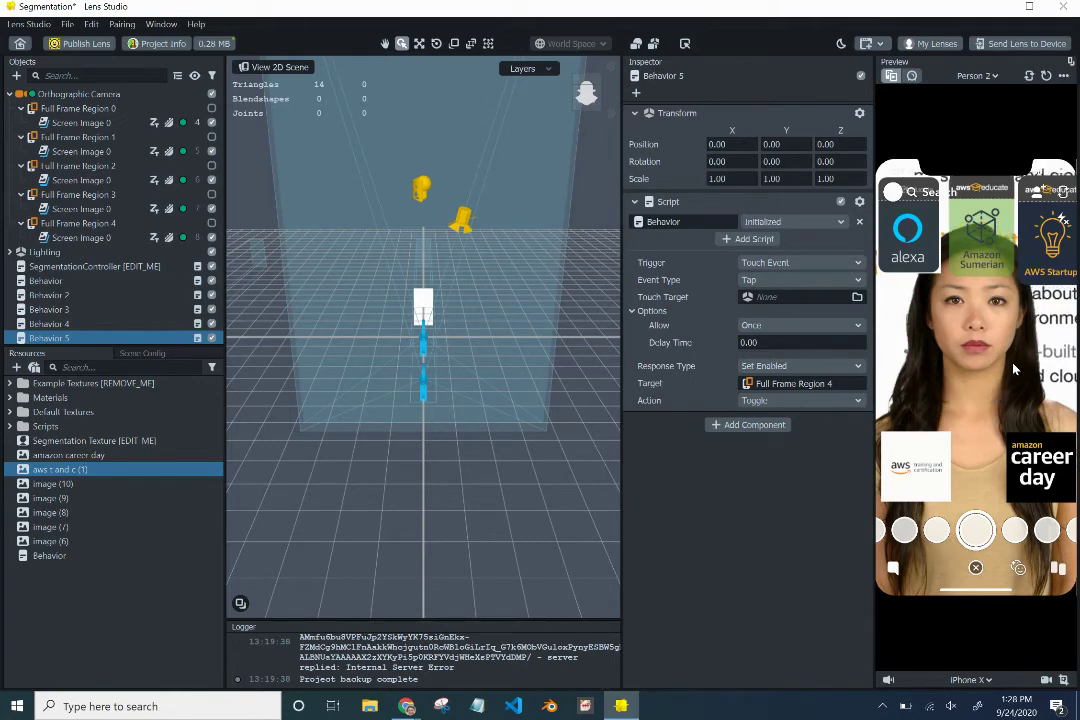
pyautogui.click(851, 325)
pyautogui.click(790, 342)
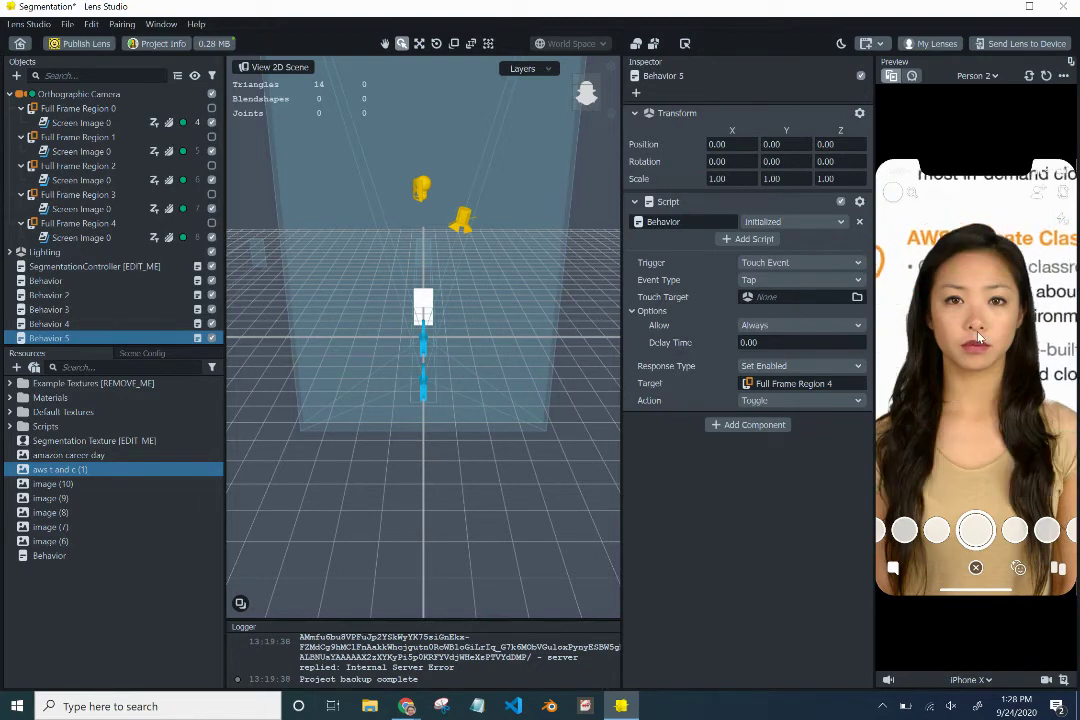
pyautogui.click(978, 340)
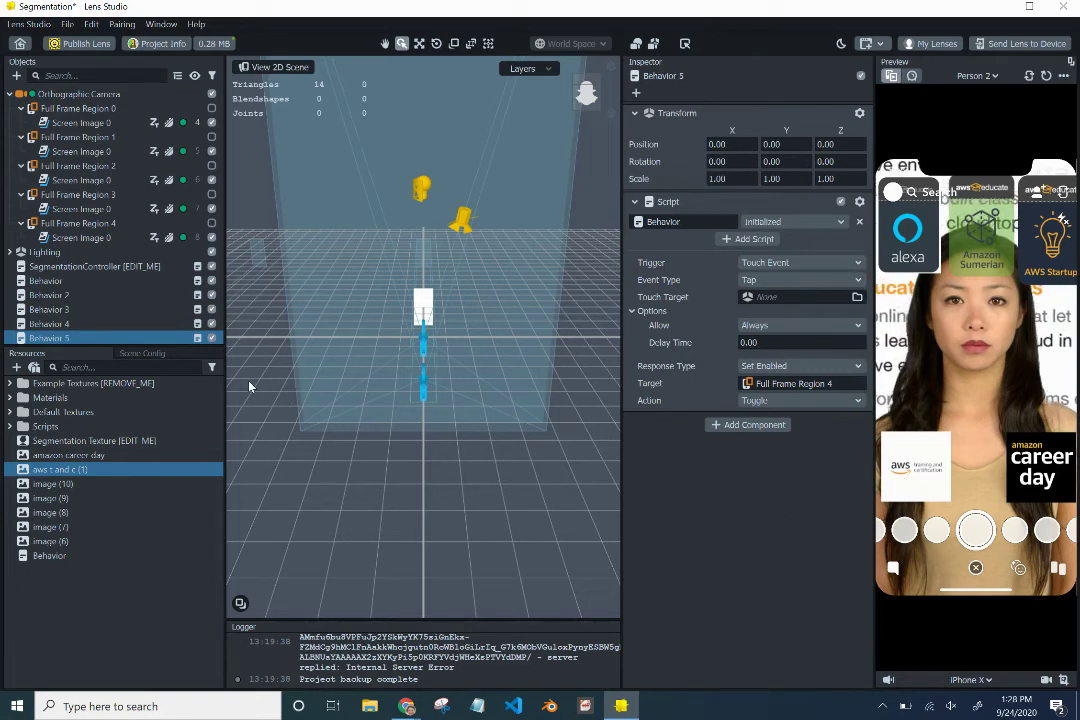
# - Set Behavior 4's Allow option to Always and its action to Toggle
pyautogui.click(48, 324)
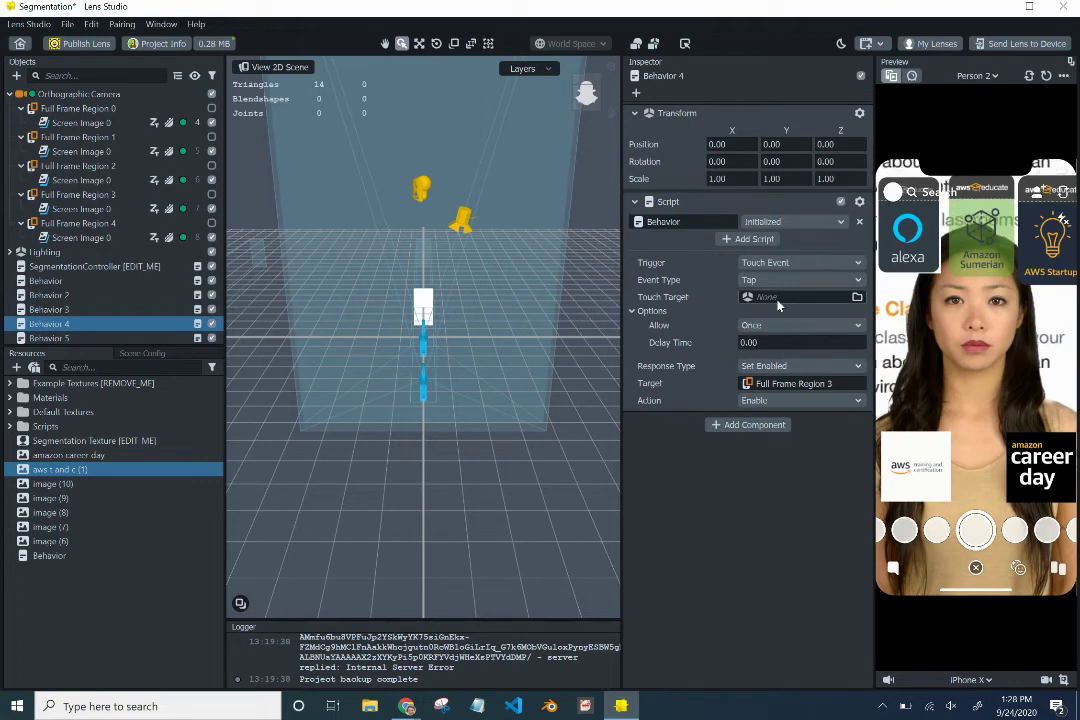
pyautogui.click(779, 324)
pyautogui.click(766, 315)
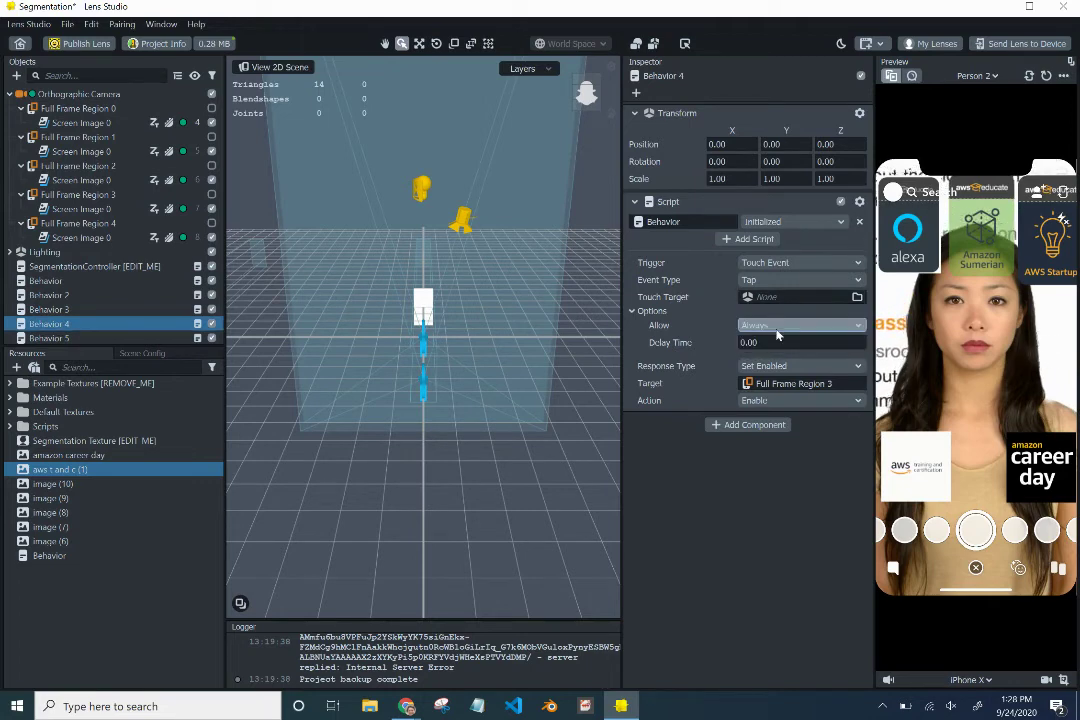
pyautogui.click(776, 401)
pyautogui.press('Escape')
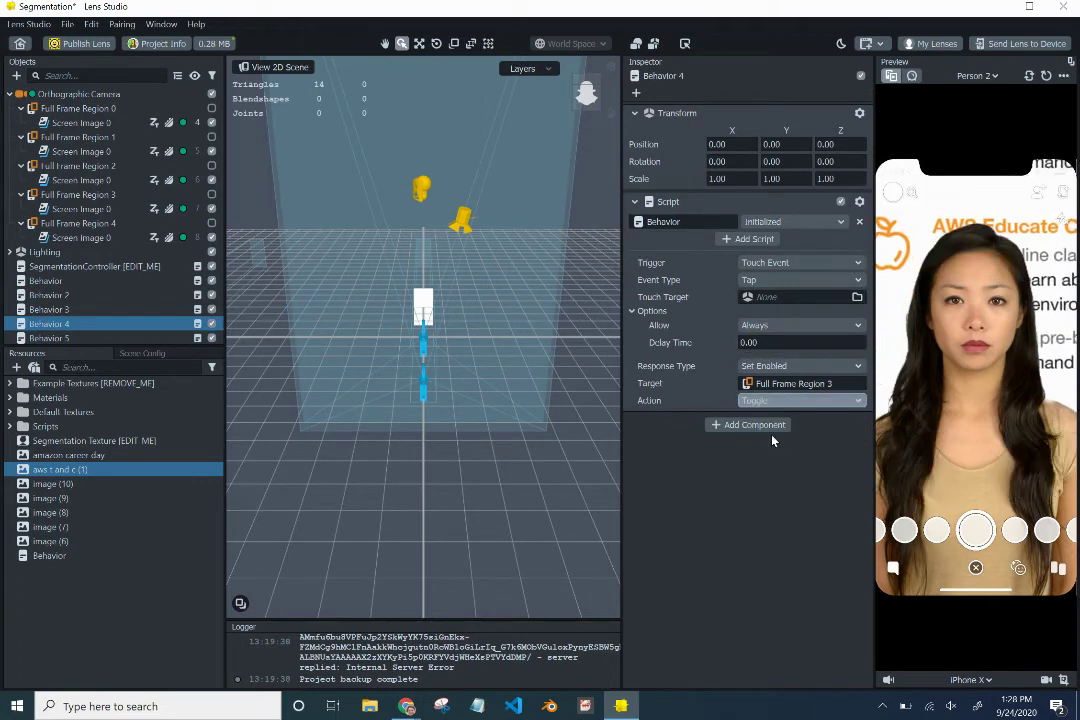
# - Set Behavior 2's Allow option to Always and its action to Toggle, checking it against Behavior 4
pyautogui.click(137, 311)
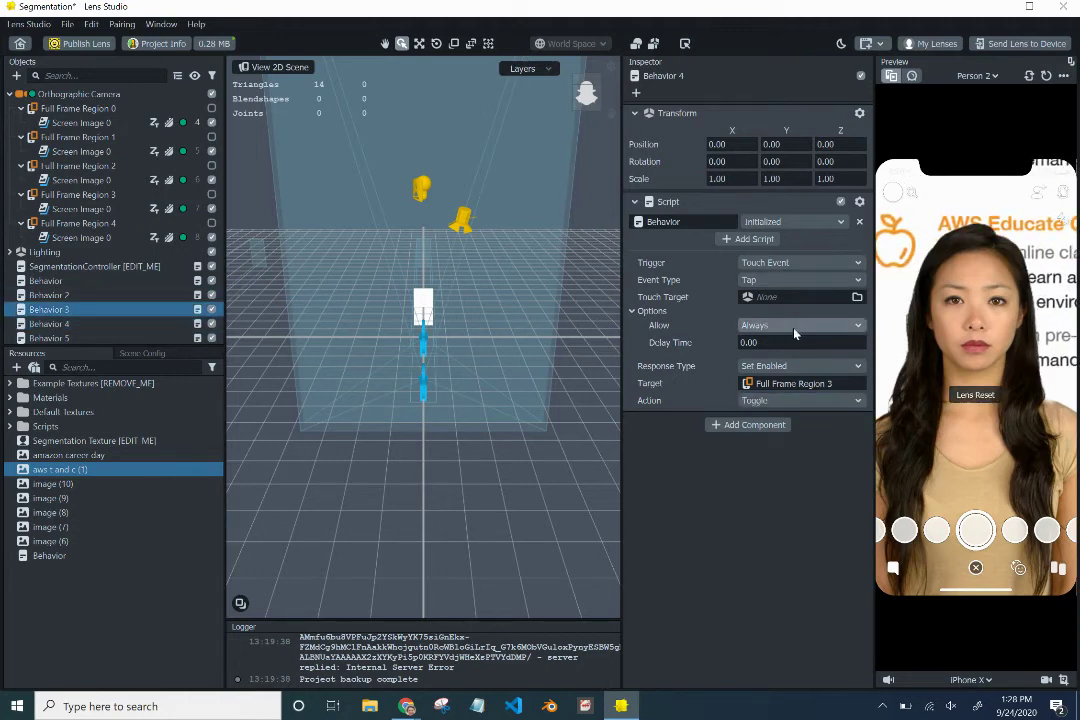
pyautogui.click(101, 304)
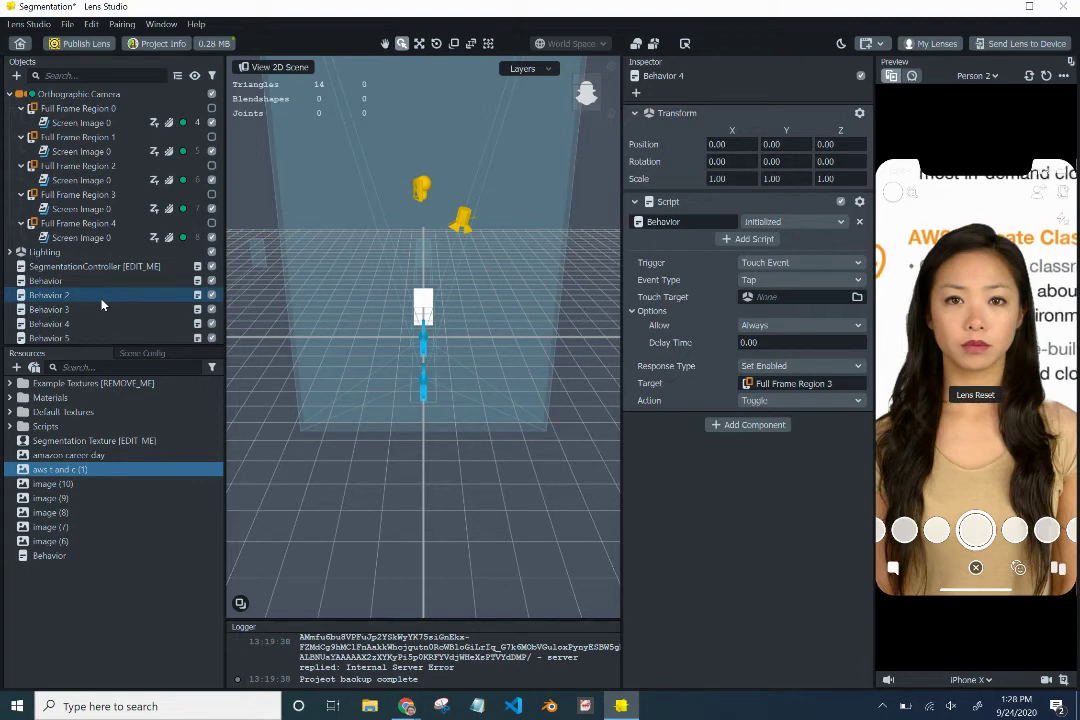
pyautogui.click(765, 327)
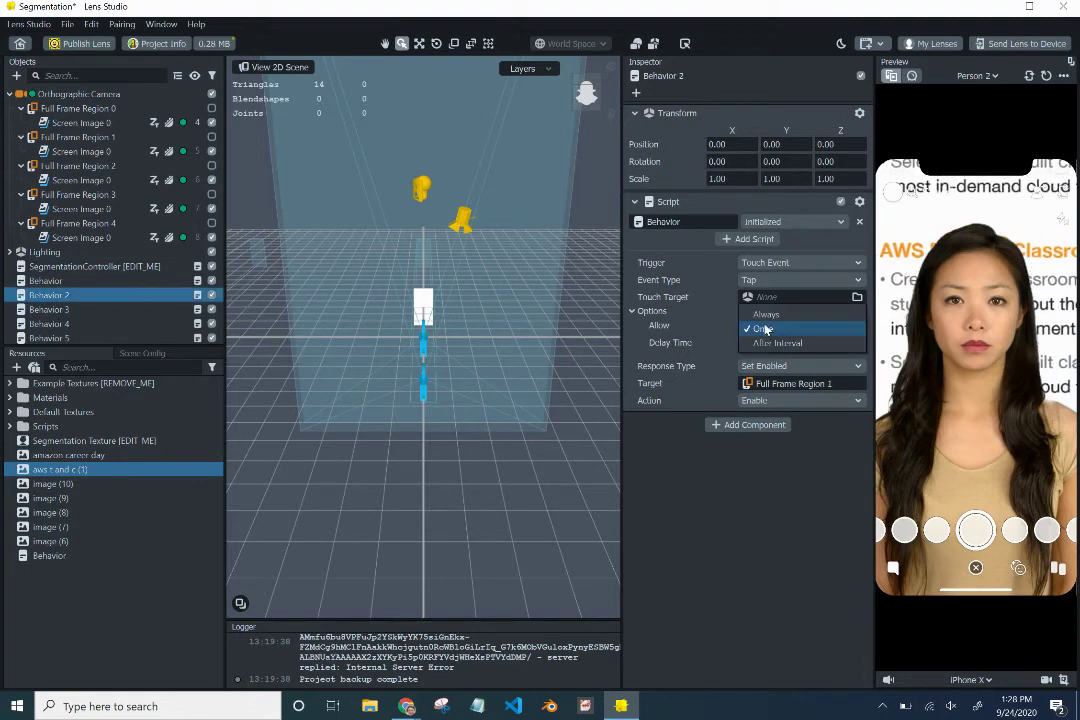
pyautogui.click(765, 314)
pyautogui.click(775, 400)
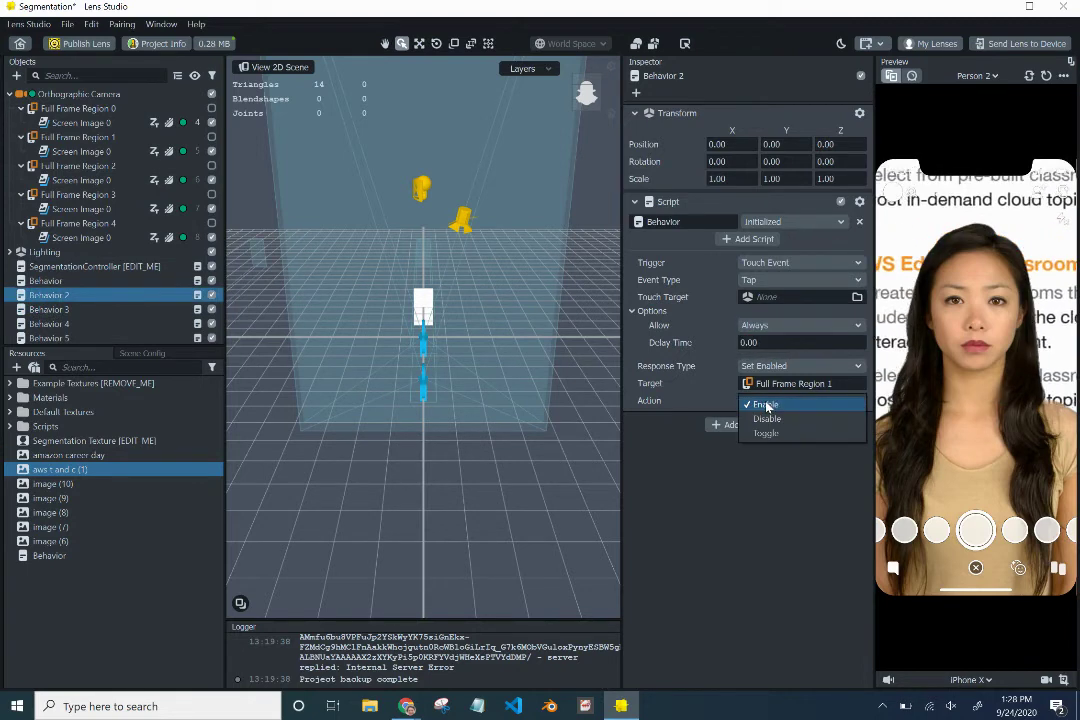
pyautogui.click(766, 432)
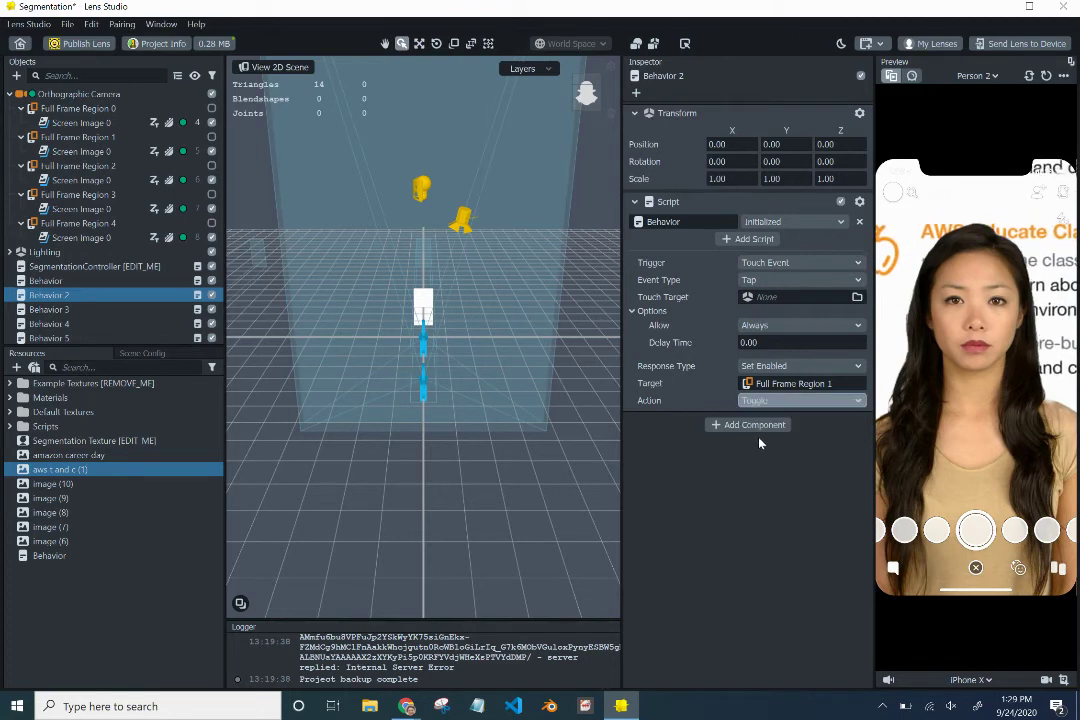
pyautogui.click(800, 400)
pyautogui.click(779, 417)
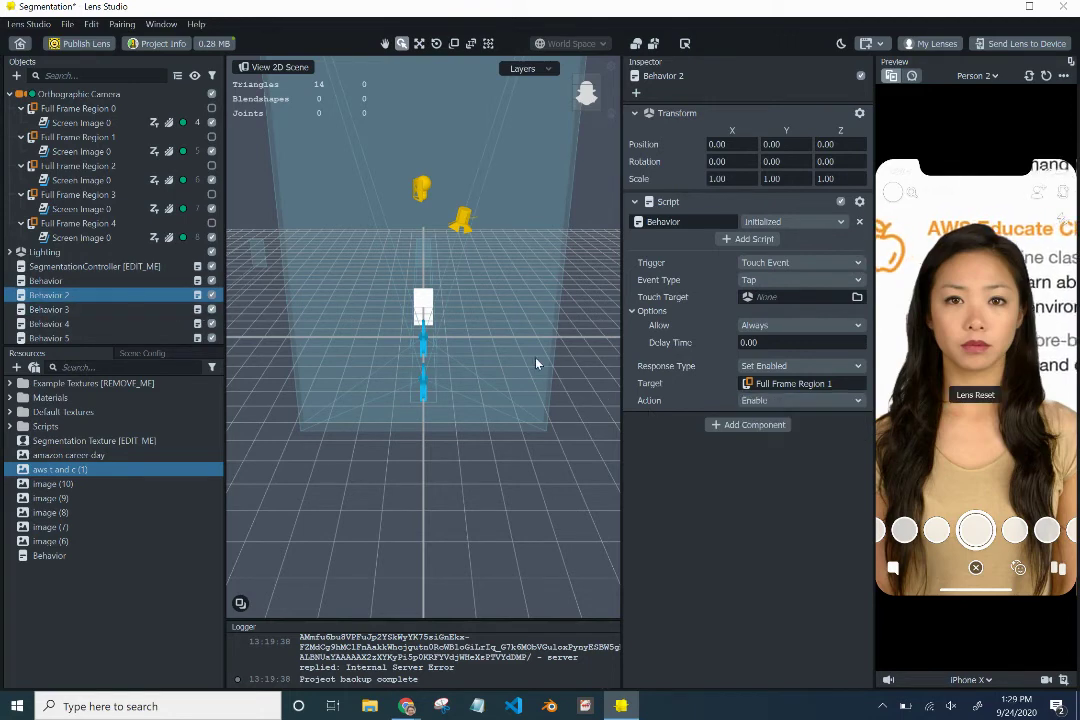
pyautogui.click(108, 325)
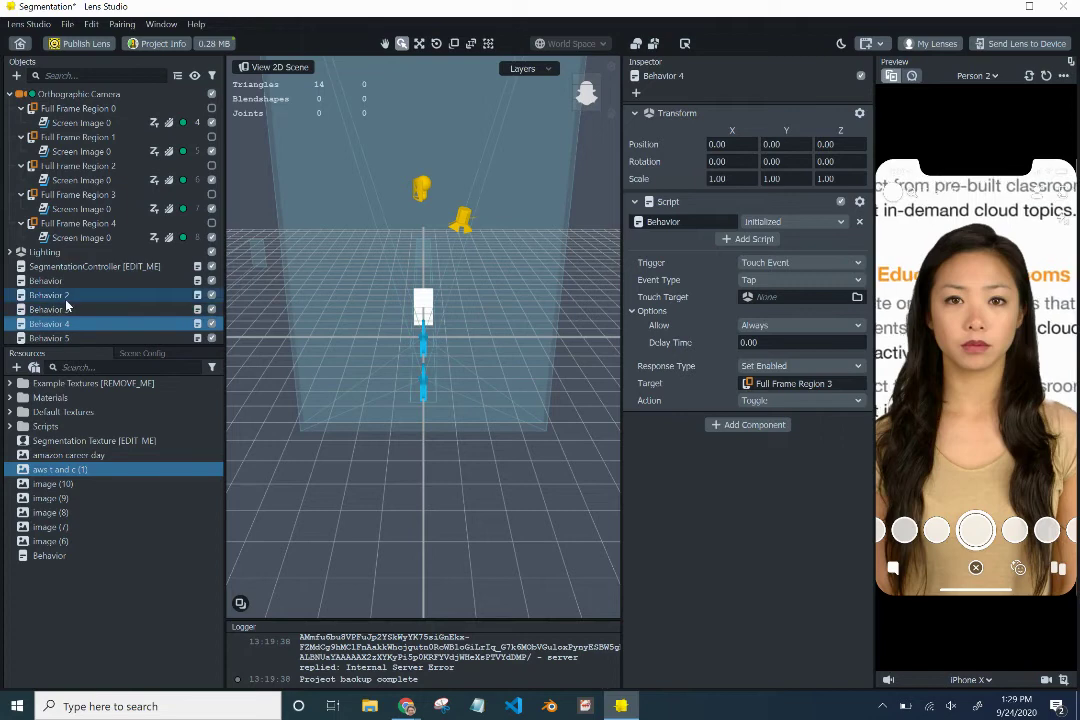
pyautogui.click(64, 297)
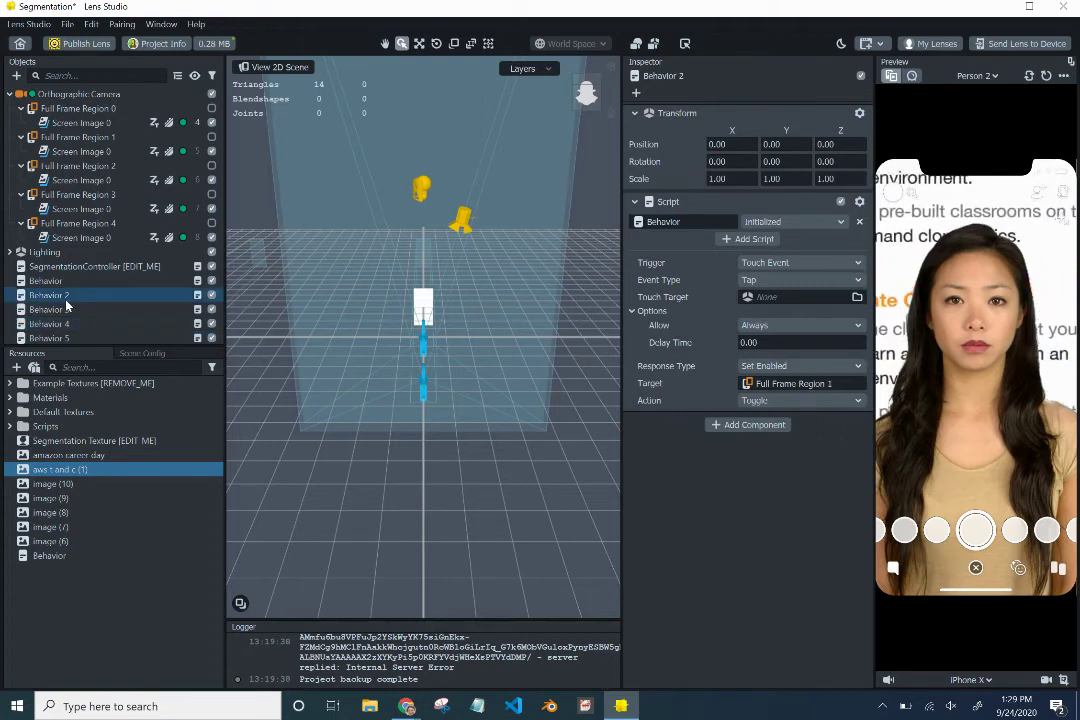
# - Set the first Behavior's Allow option to Always and its action to Toggle, then test repeated taps in the preview
pyautogui.click(64, 284)
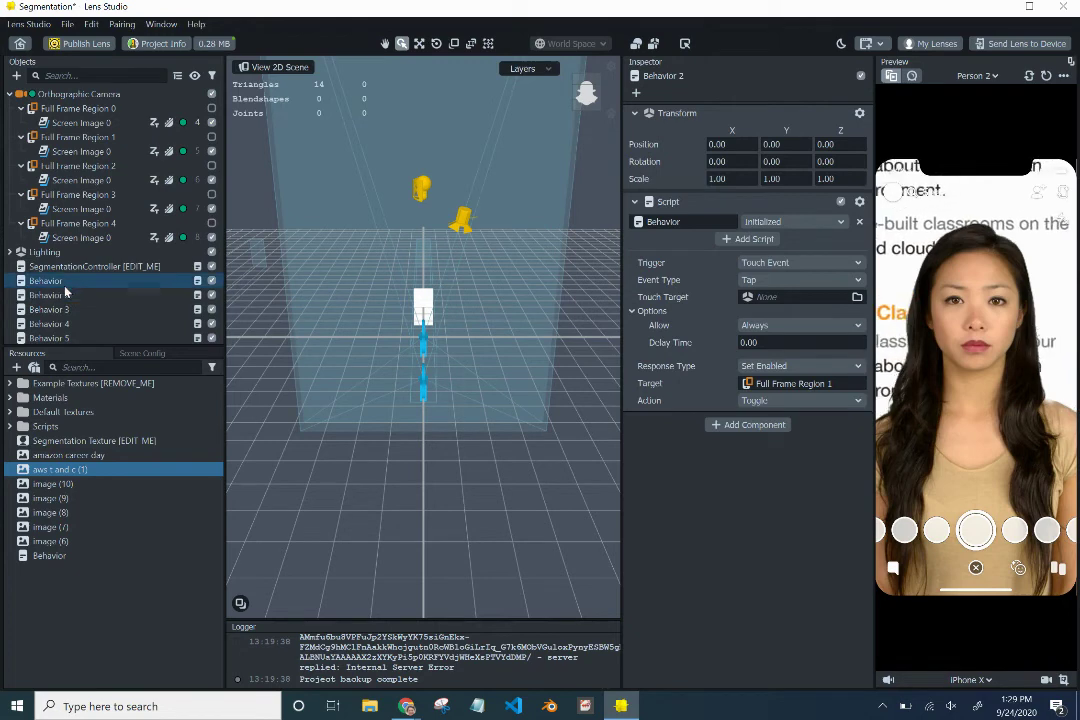
pyautogui.click(748, 326)
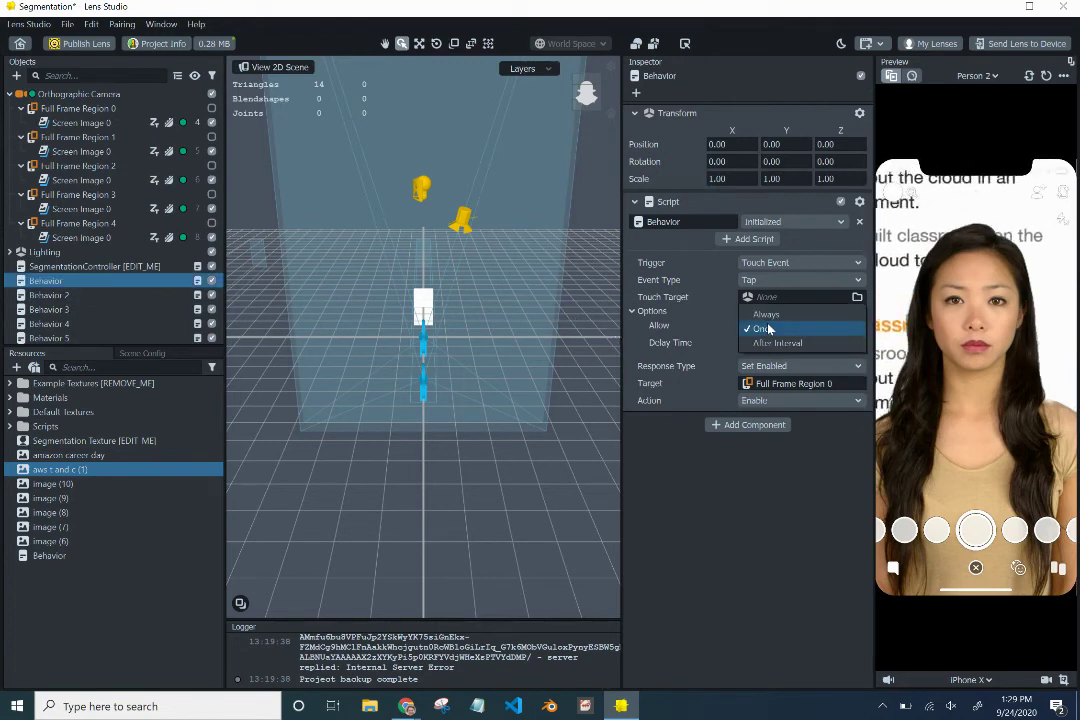
pyautogui.click(752, 313)
pyautogui.click(780, 403)
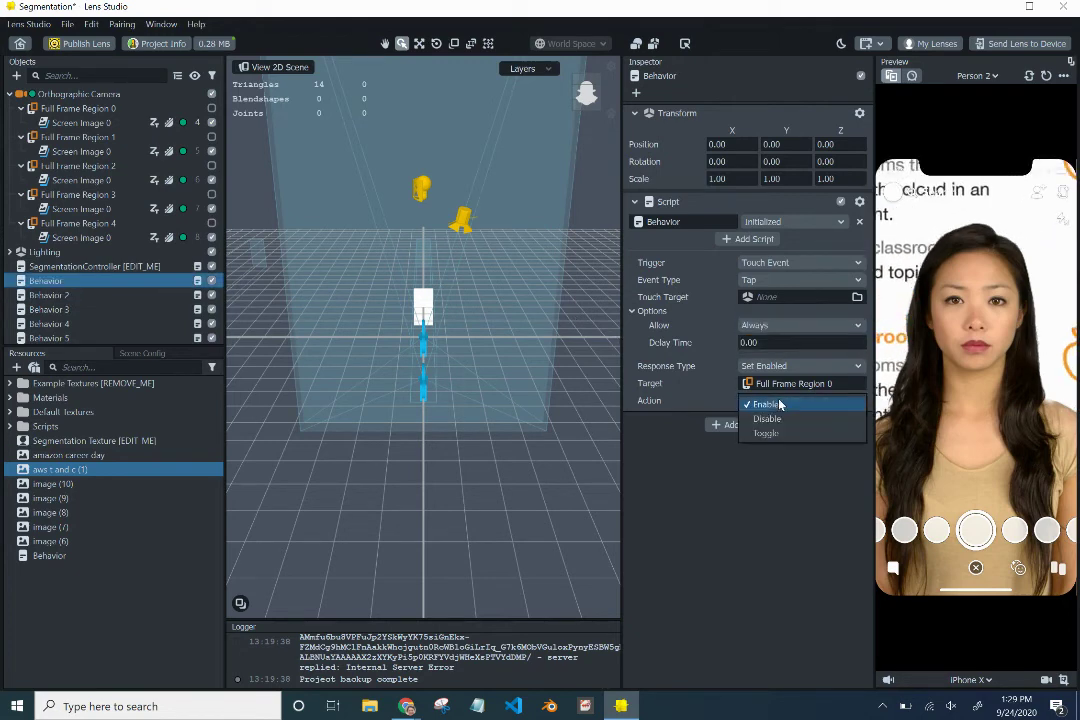
pyautogui.click(778, 436)
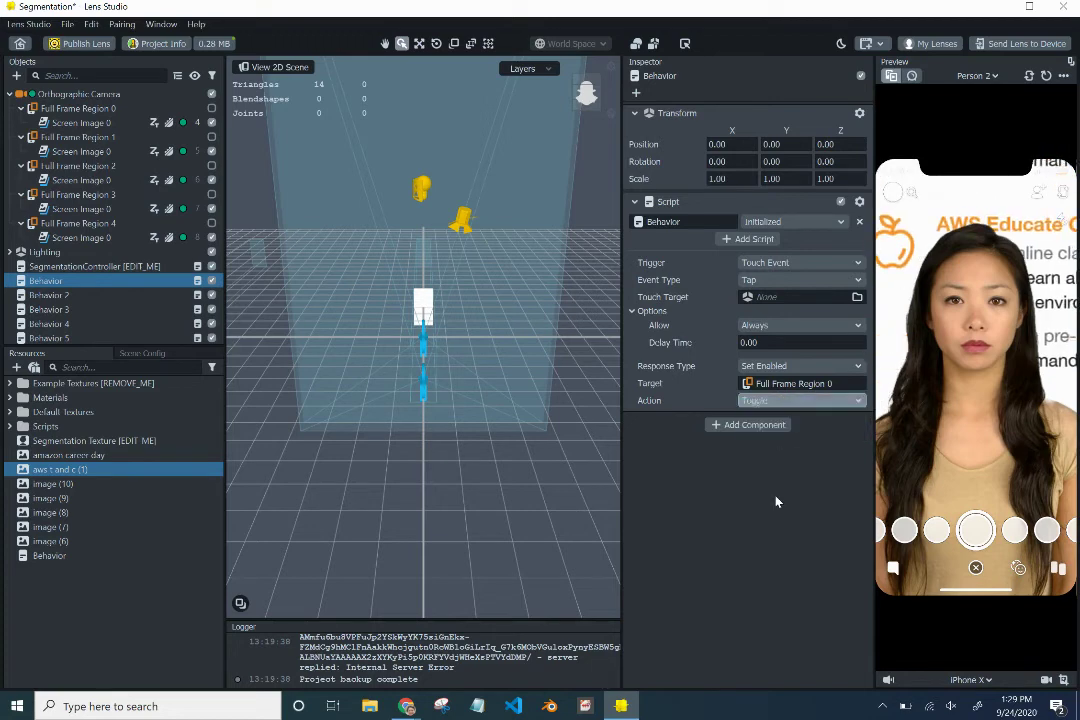
pyautogui.click(982, 360)
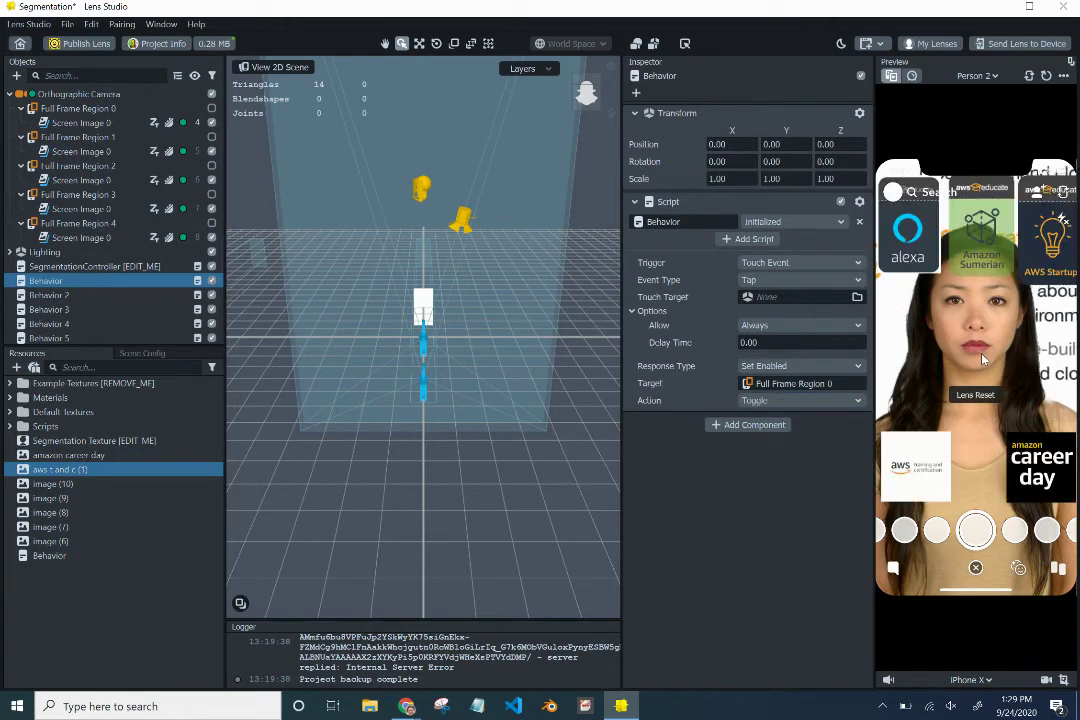
pyautogui.click(1040, 355)
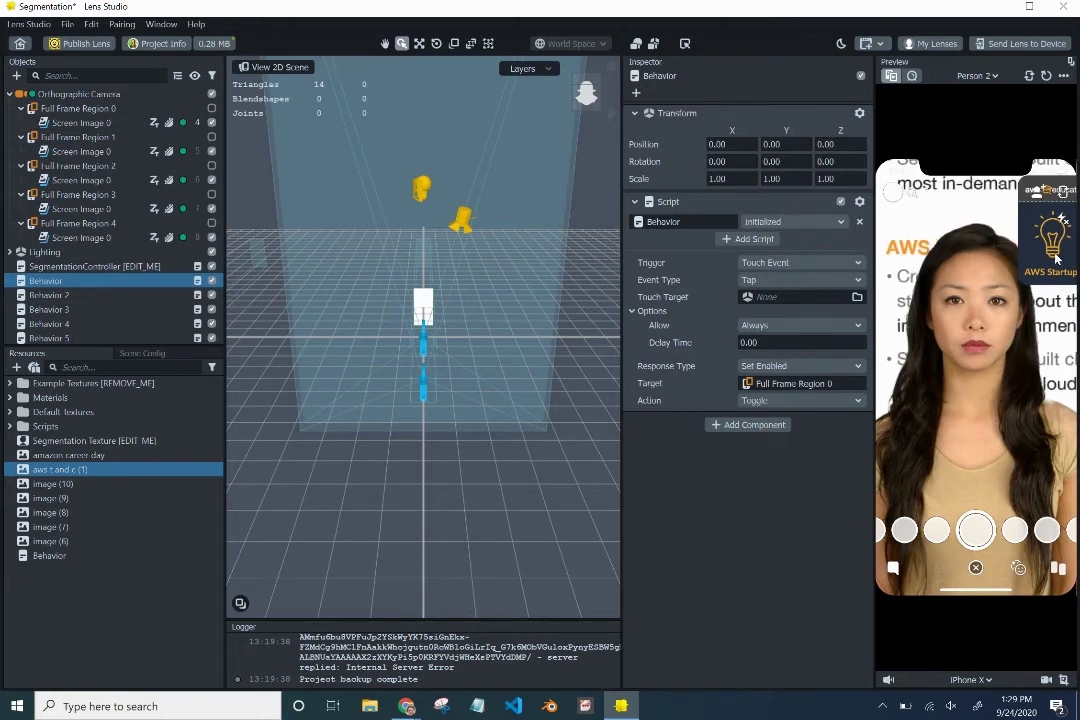
# - Set Behavior 3's Allow option to Always and its action to Toggle
pyautogui.click(85, 298)
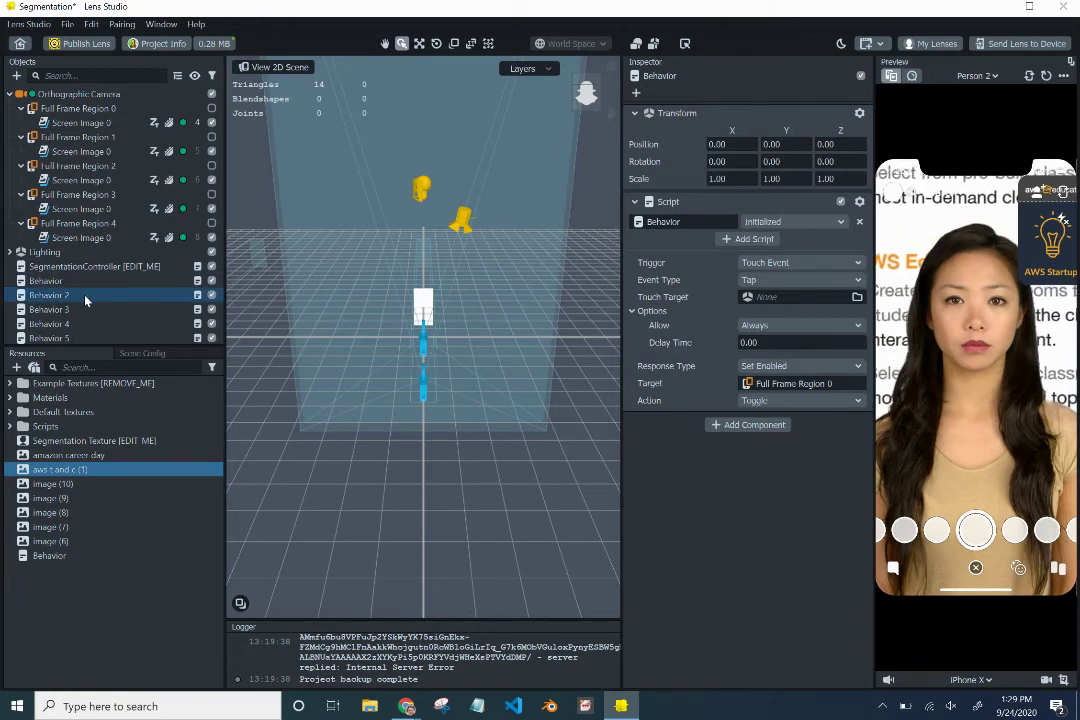
pyautogui.click(74, 311)
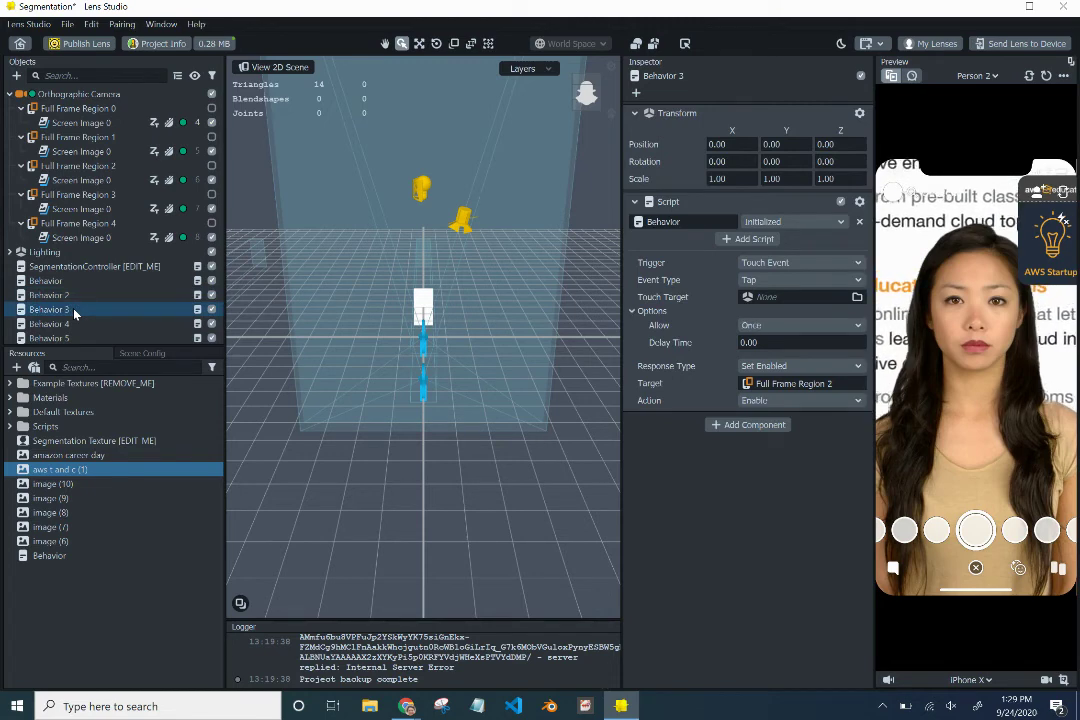
pyautogui.click(74, 311)
pyautogui.click(790, 326)
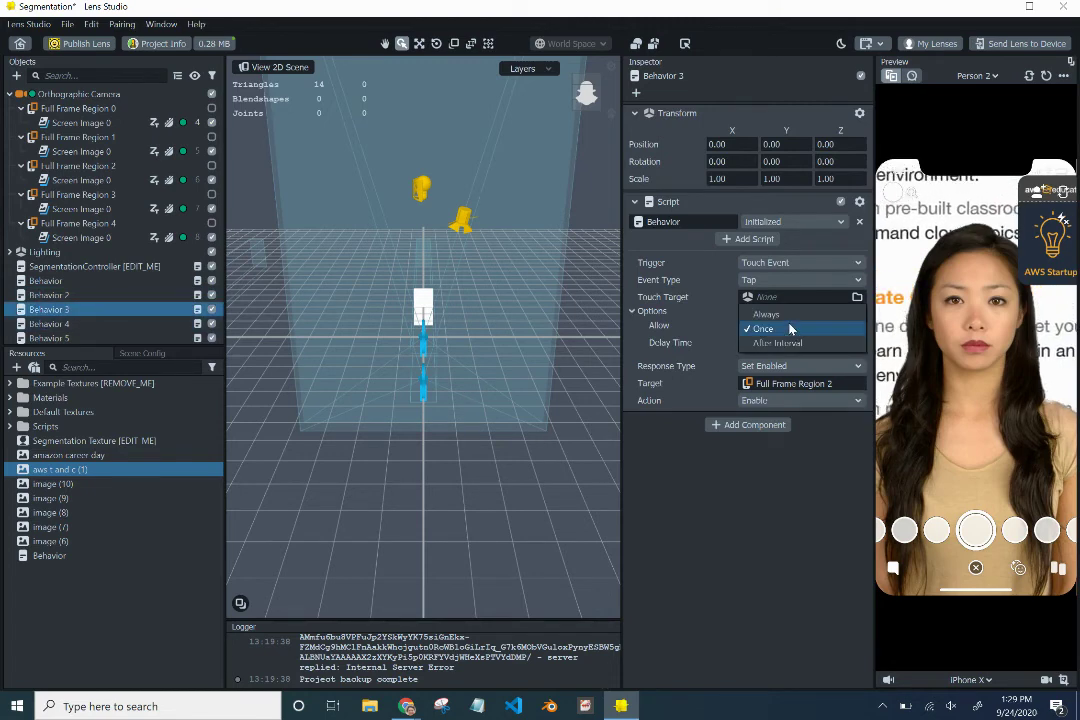
pyautogui.click(766, 314)
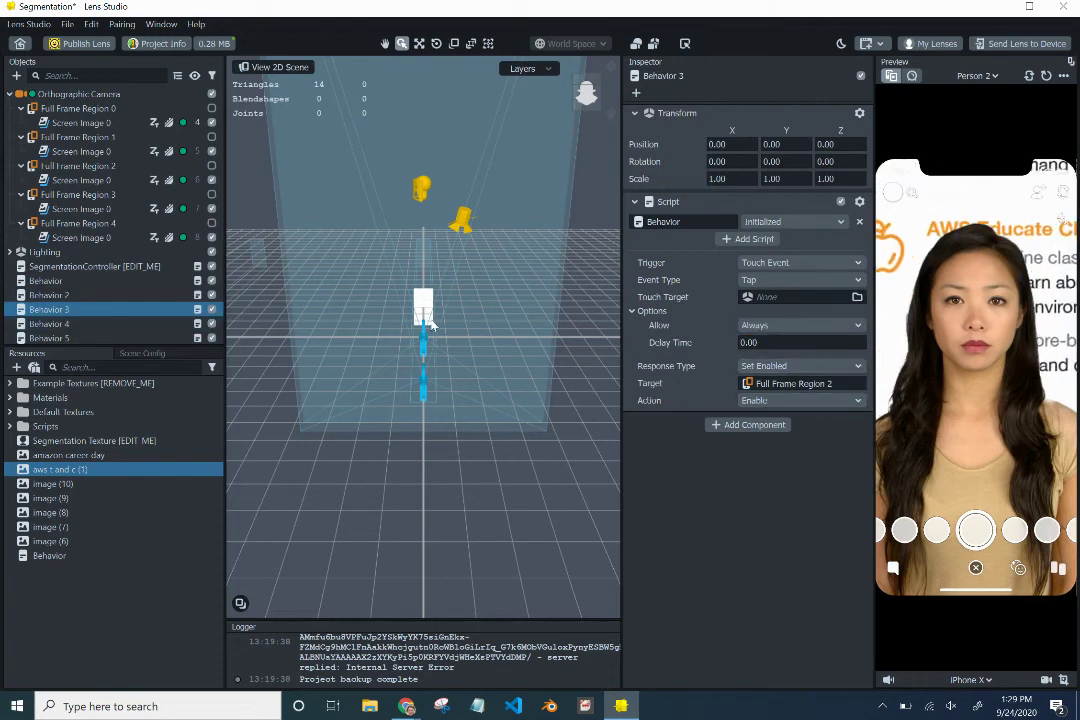
pyautogui.click(795, 402)
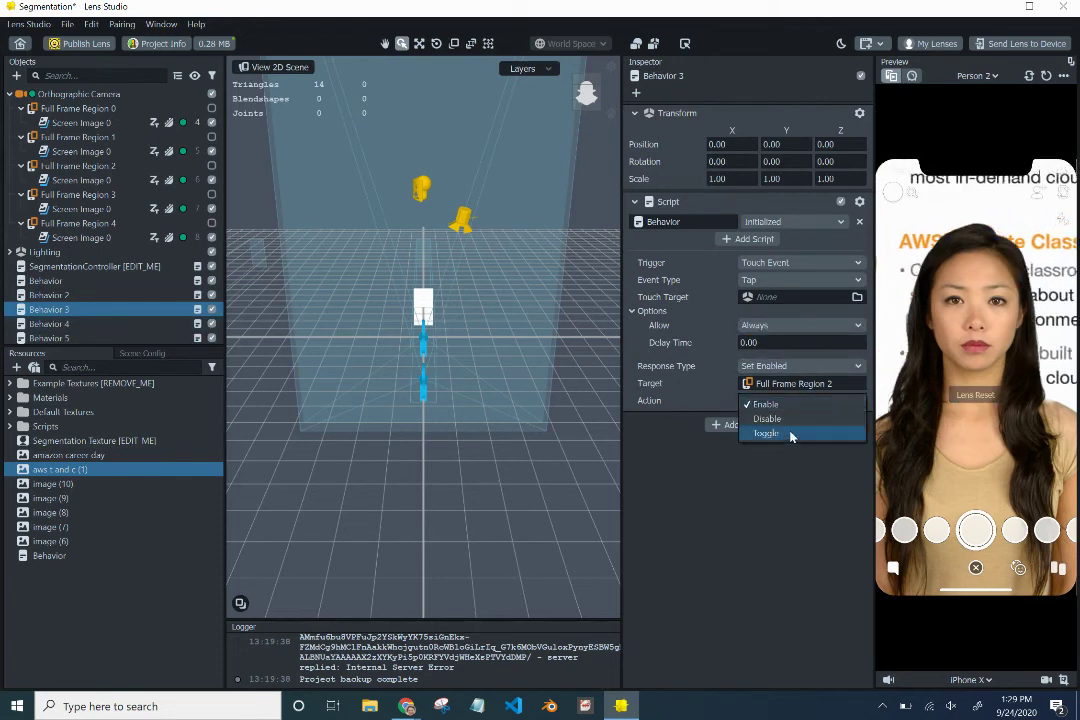
pyautogui.click(790, 435)
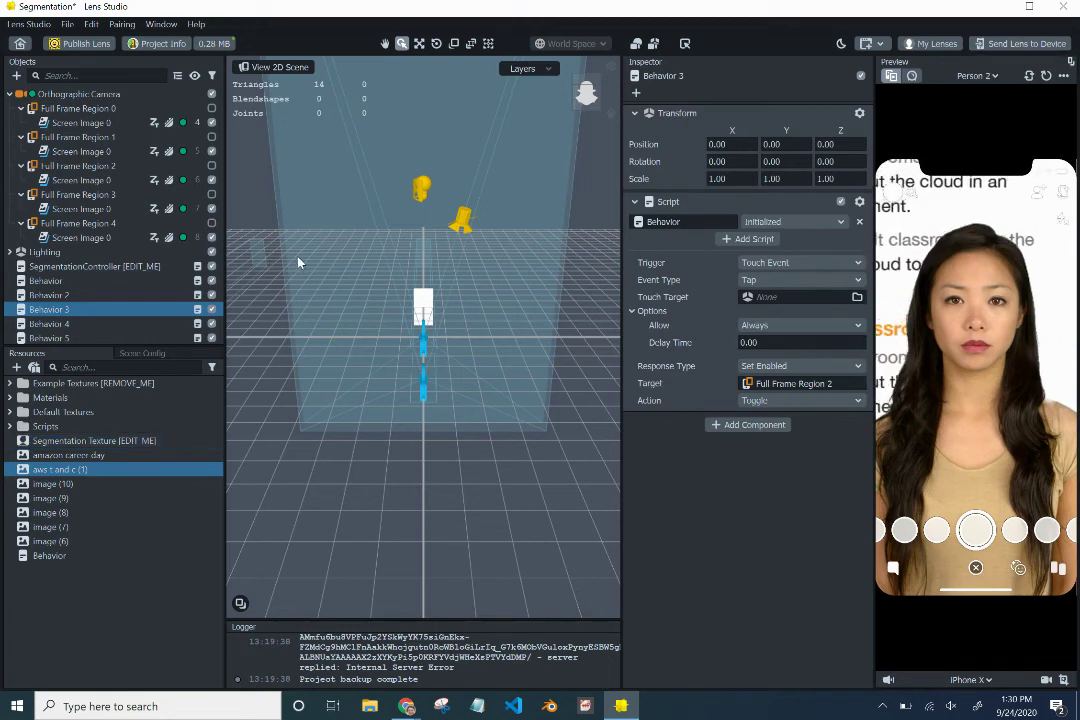
# - Name the lens "Prep 4 Success" in the project info and set its hint to TAP!
pyautogui.click(160, 44)
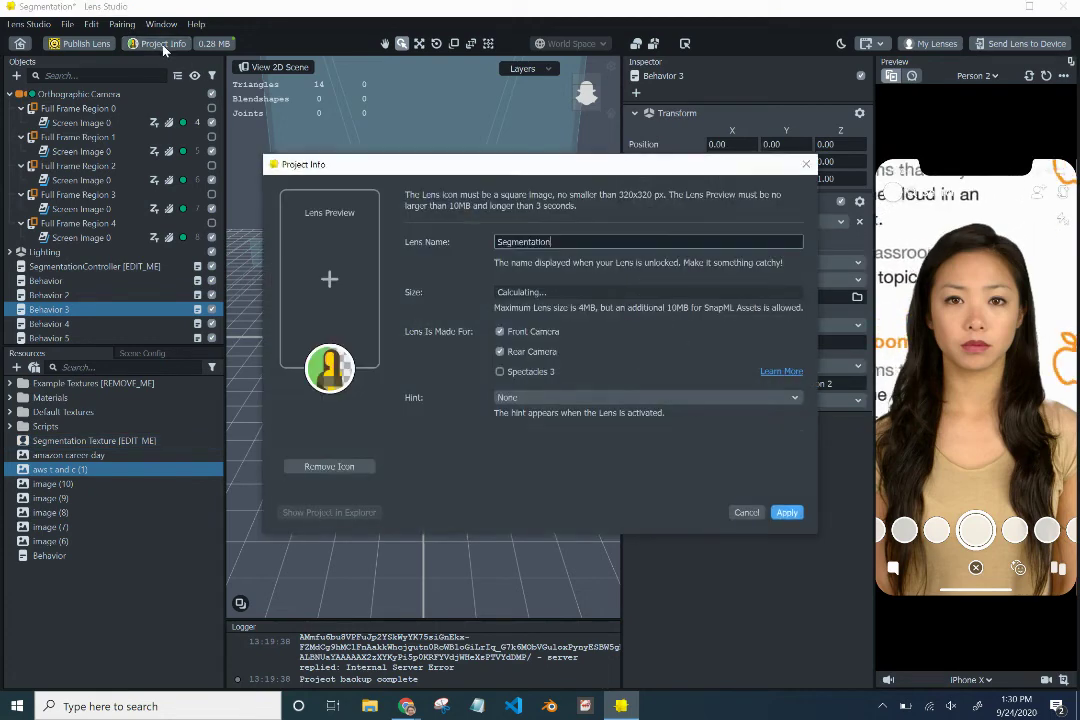
pyautogui.doubleClick(601, 238)
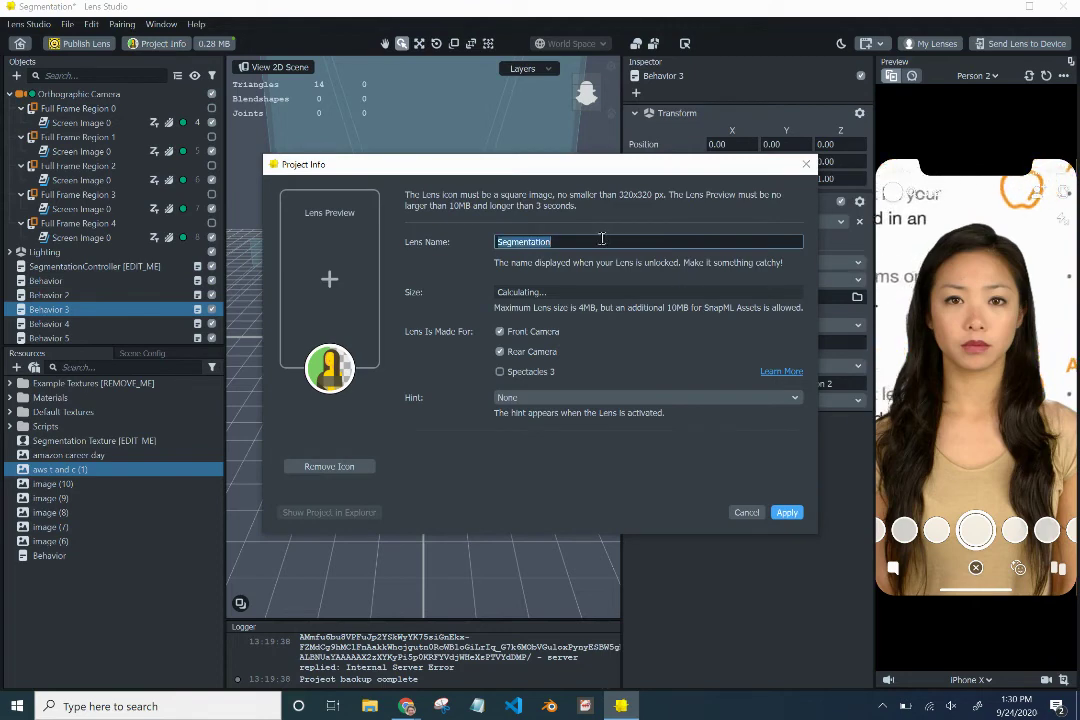
pyautogui.write('Prep 4 Success')
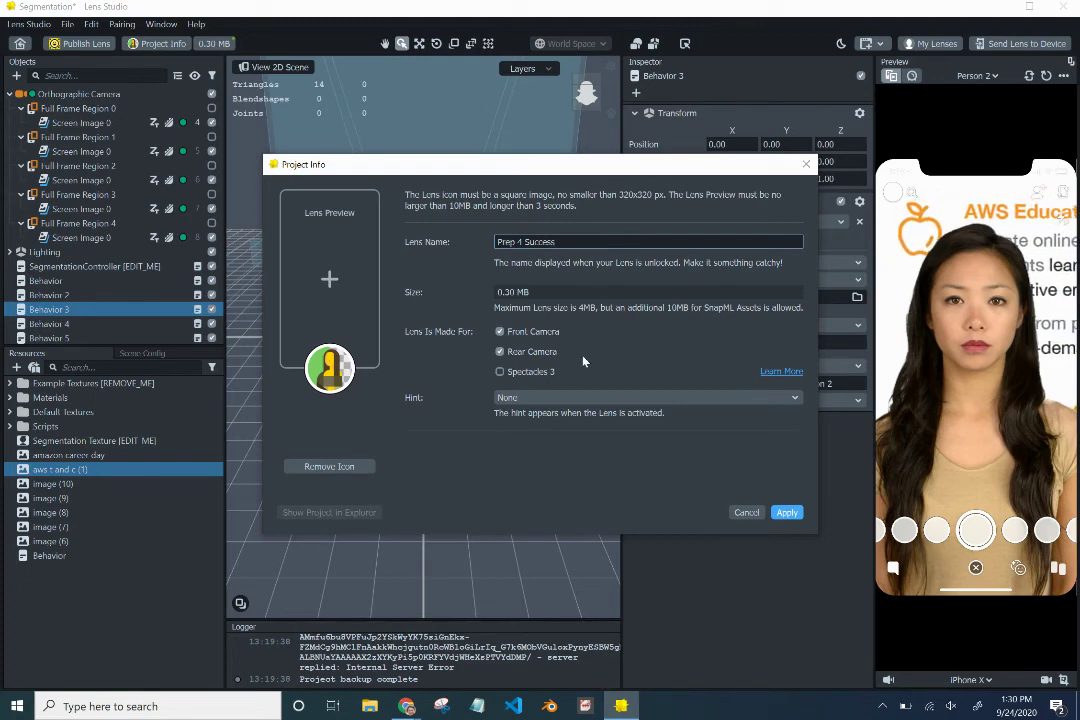
pyautogui.click(644, 398)
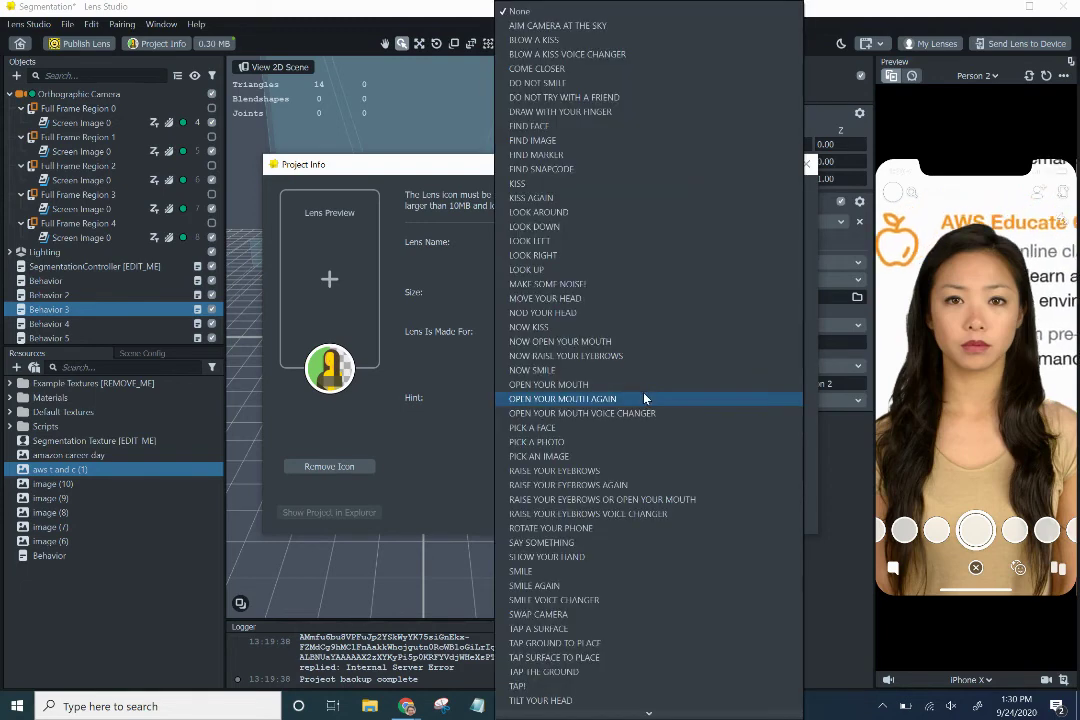
pyautogui.press('t')
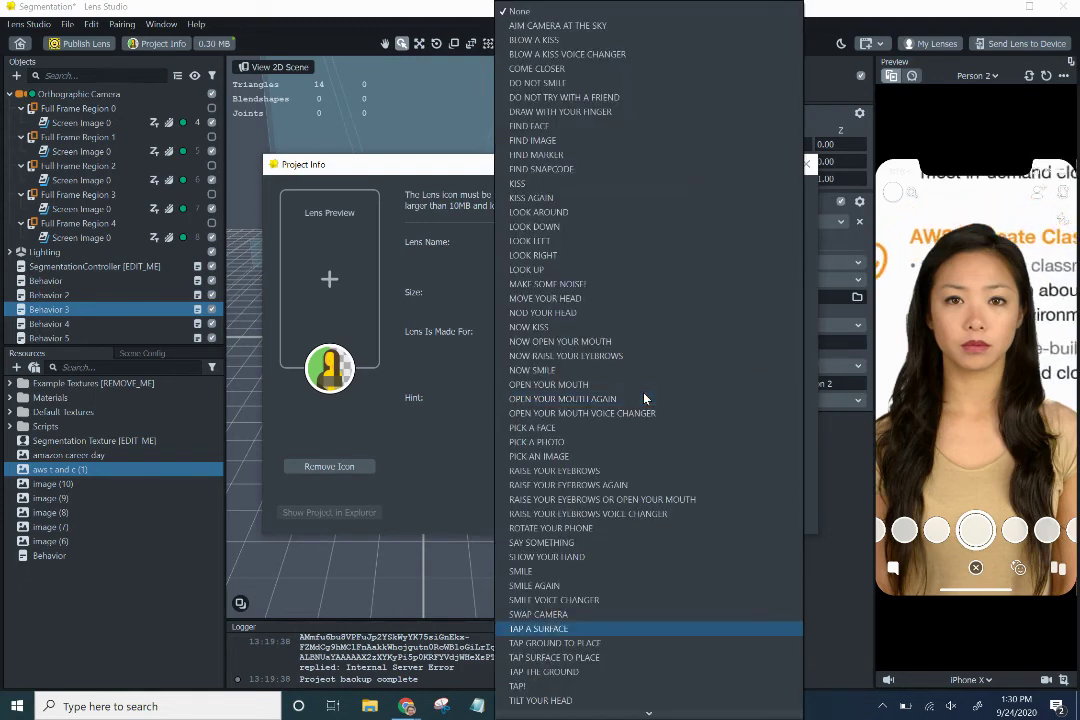
pyautogui.click(527, 686)
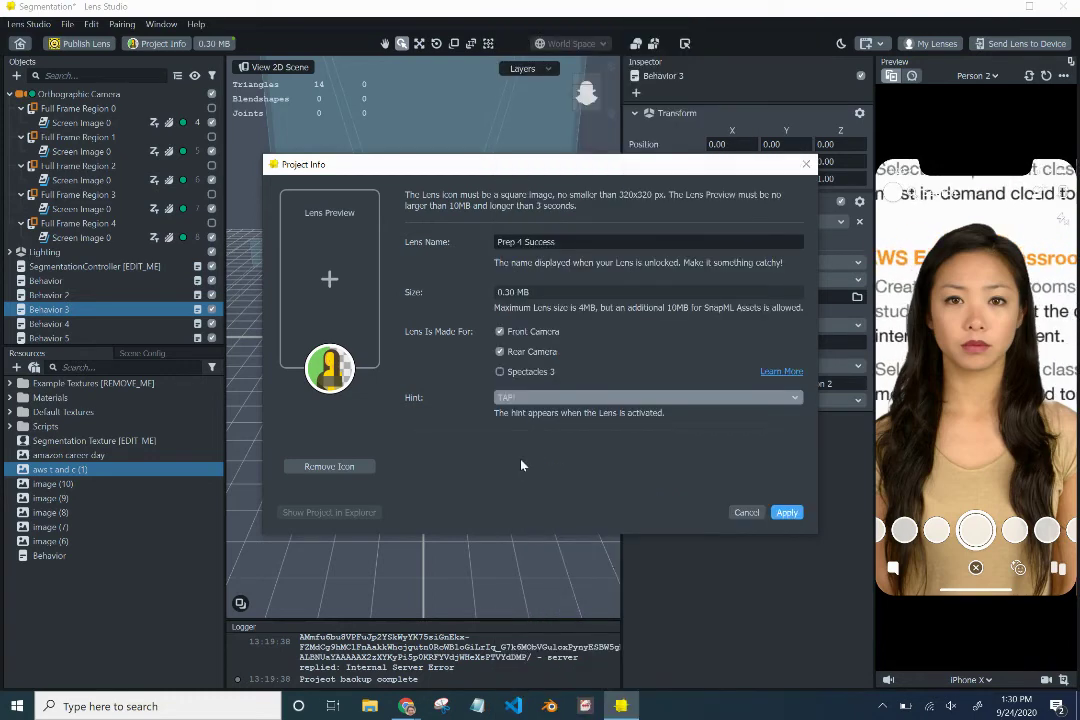
# - Load aws t and c (1).png from Downloads as the lens icon
pyautogui.click(335, 370)
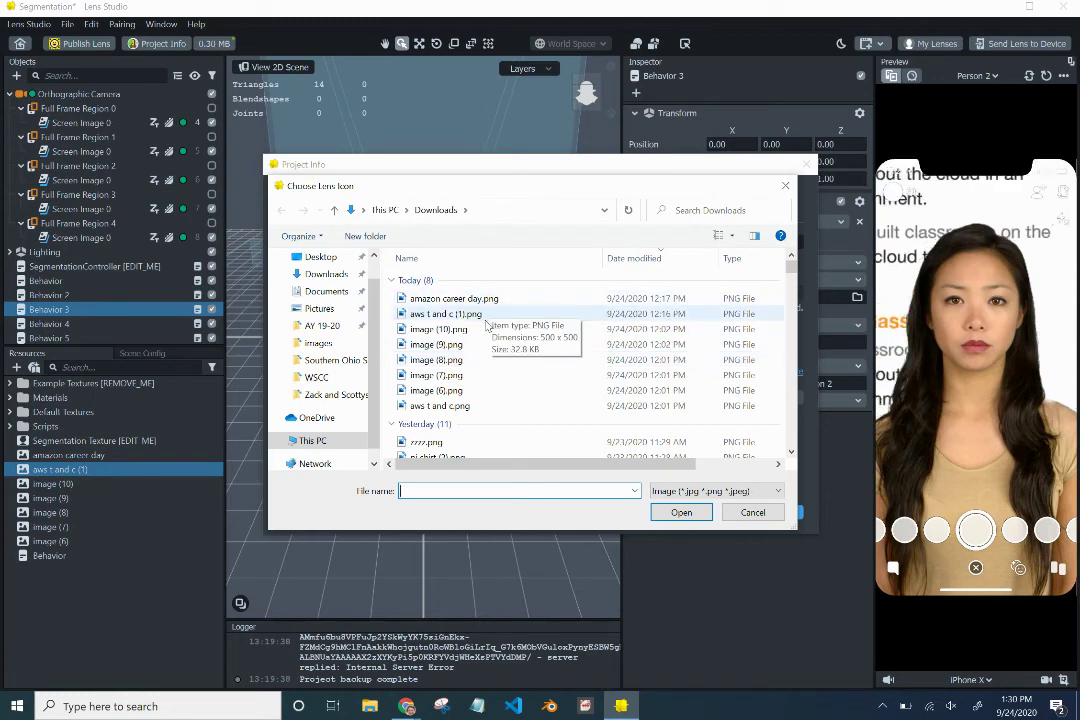
pyautogui.click(486, 319)
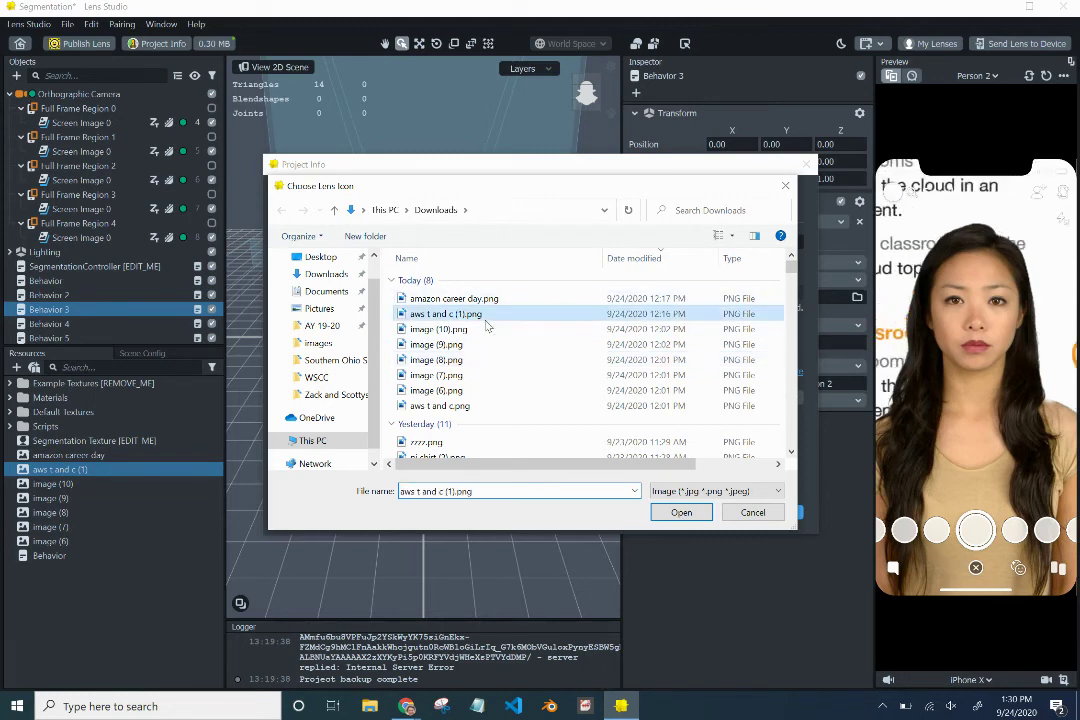
pyautogui.click(684, 512)
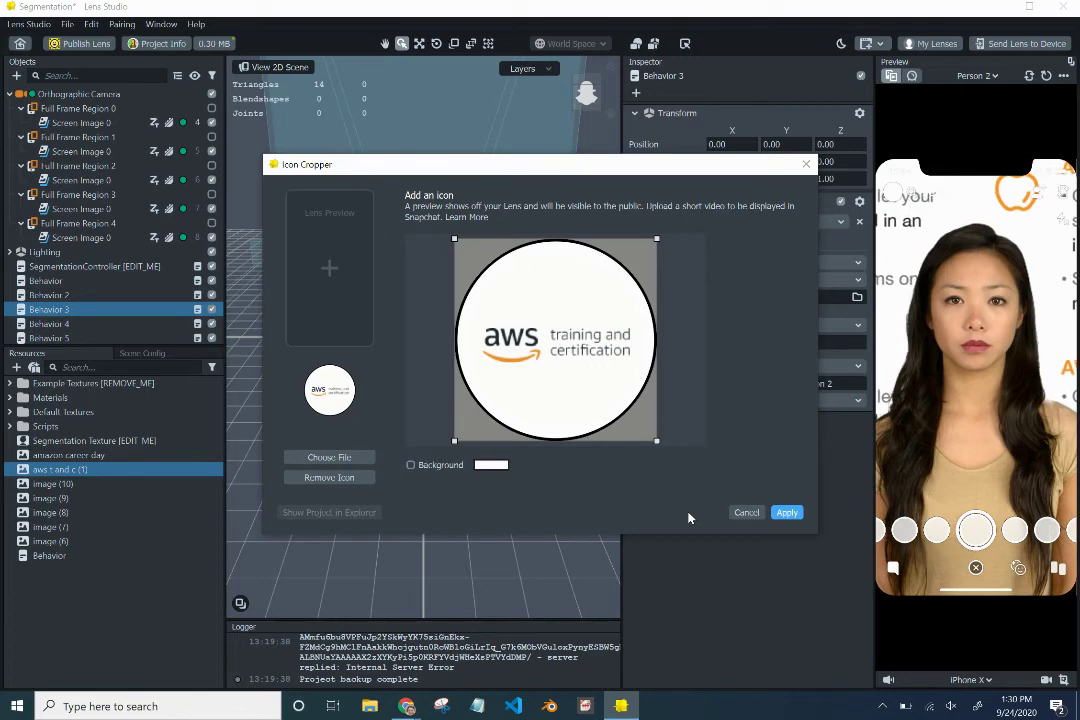
# - Replace the lens icon with the AWS Educate logo PNG from the Pictures folder, browsing the files as thumbnails
pyautogui.click(372, 459)
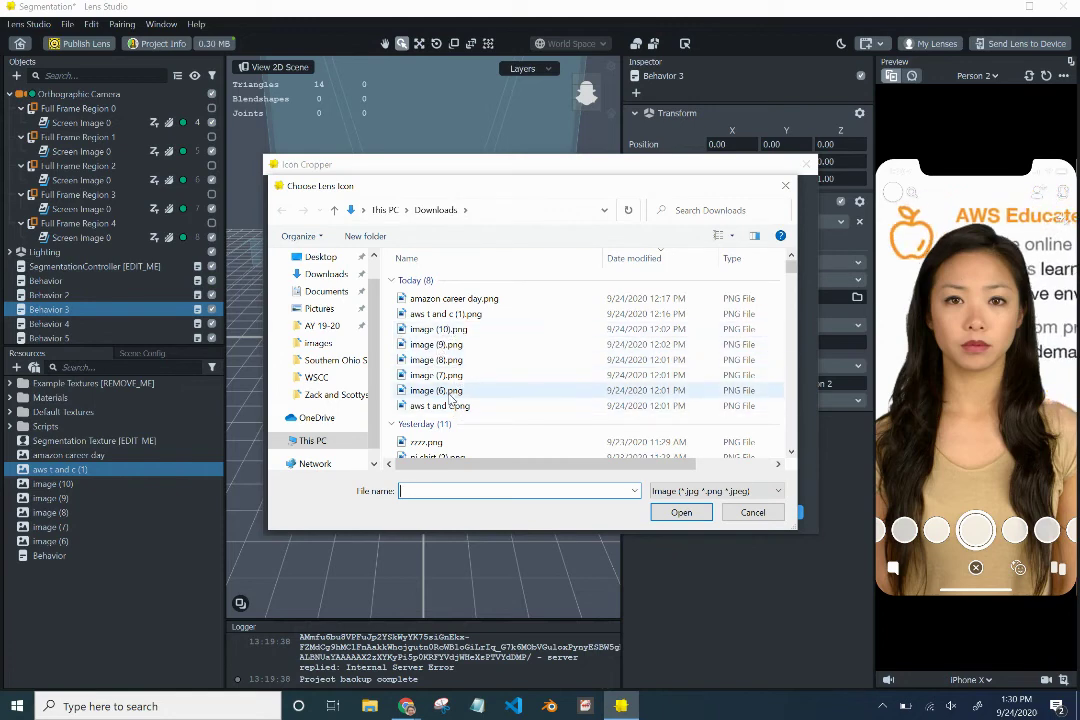
pyautogui.click(729, 236)
pyautogui.click(785, 168)
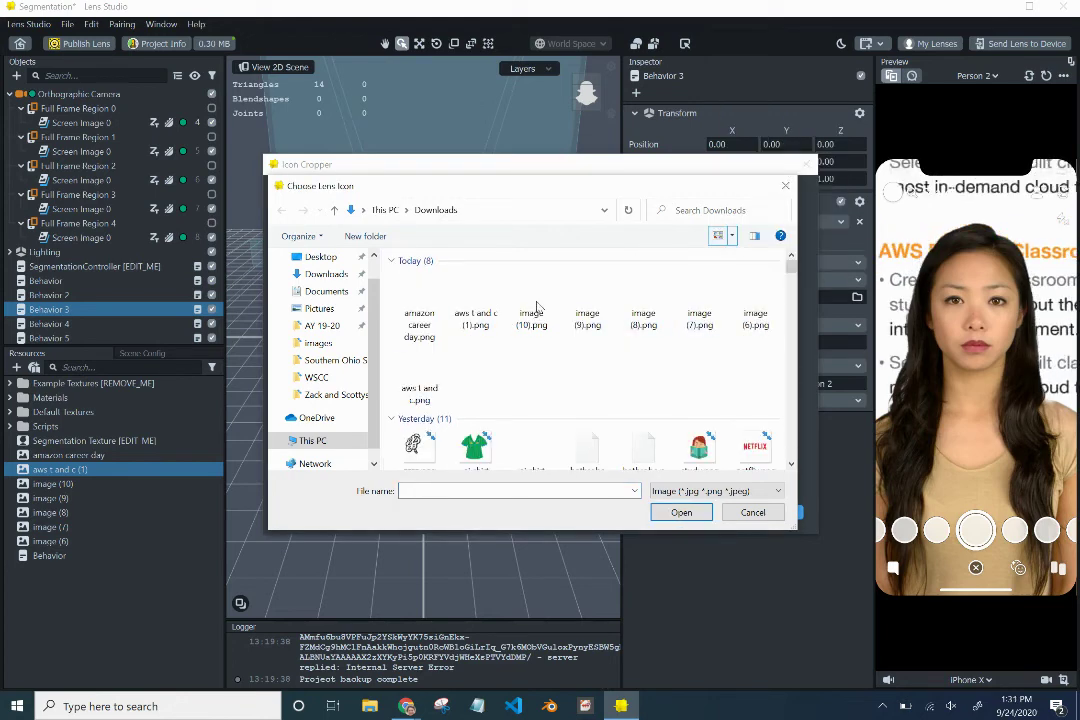
pyautogui.click(324, 277)
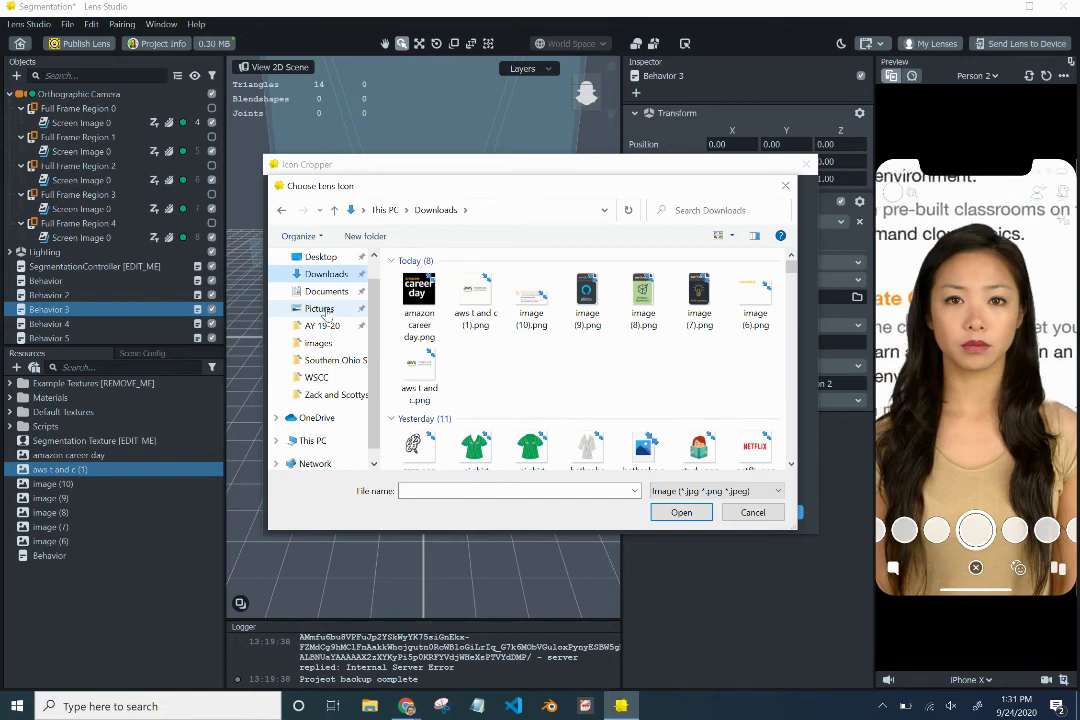
pyautogui.click(320, 309)
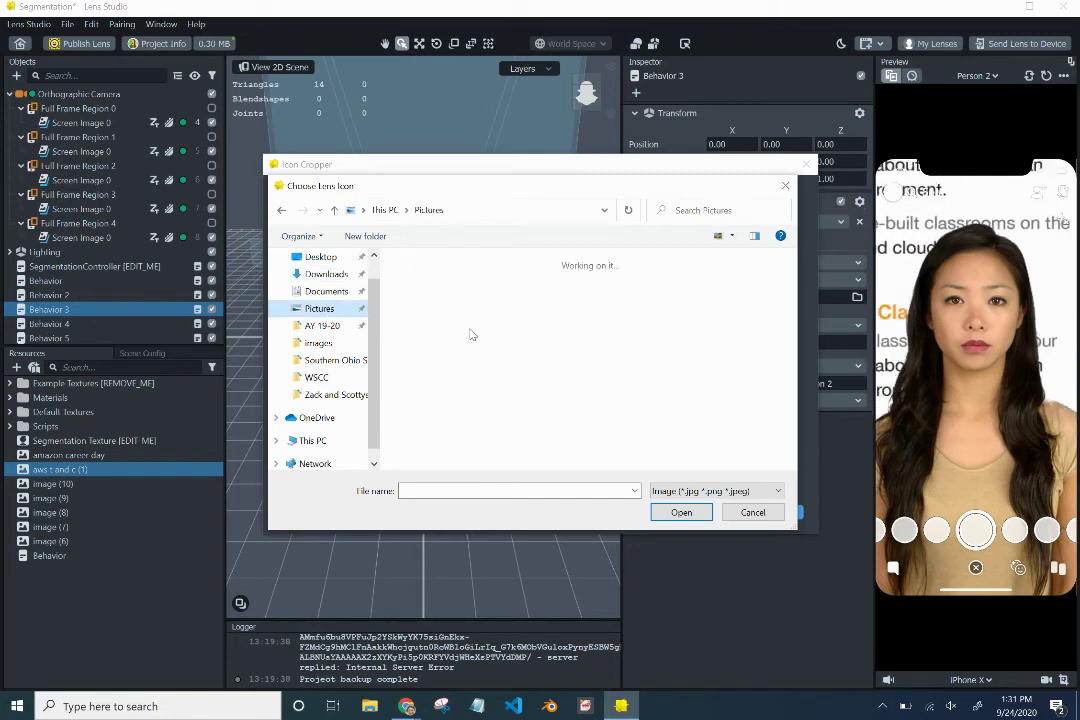
pyautogui.scroll(-3, 478, 338)
pyautogui.scroll(-2, 481, 340)
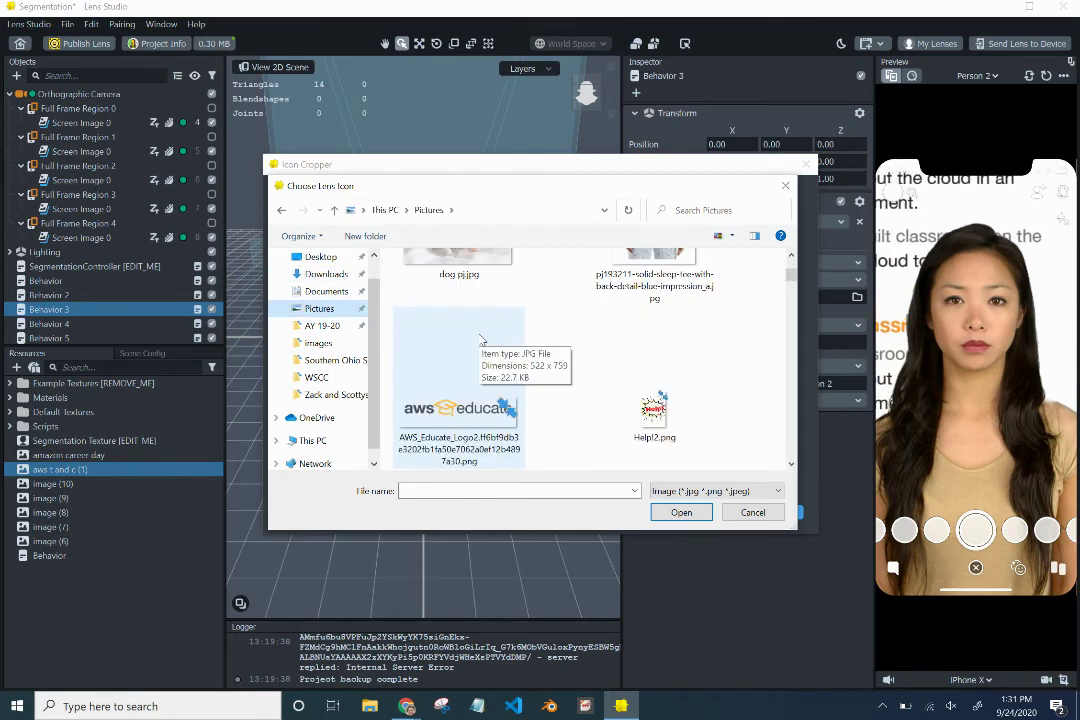
pyautogui.click(481, 340)
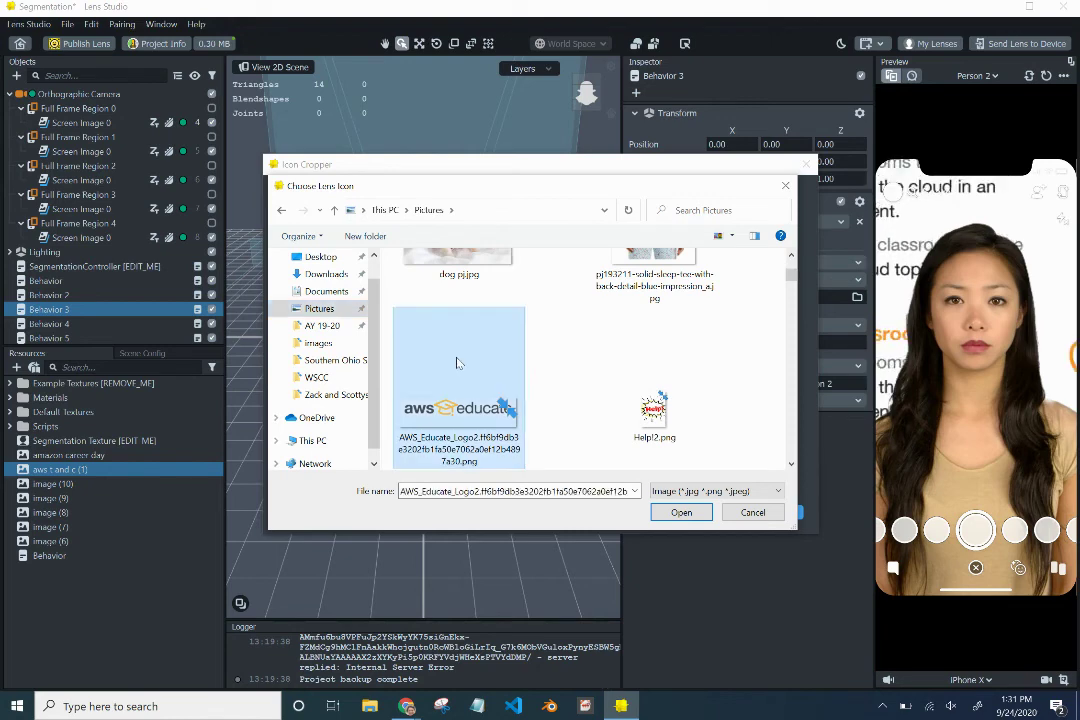
pyautogui.click(679, 513)
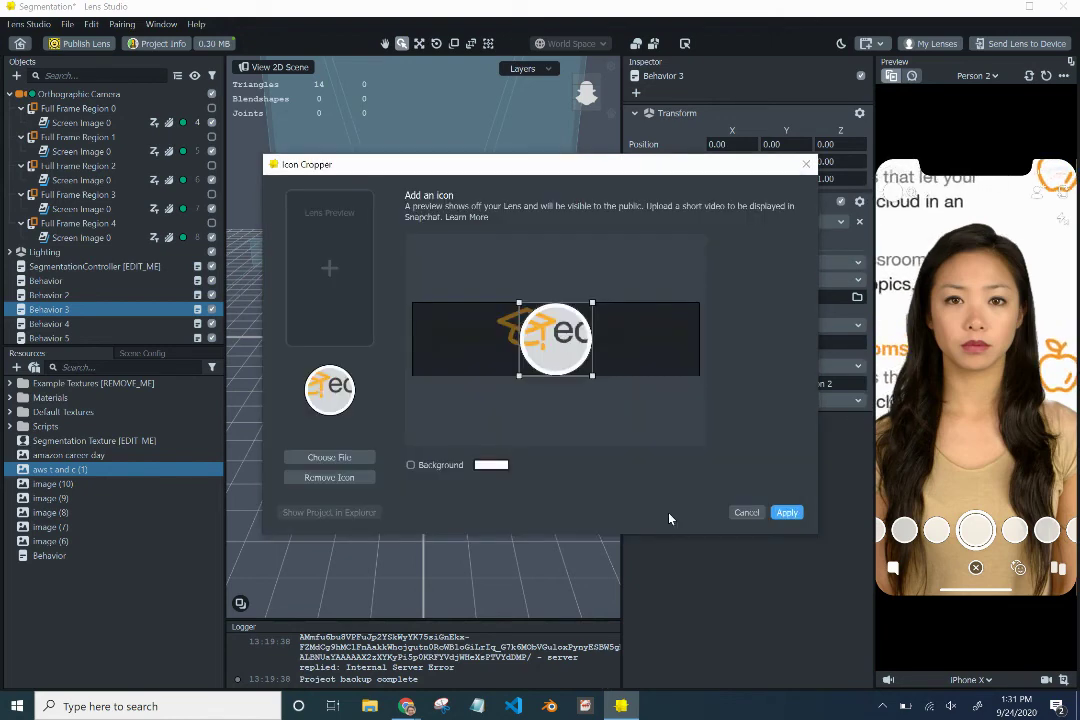
# - Use image (10).png from Downloads as the lens icon, crop it to the text beside the apple, and apply the project info
pyautogui.click(352, 460)
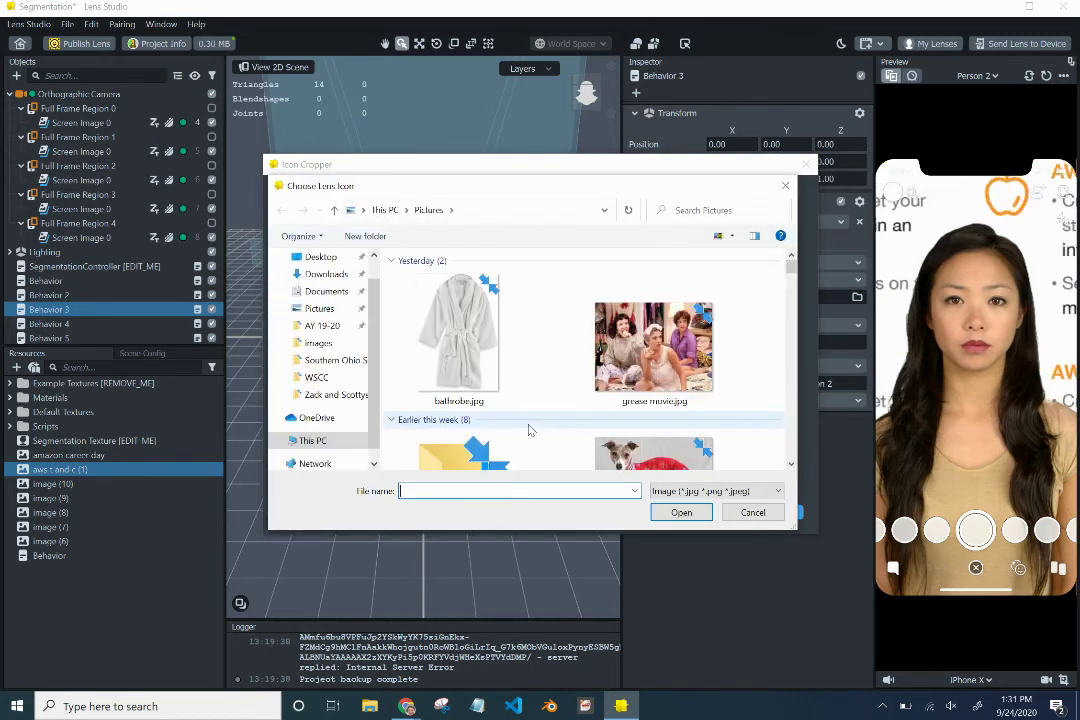
pyautogui.click(328, 275)
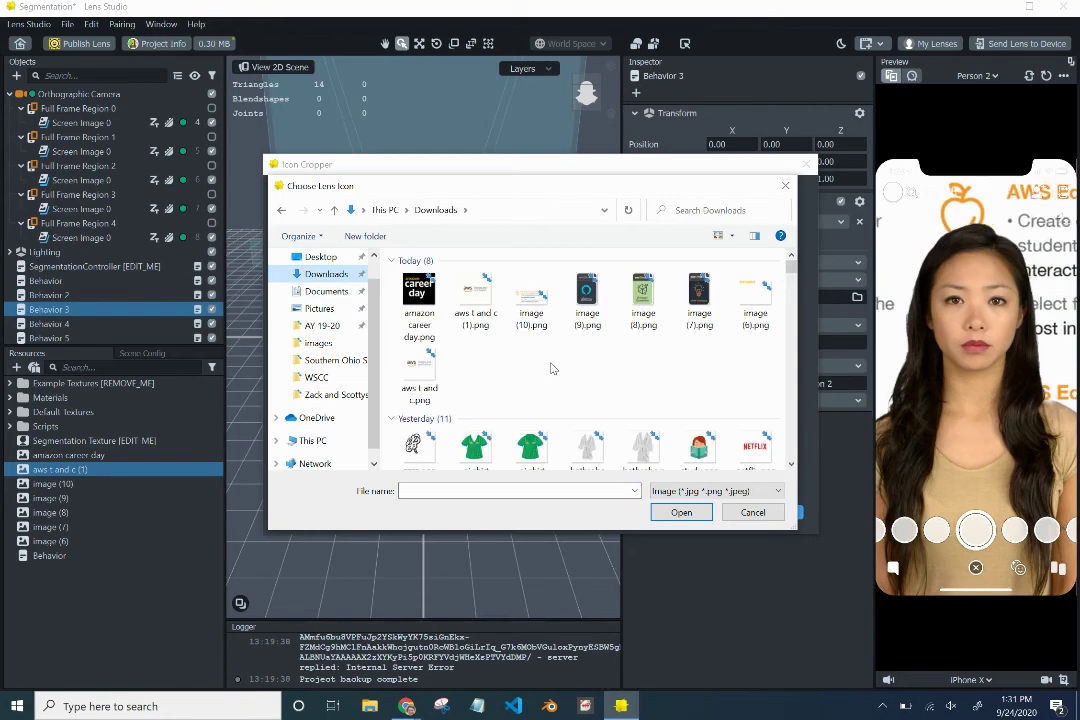
pyautogui.click(536, 303)
pyautogui.click(688, 514)
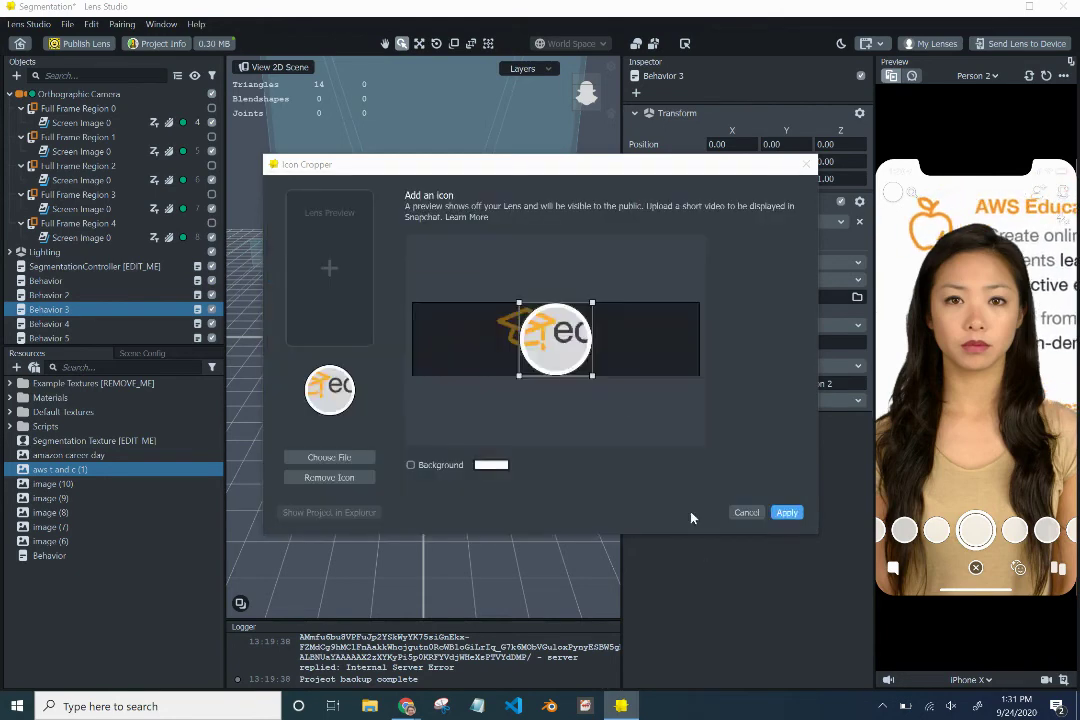
pyautogui.moveTo(545, 383); pyautogui.dragTo(452, 340)
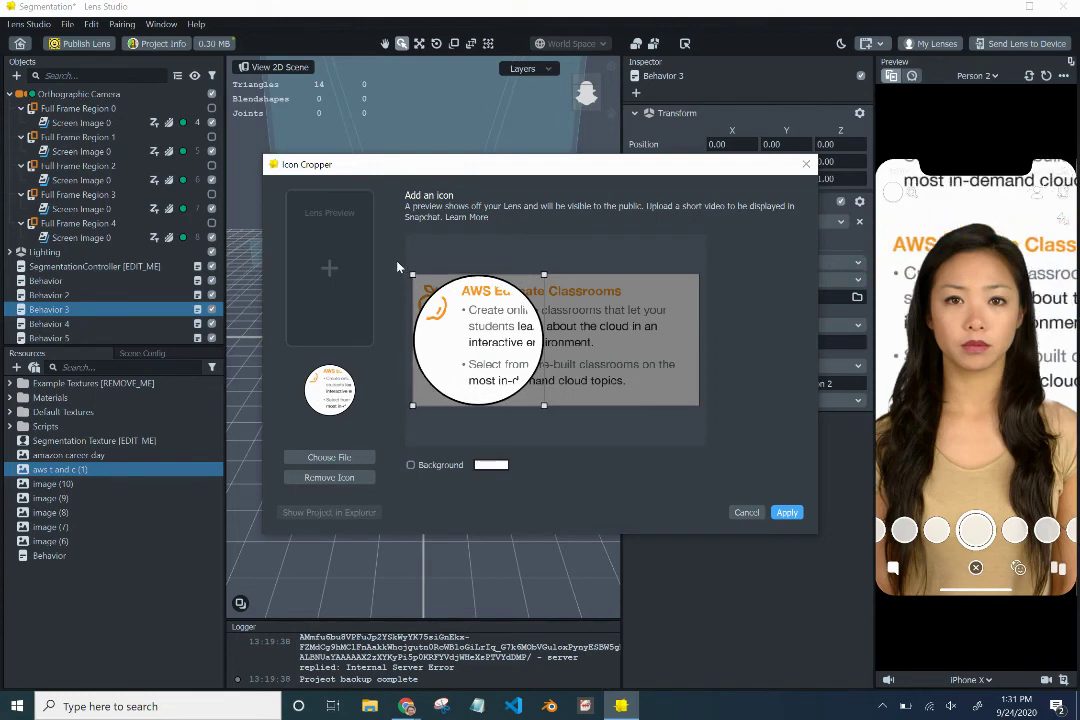
pyautogui.moveTo(477, 298); pyautogui.dragTo(503, 284)
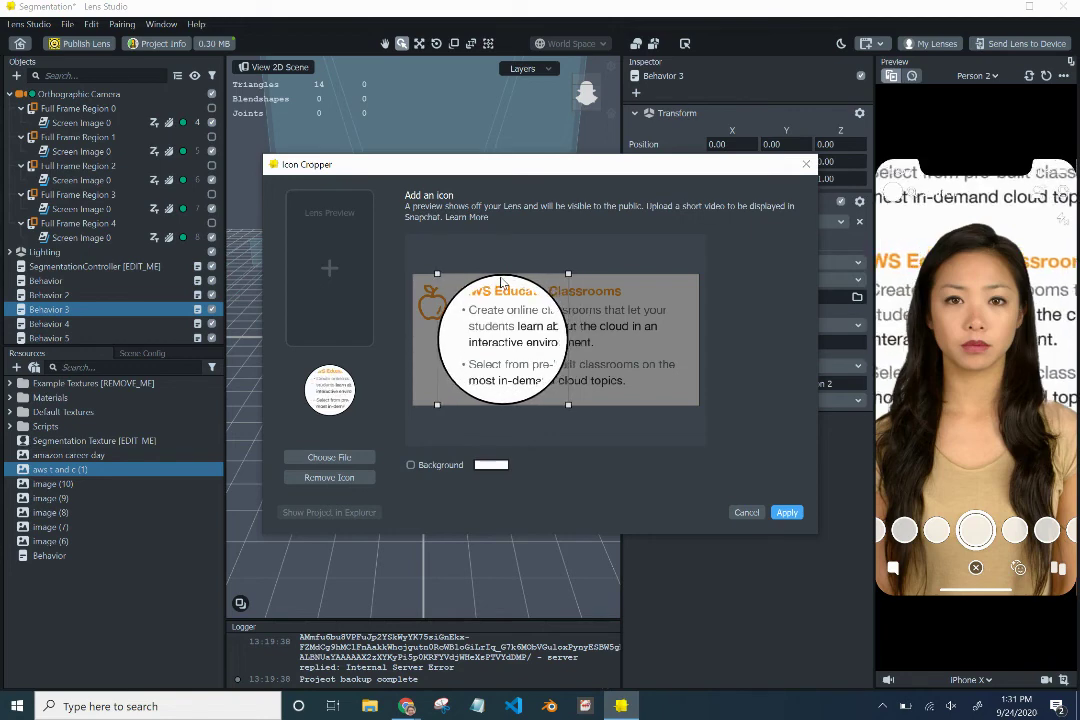
pyautogui.click(796, 514)
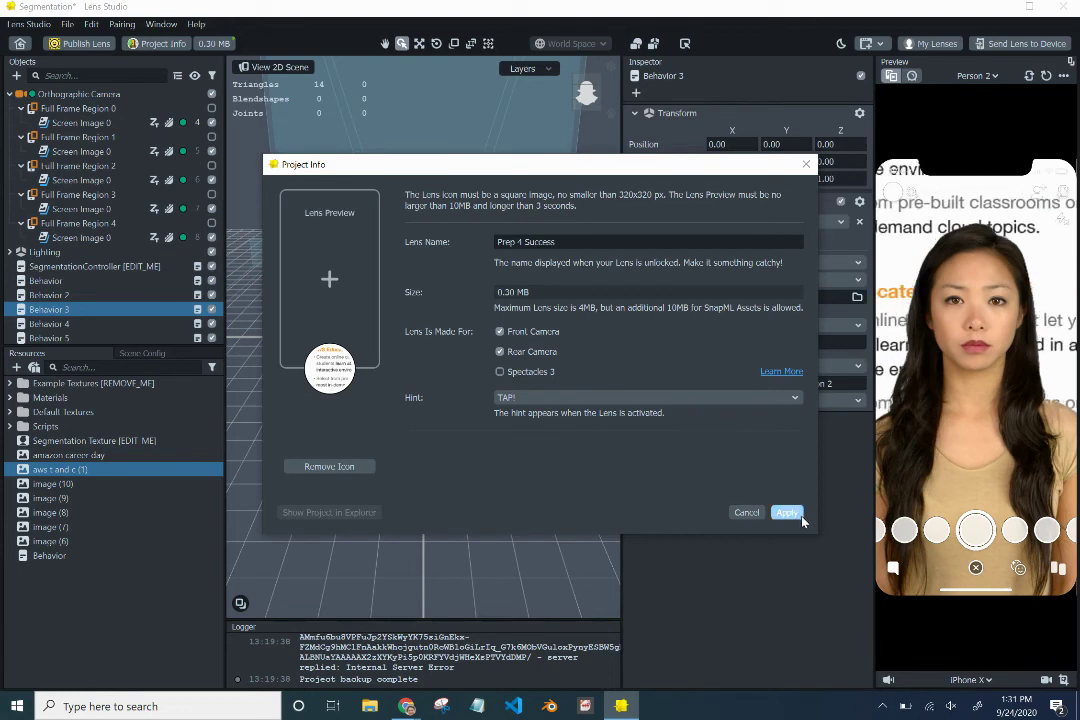
pyautogui.click(788, 513)
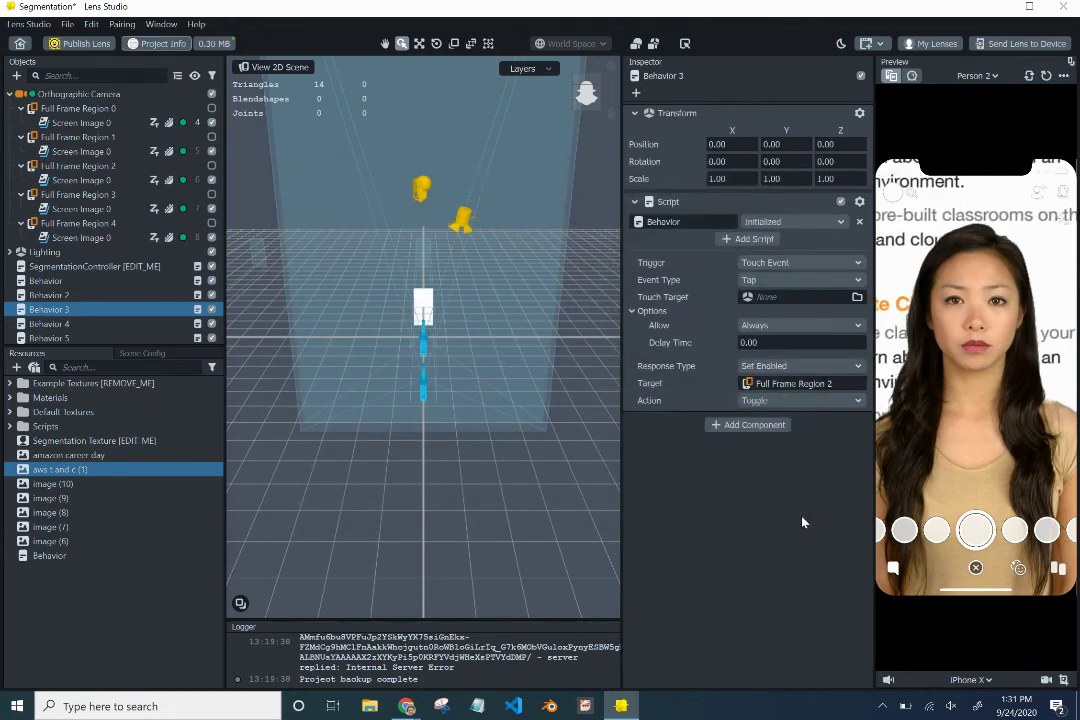
# - Start publishing the lens as a Community Lens and open its tags and scan triggers for editing
pyautogui.click(84, 44)
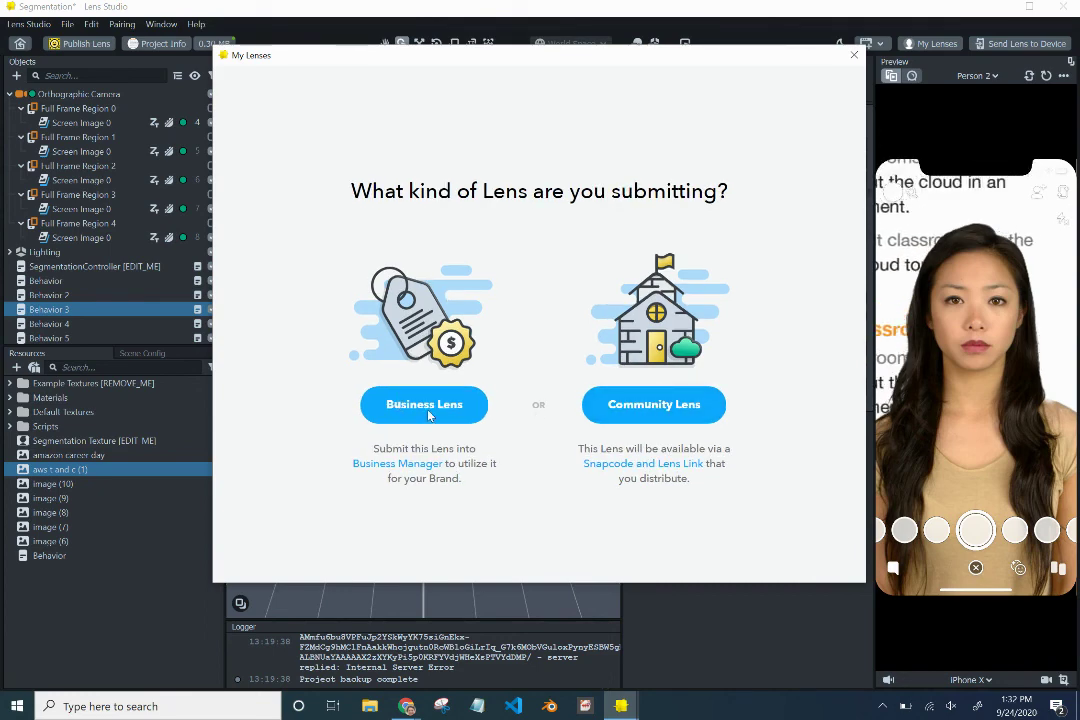
pyautogui.click(670, 405)
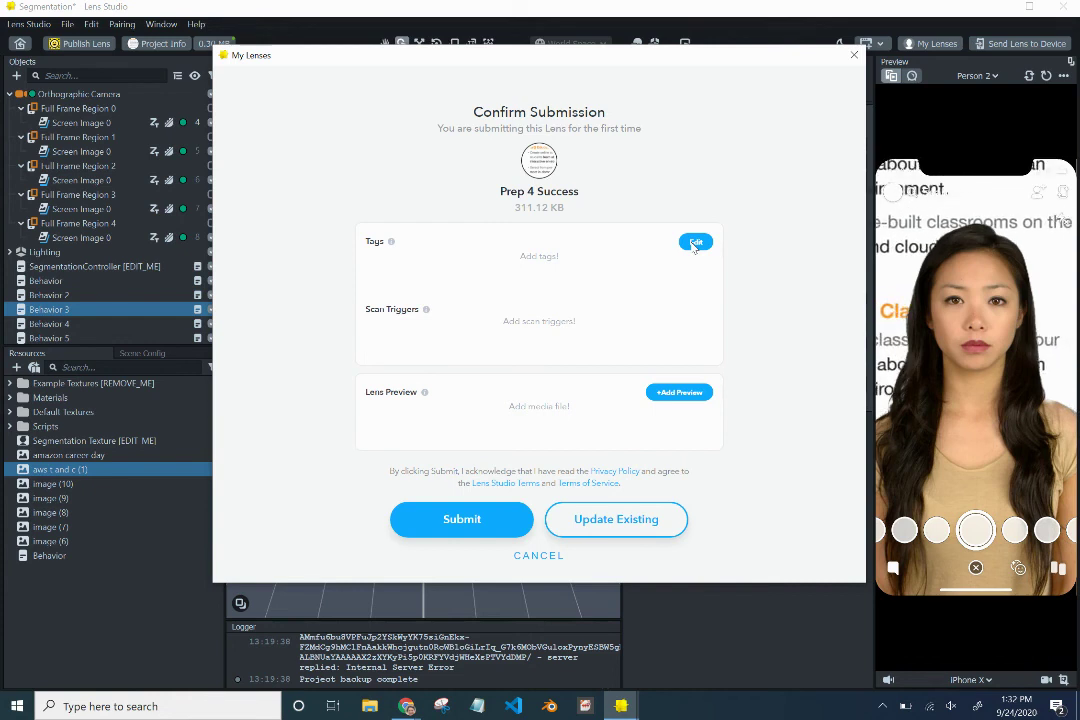
pyautogui.click(694, 243)
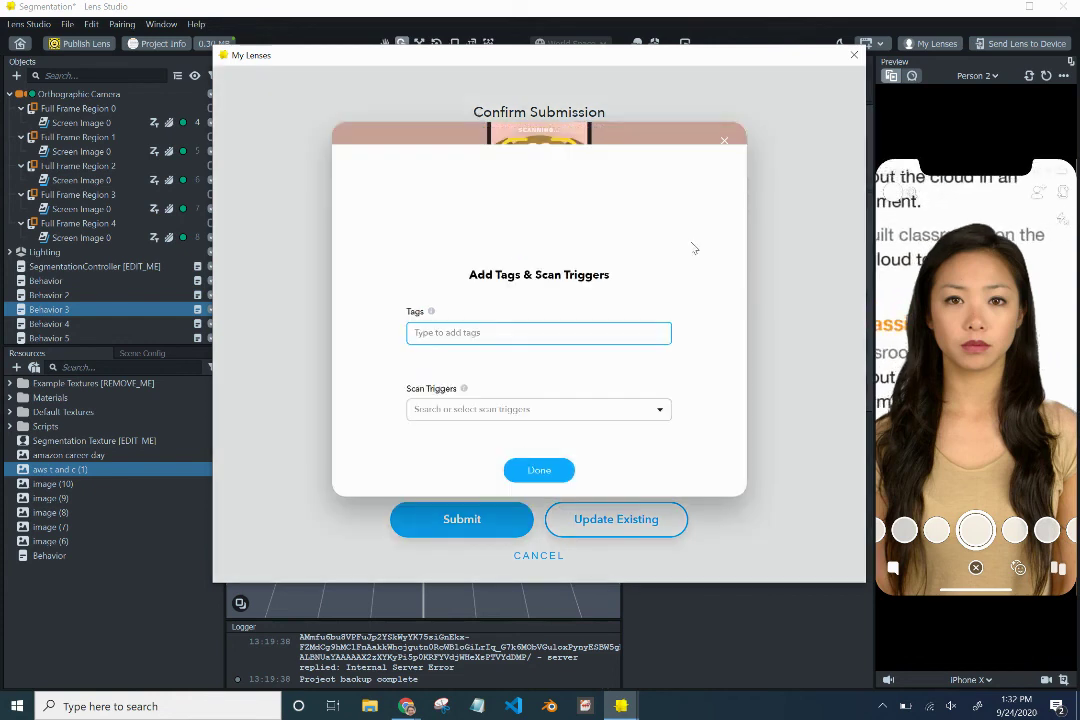